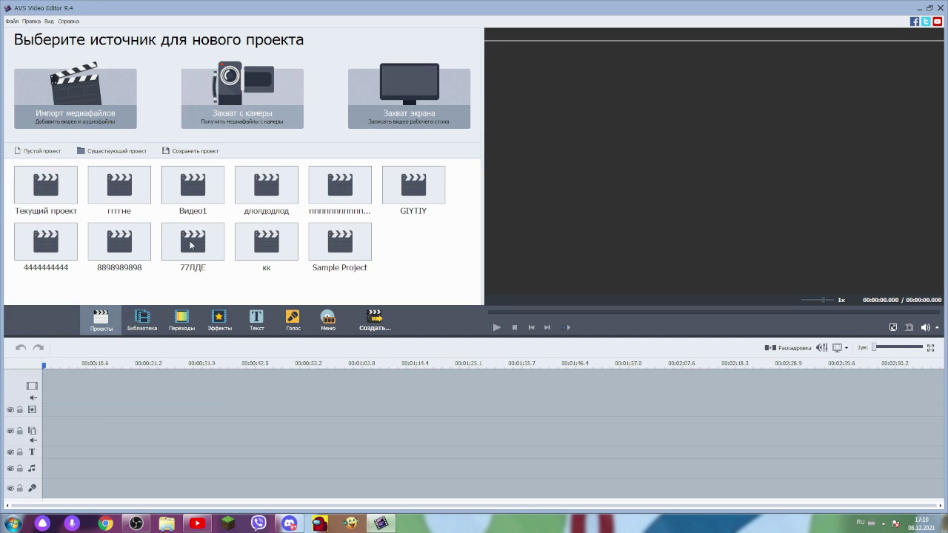
Step: Place a Chartreuse colour background from the media library's backgrounds on the main video track and extend it to about 52 seconds
click(141, 318)
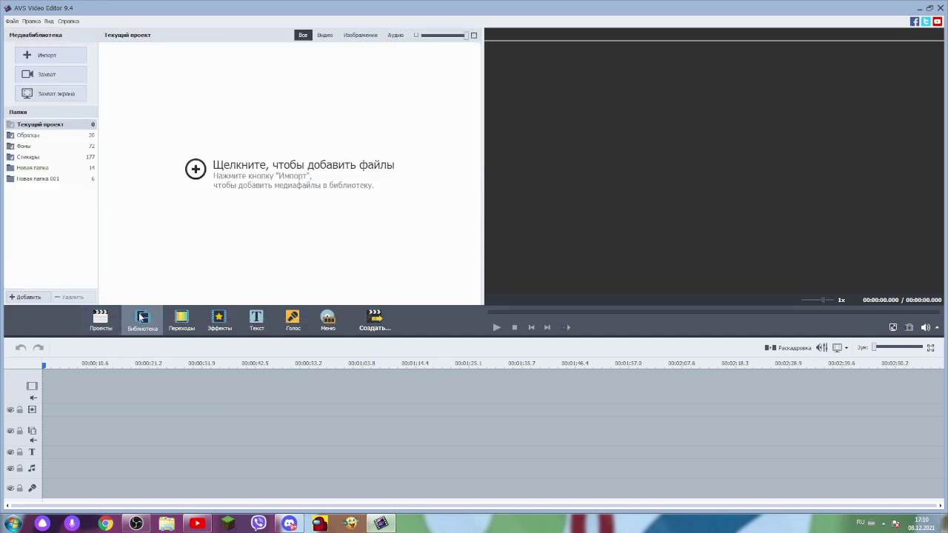
click(24, 146)
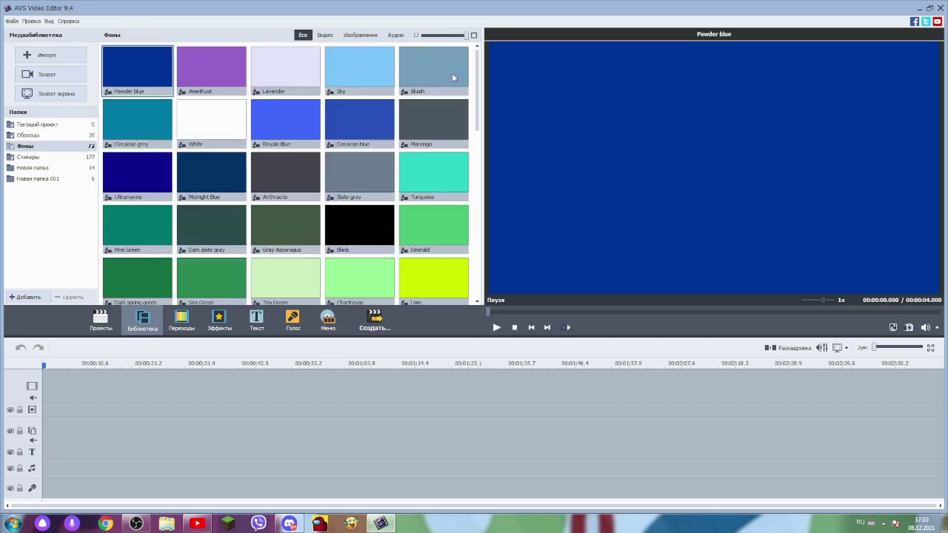
drag(478, 81, 509, 115)
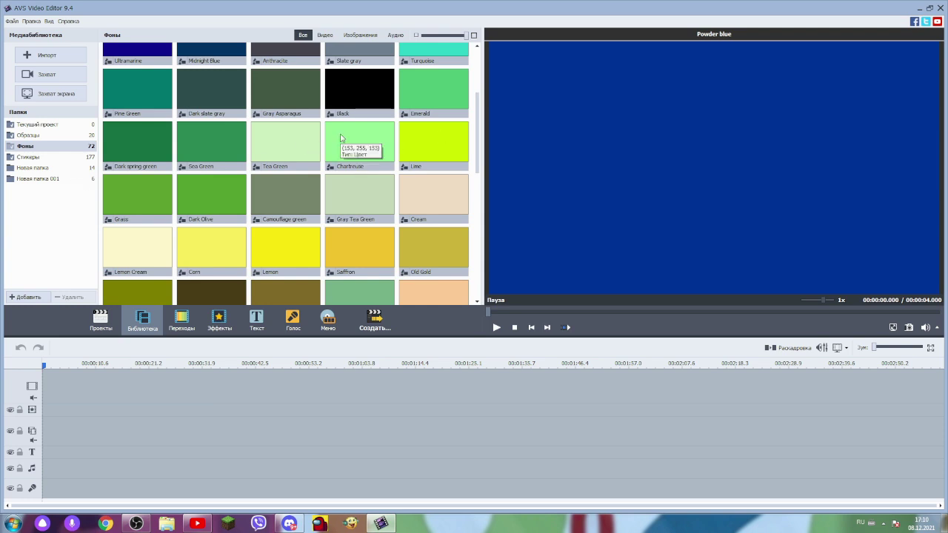
click(341, 139)
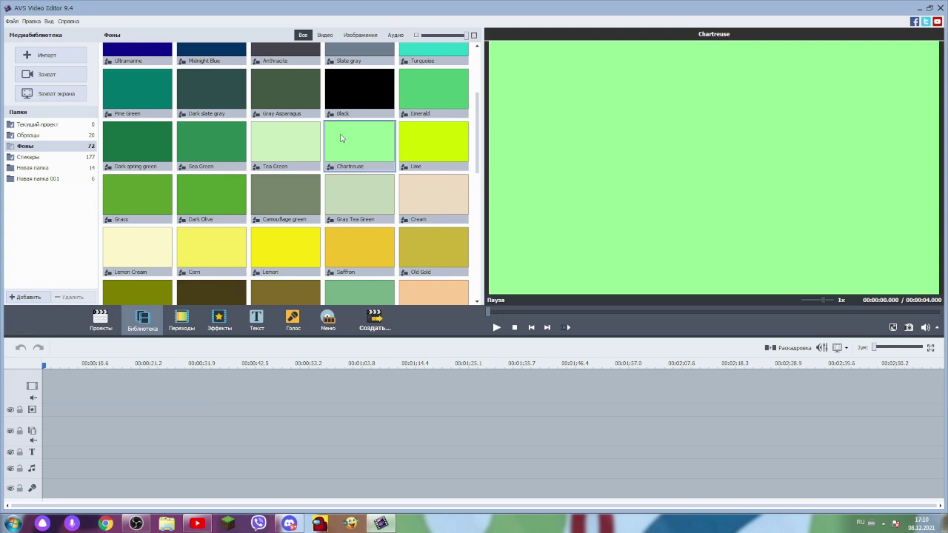
drag(341, 138, 59, 393)
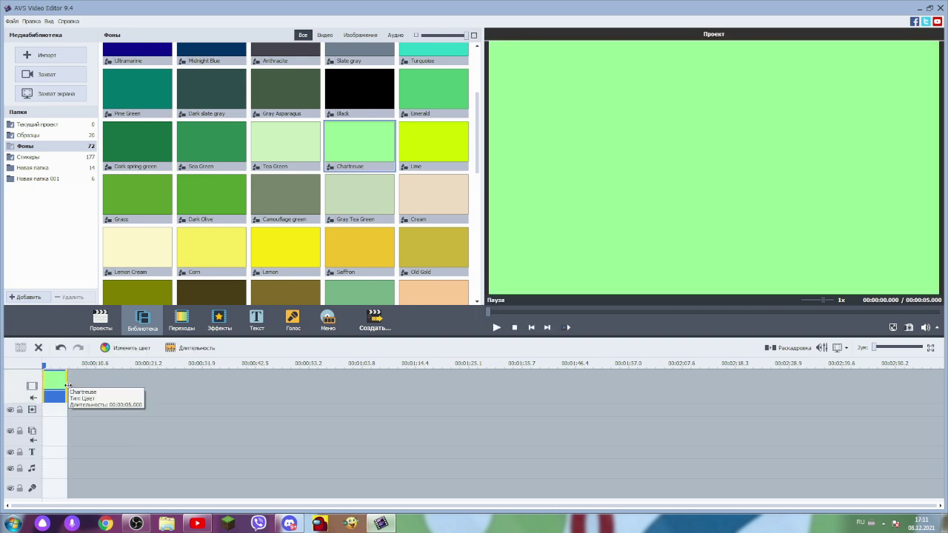
drag(66, 386, 303, 415)
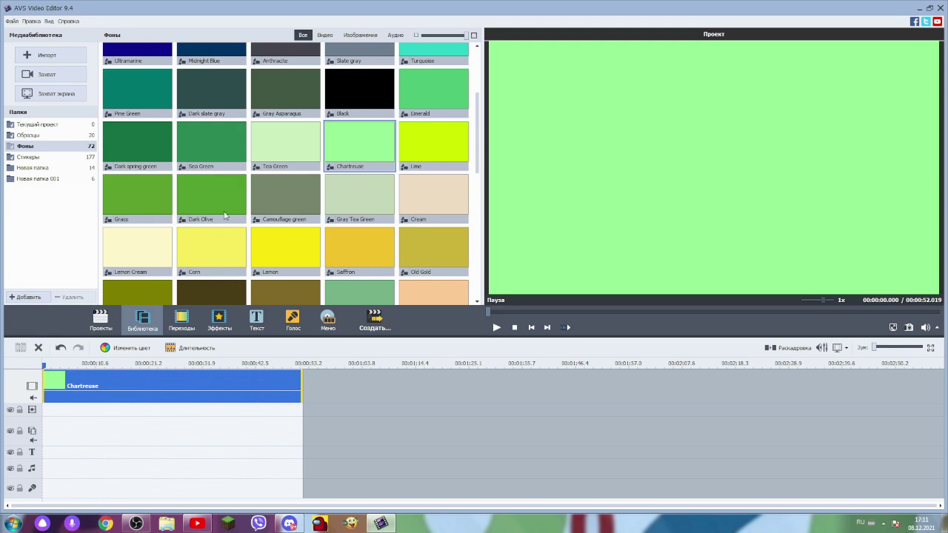
Step: Append a Camouflage green background after the Chartreuse clip on the video track and extend it to about 27 seconds
click(274, 207)
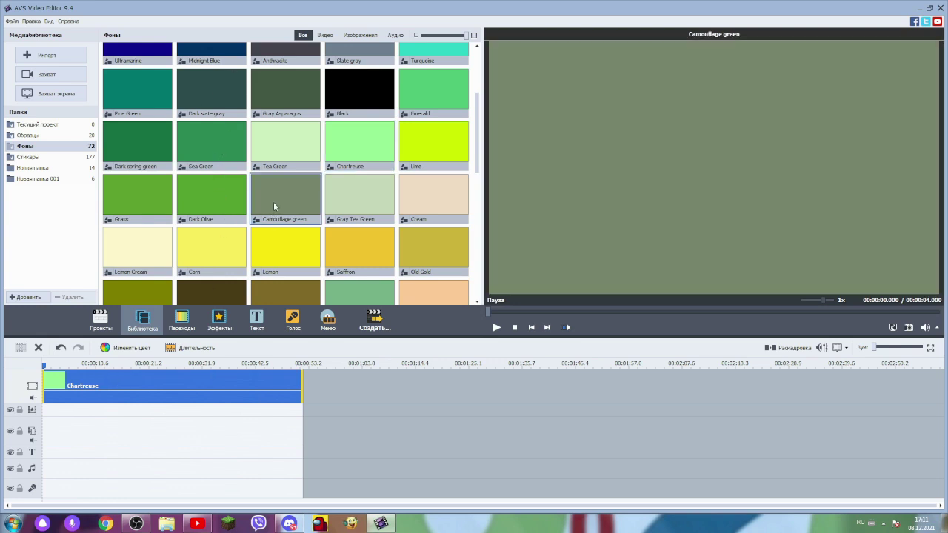
drag(274, 205, 316, 397)
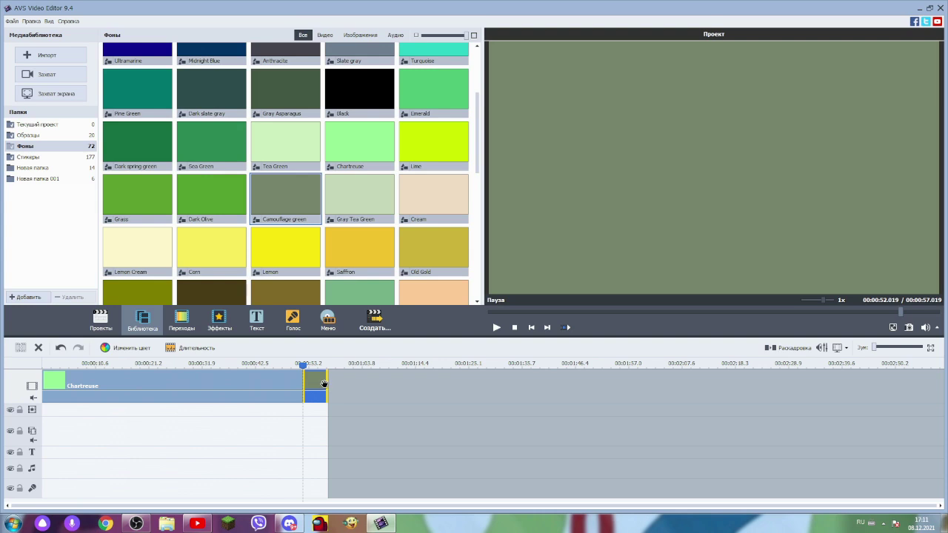
drag(326, 383, 436, 387)
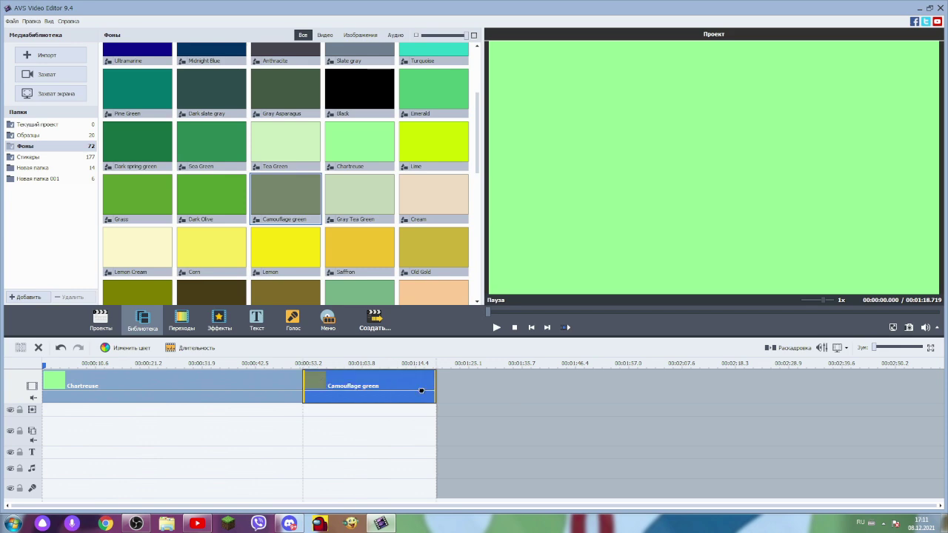
Step: Change the Camouflage green clip's colour to black
right_click(337, 388)
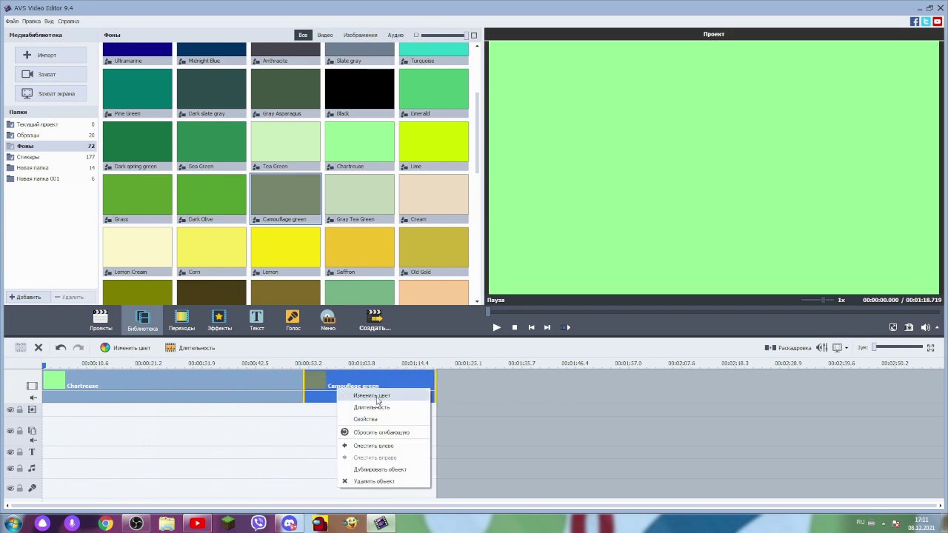
click(273, 461)
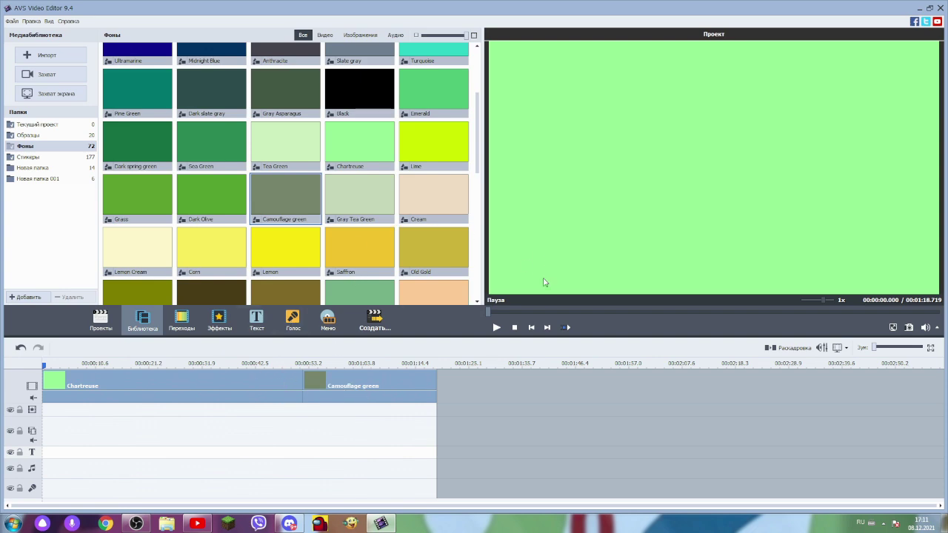
right_click(392, 391)
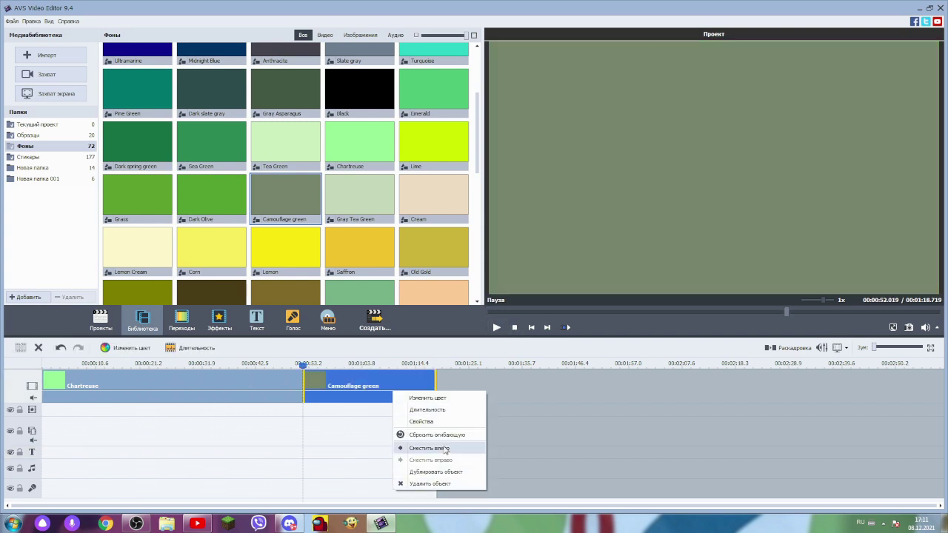
click(443, 397)
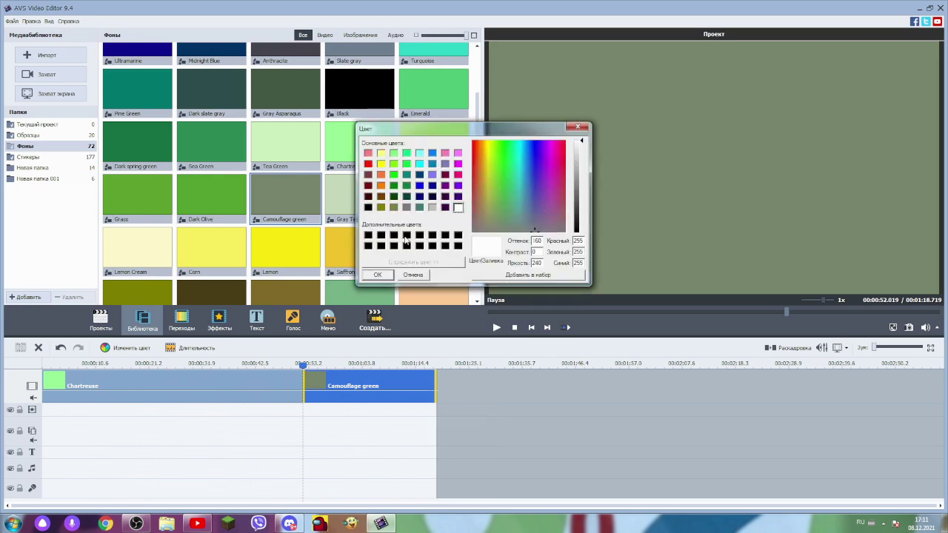
click(406, 236)
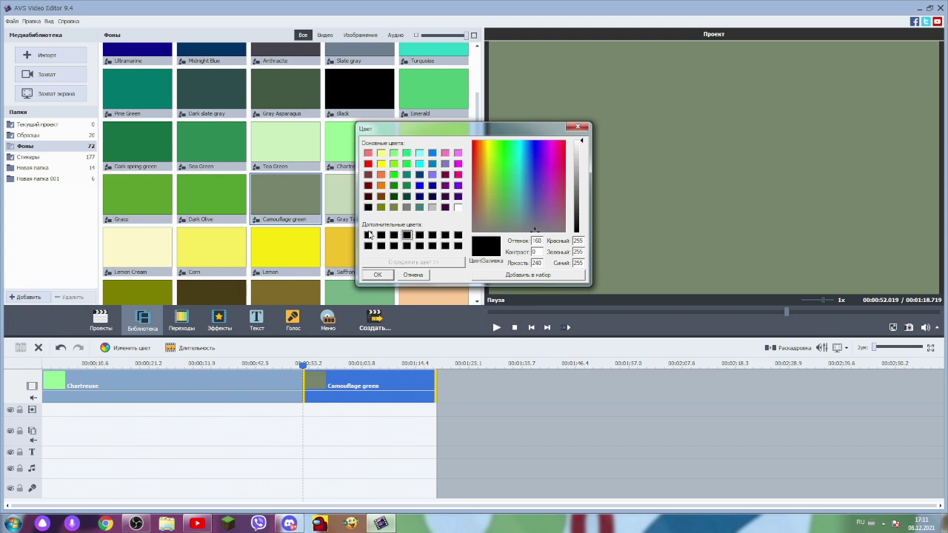
drag(580, 148, 583, 235)
click(378, 275)
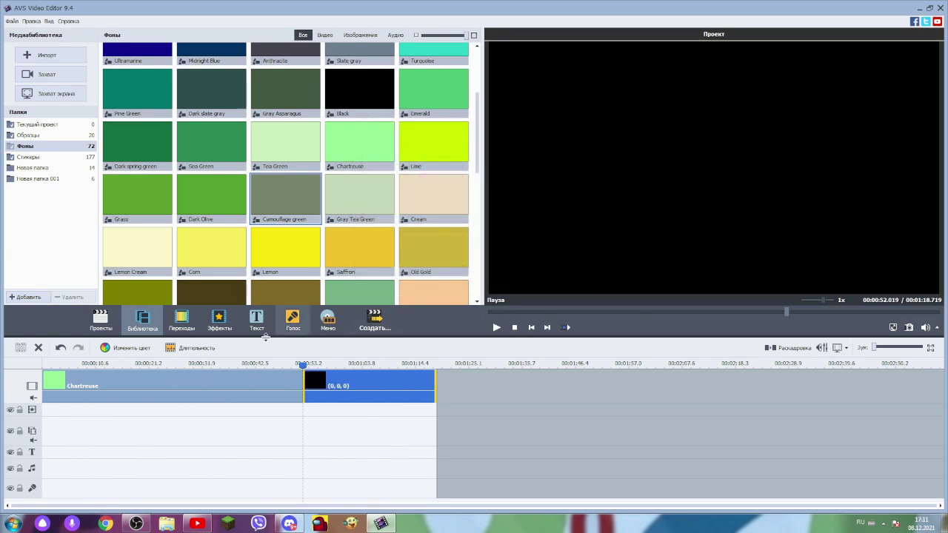
Step: Append a Corn background about 36 seconds long to the video track and preview the change from the Chartreuse clip to the black one
drag(211, 265, 461, 387)
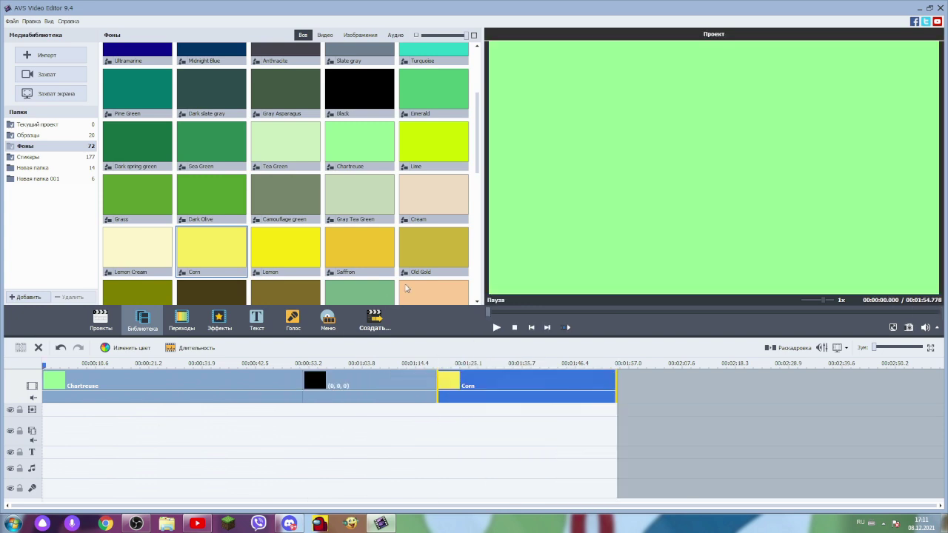
click(720, 311)
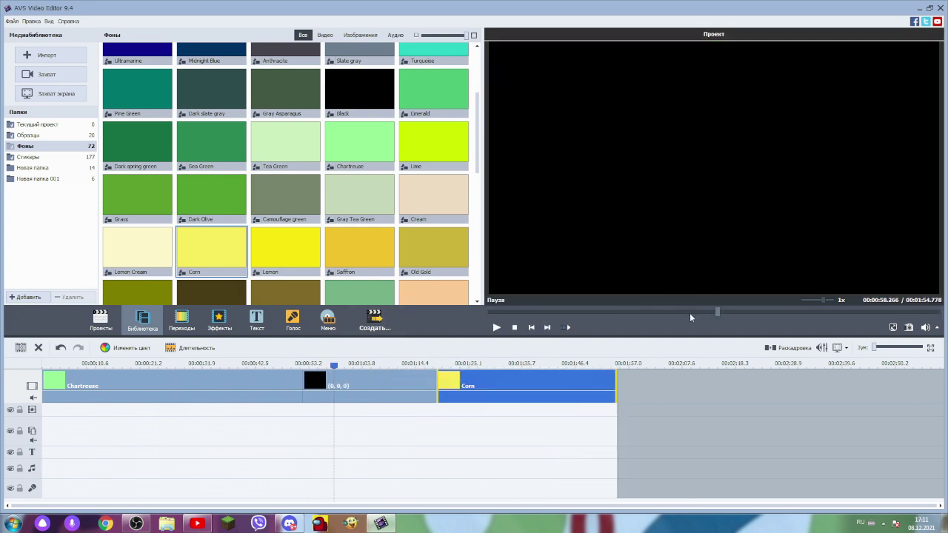
click(683, 311)
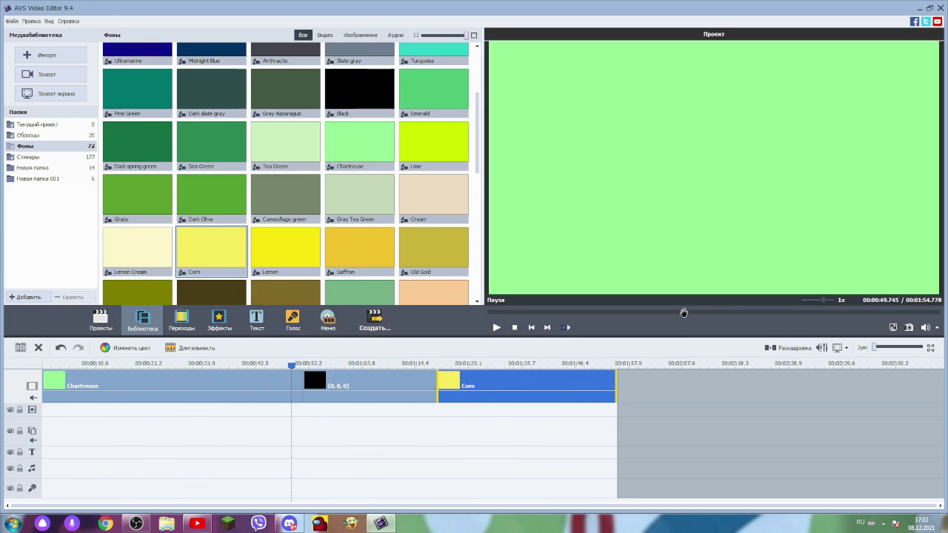
click(496, 328)
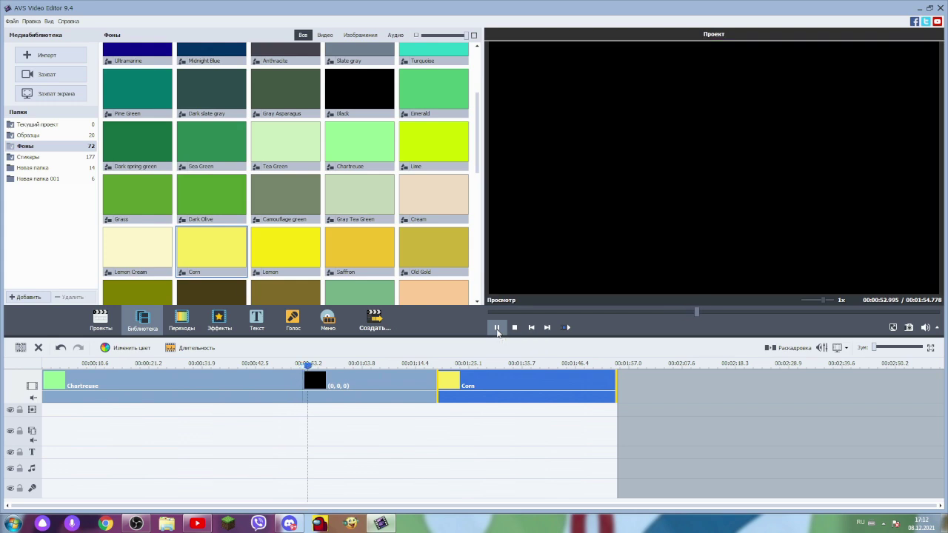
click(497, 328)
Step: Delete the black clip between Chartreuse and Corn from the video track
right_click(385, 397)
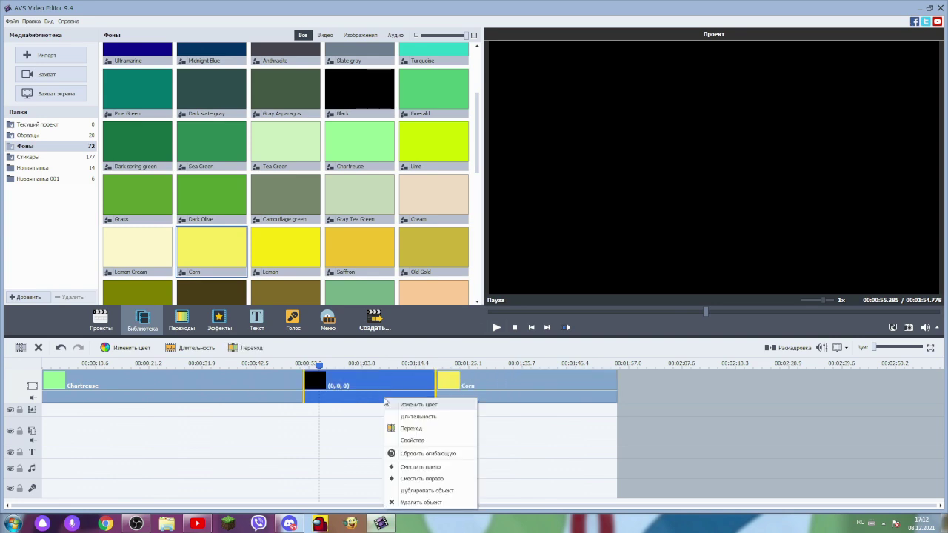
click(426, 503)
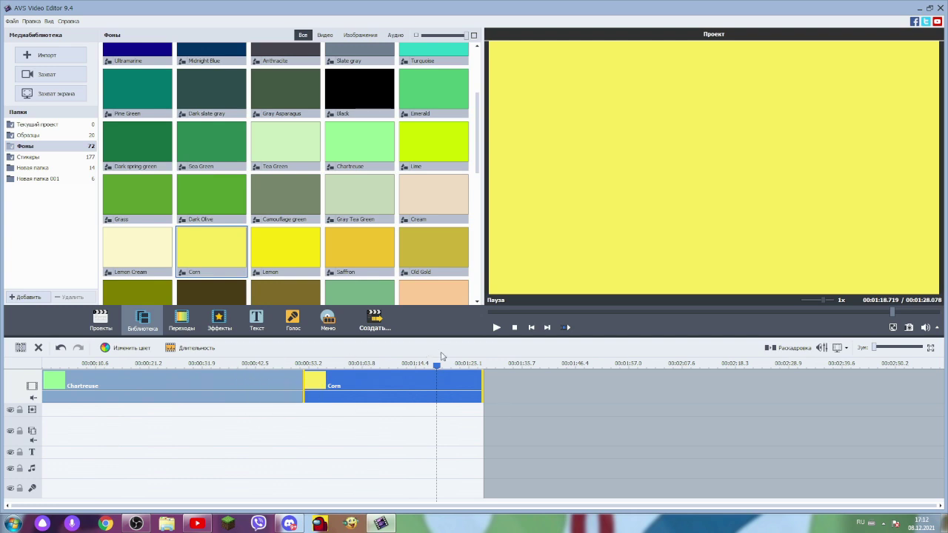
Step: Append a Dark spring green background and a second Chartreuse background after the Corn clip on the video track
drag(114, 176, 492, 385)
drag(359, 144, 520, 385)
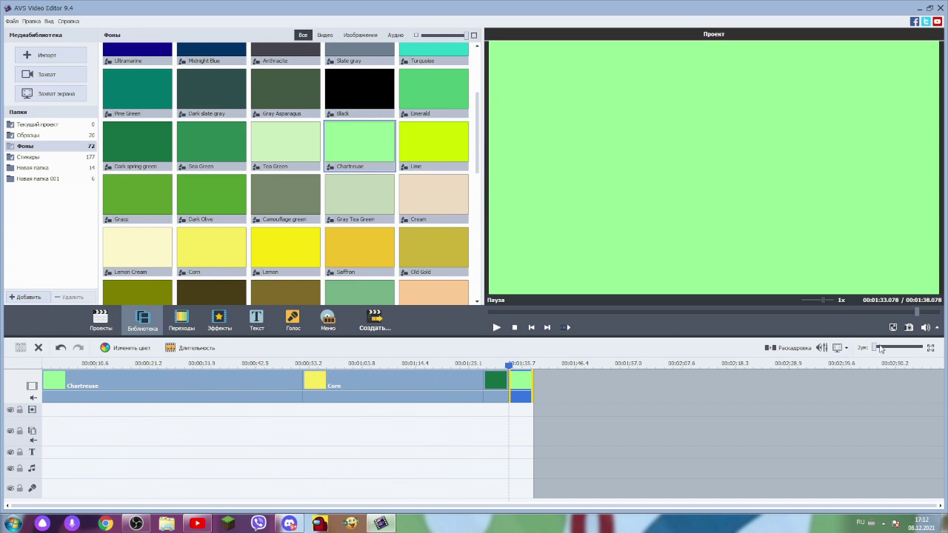
drag(876, 348, 874, 348)
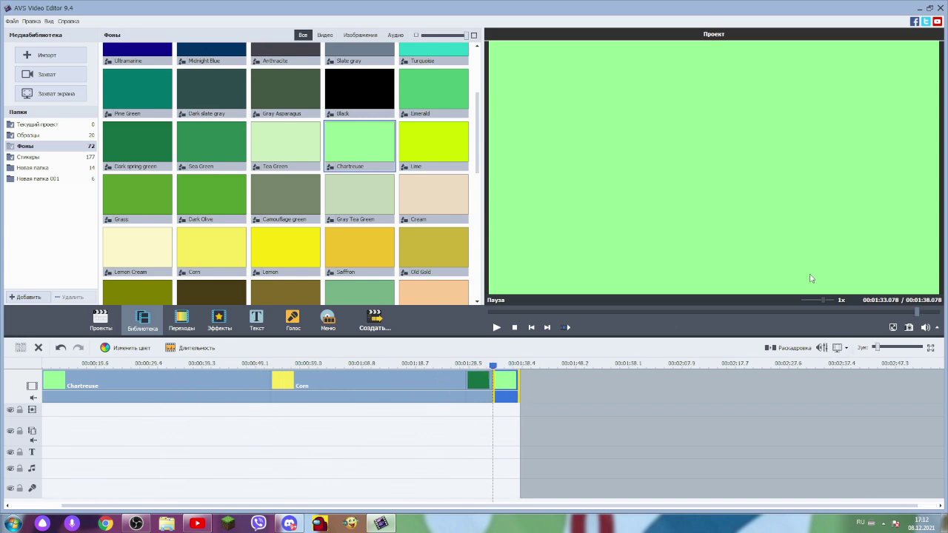
Step: Add the countdown effect (Обратный отсчёт) to the start of the effects track, about 55 seconds long, and preview it
click(226, 329)
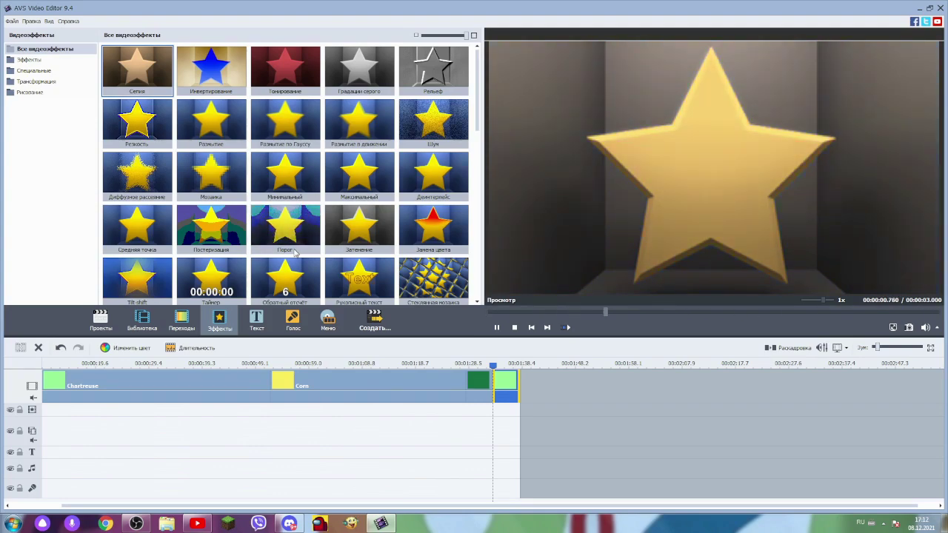
drag(301, 294, 161, 423)
drag(278, 280, 69, 413)
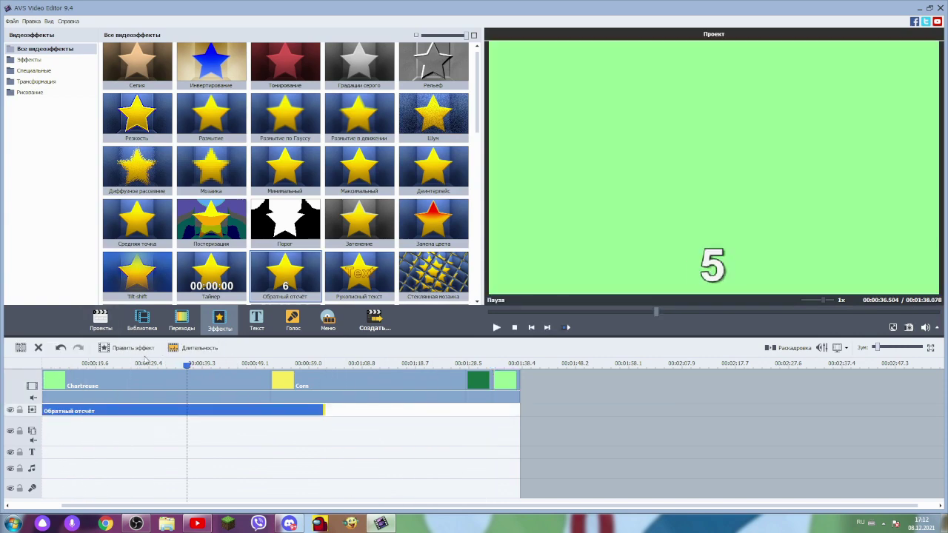
click(497, 328)
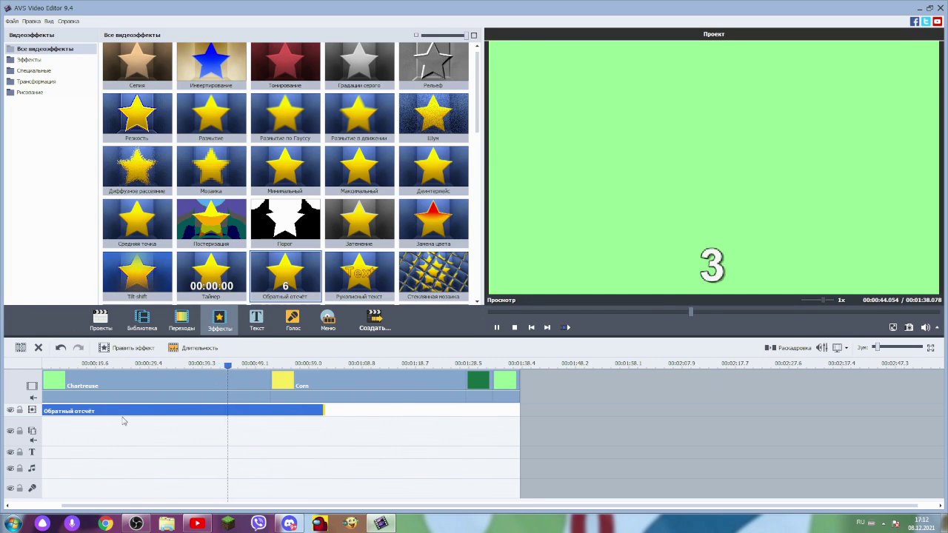
Step: Set the countdown effect's initial number to 6 and its final number to 8
click(129, 344)
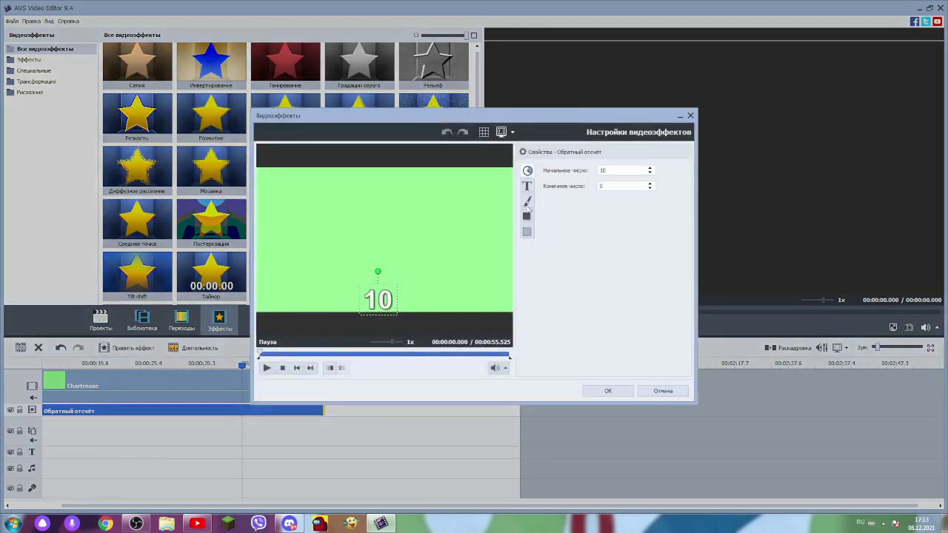
click(619, 170)
text(6)
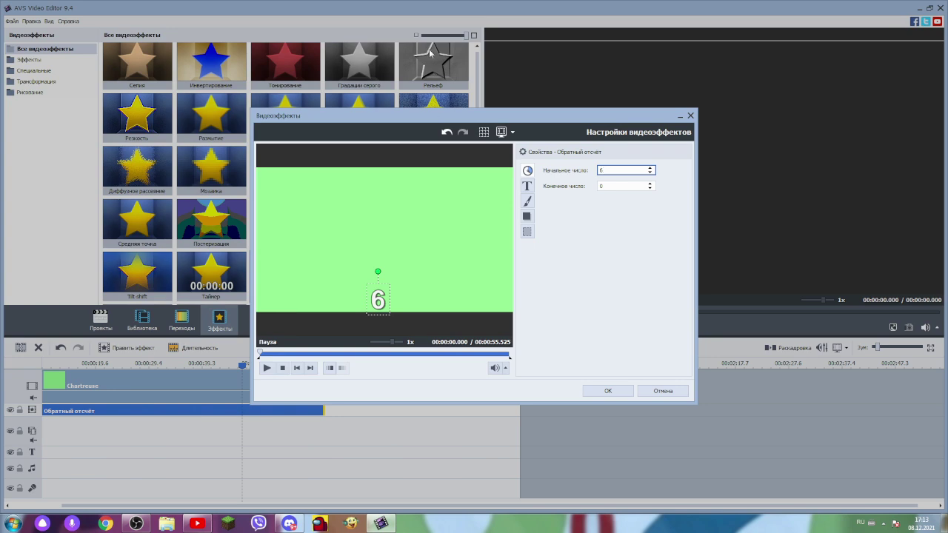
key(Tab)
text(8)
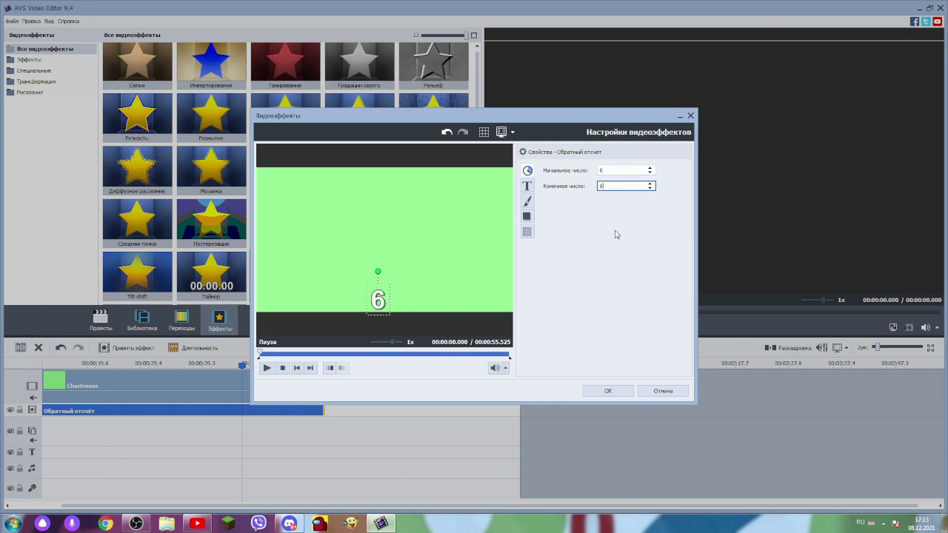
Step: Set the countdown effect's initial number to 1 and final number to 2718, apply the settings and preview the counter
click(615, 170)
text(1)
key(Tab)
text(2718)
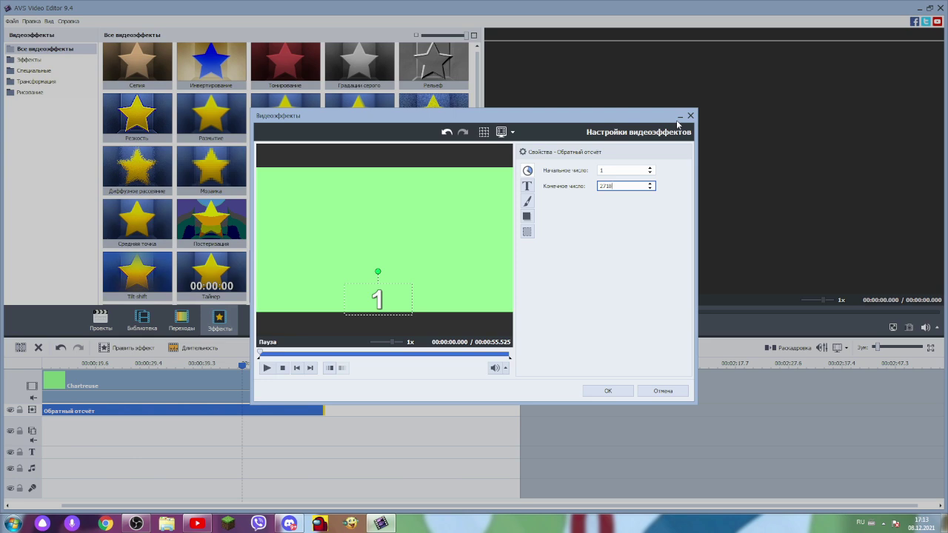
click(605, 390)
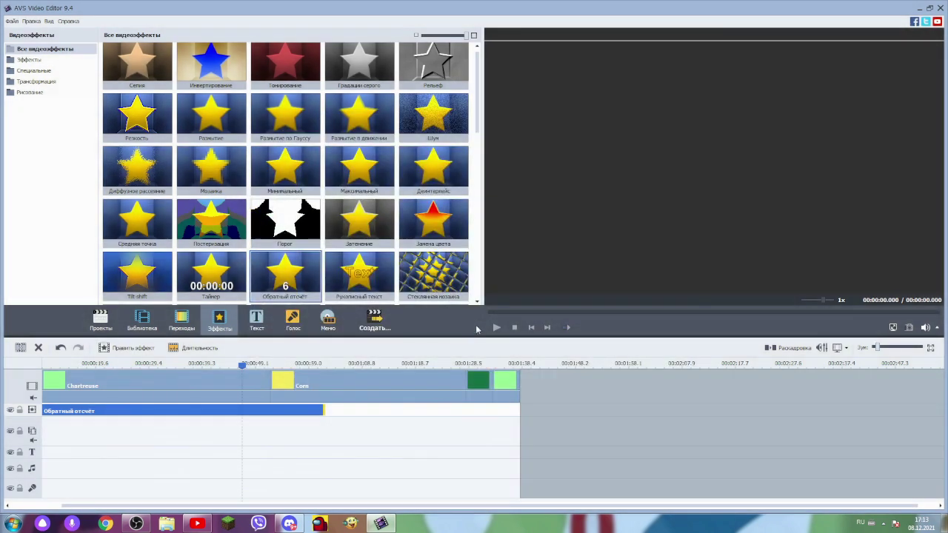
click(495, 327)
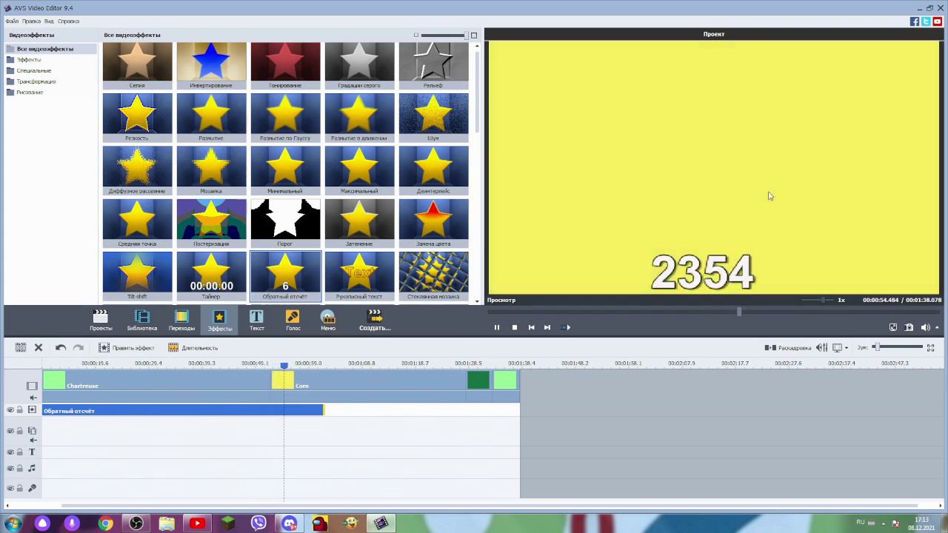
click(496, 327)
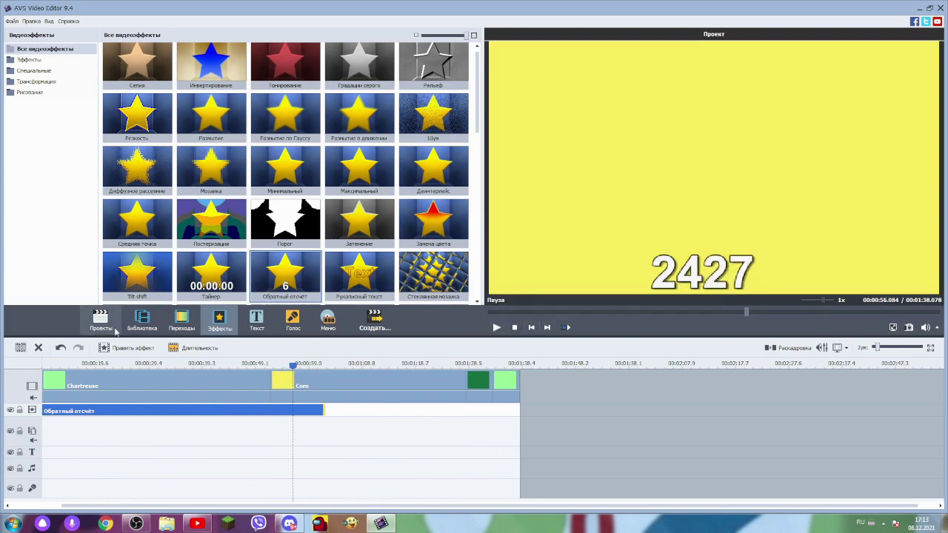
Step: Set the font size of the countdown effect's number to 120
click(144, 350)
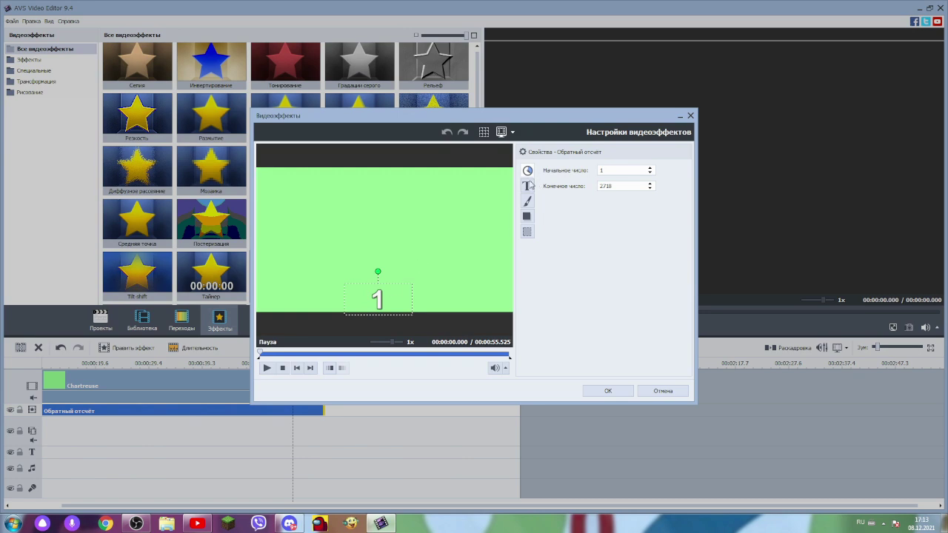
click(527, 187)
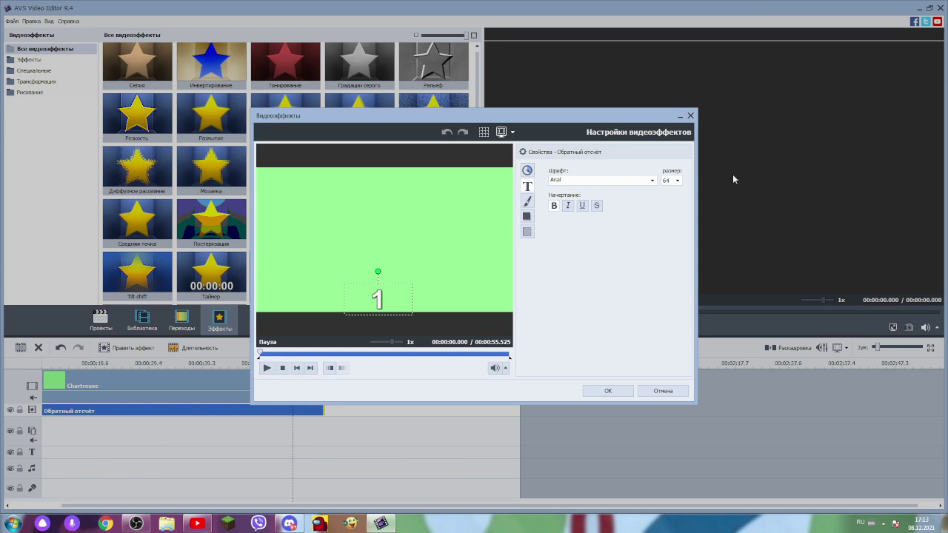
click(677, 182)
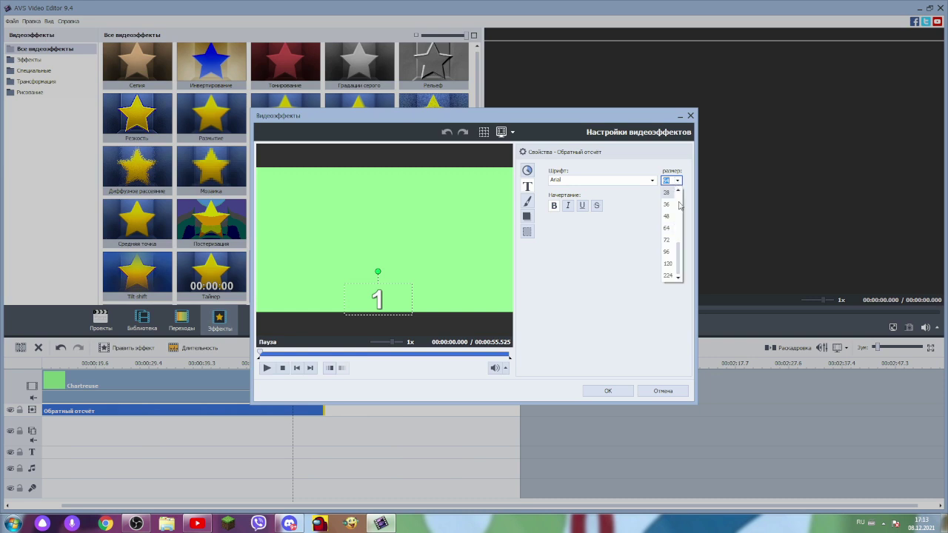
click(669, 264)
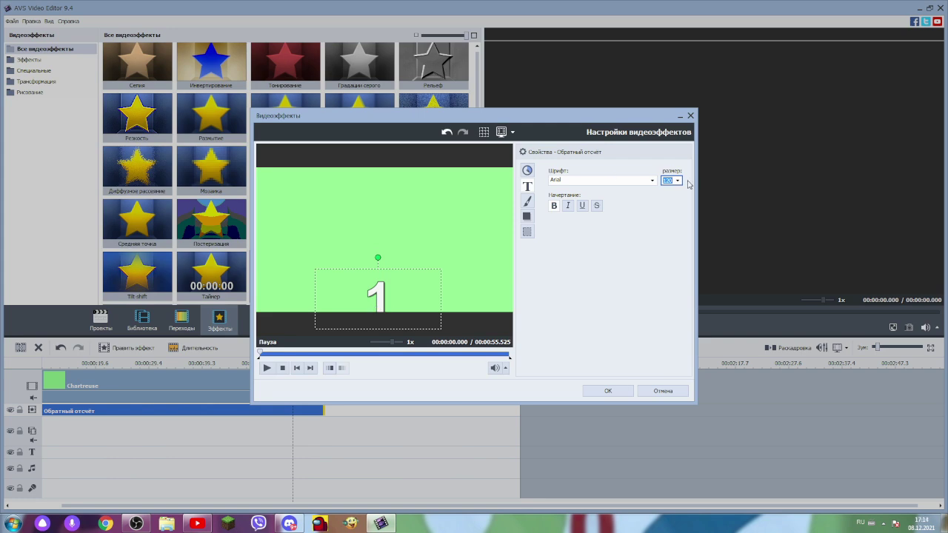
Step: Try font size 72 for the countdown number and return it to 120
click(677, 181)
click(669, 236)
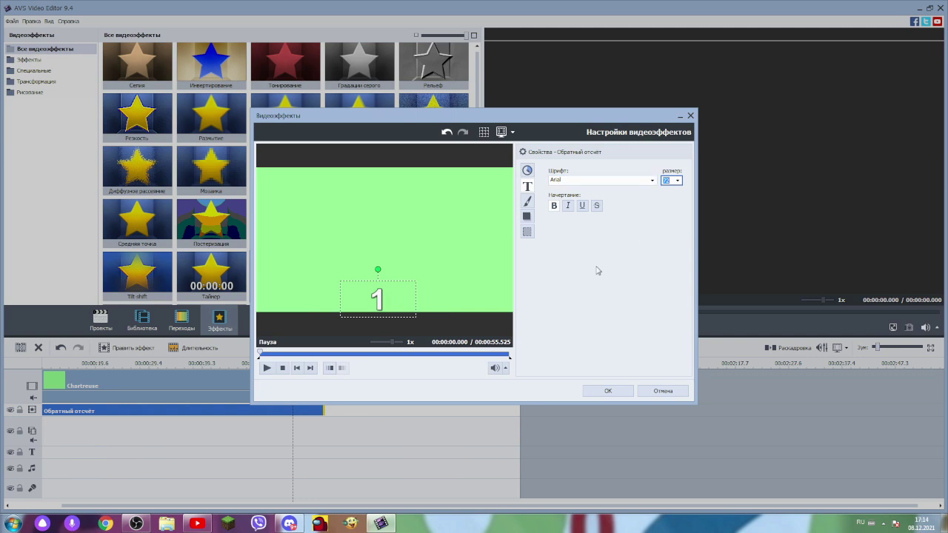
click(677, 180)
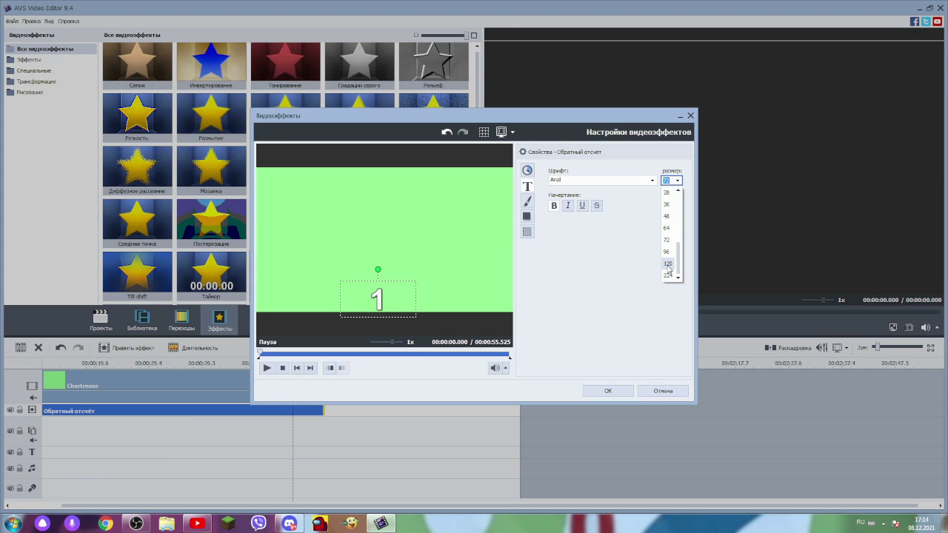
click(667, 265)
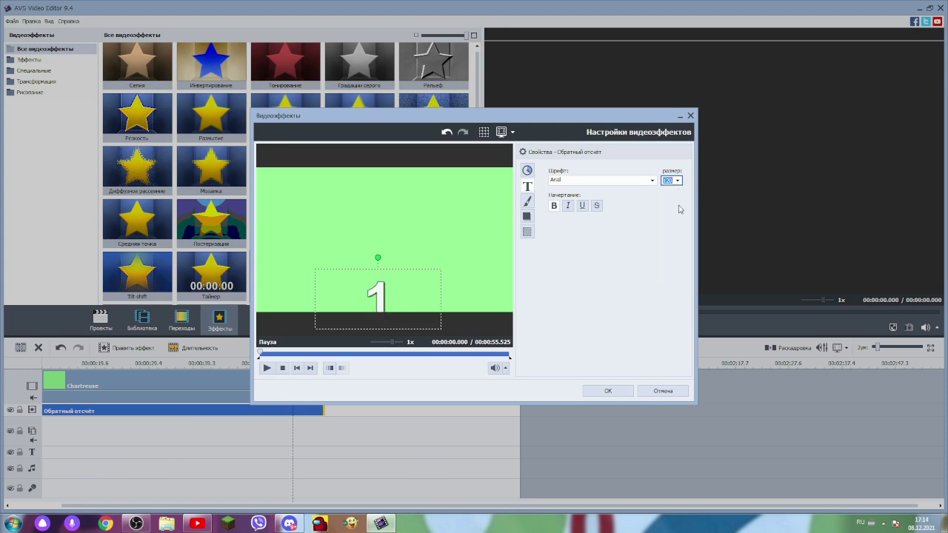
click(676, 181)
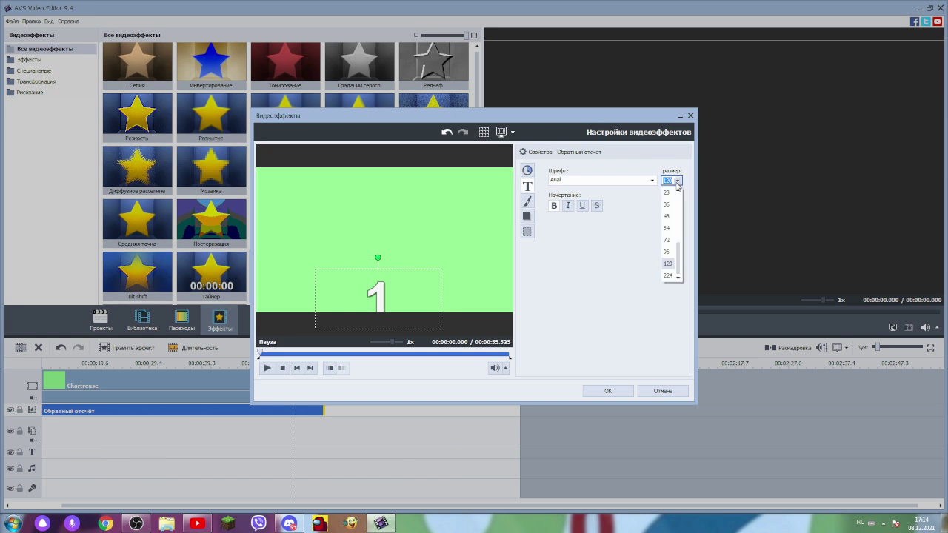
click(667, 264)
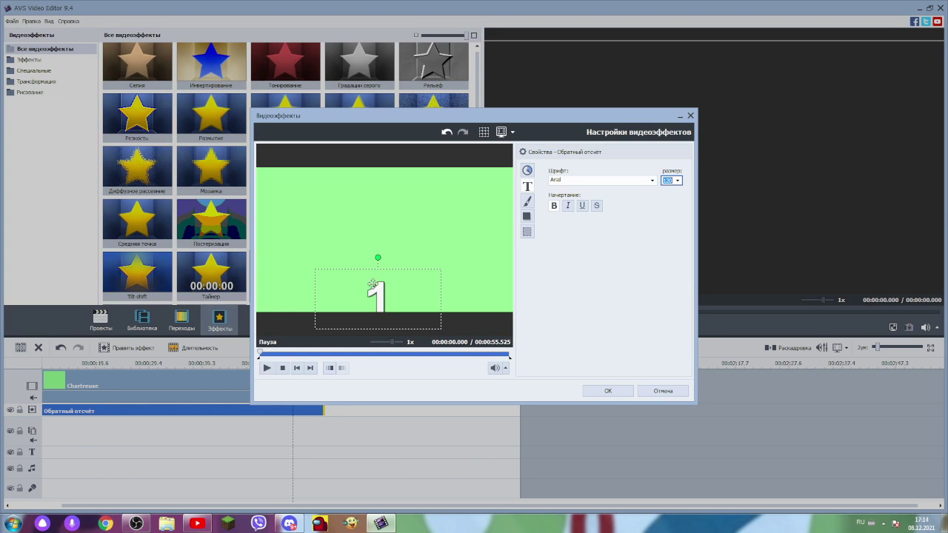
Step: Move the countdown number up to the centre of the frame, apply the settings and preview the counter
click(384, 282)
drag(384, 282, 400, 238)
click(611, 390)
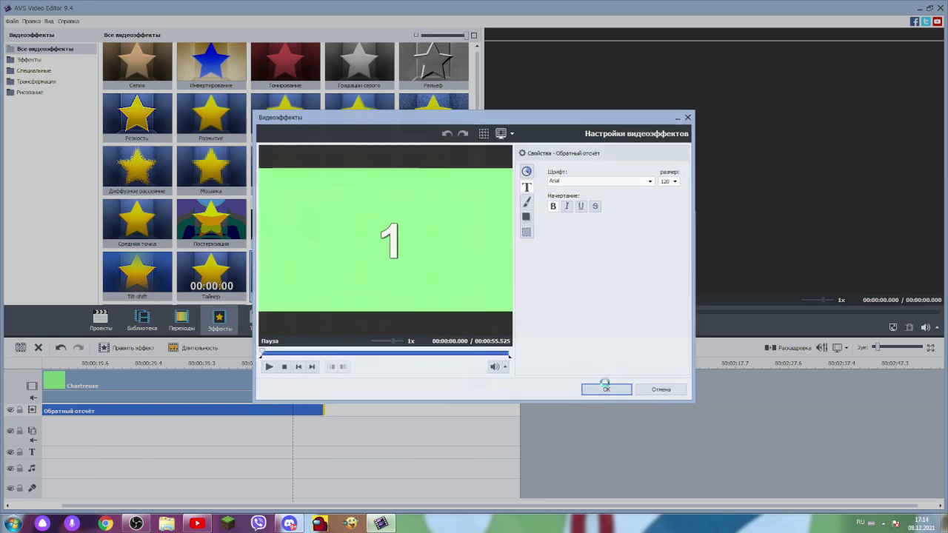
click(497, 328)
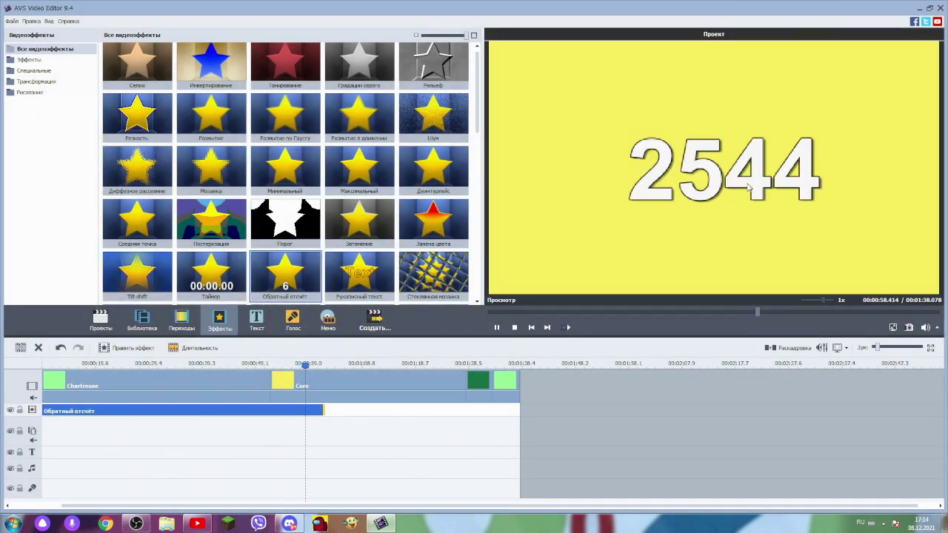
click(497, 326)
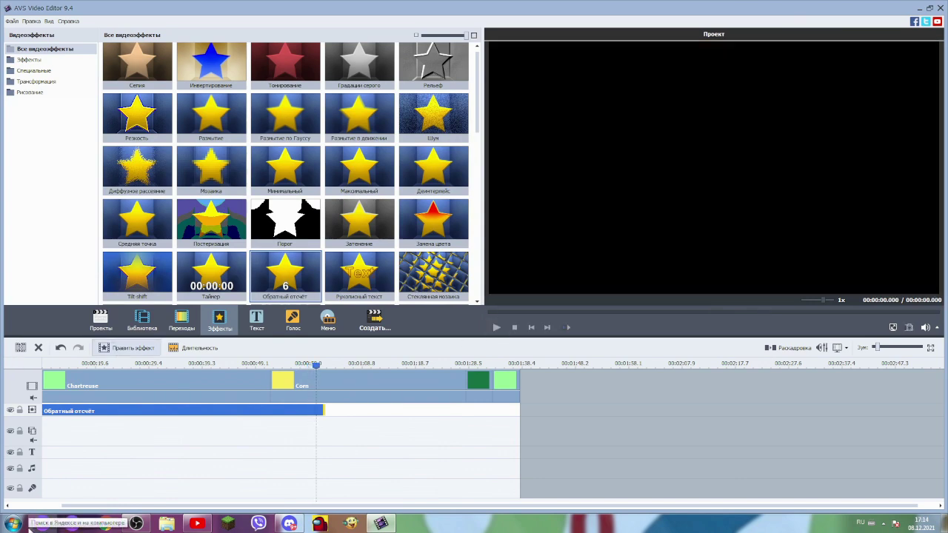
Step: Reopen the countdown effect's text settings and shift the number slightly up and to the left near the frame's centre
double_click(89, 411)
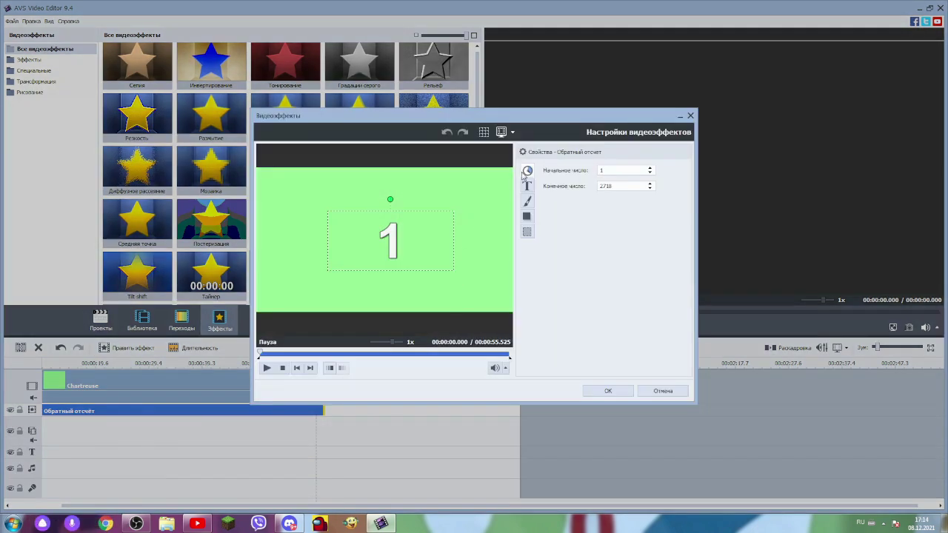
click(528, 185)
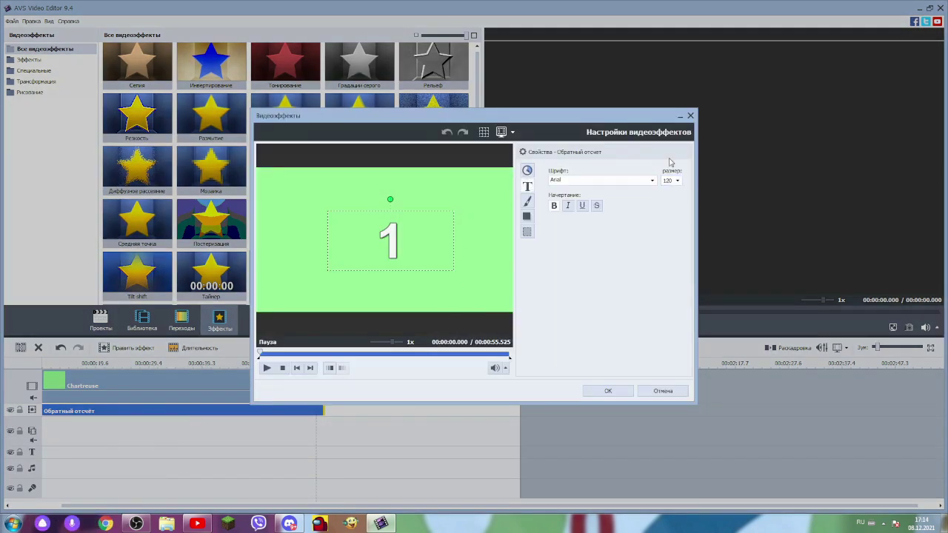
drag(425, 235, 354, 231)
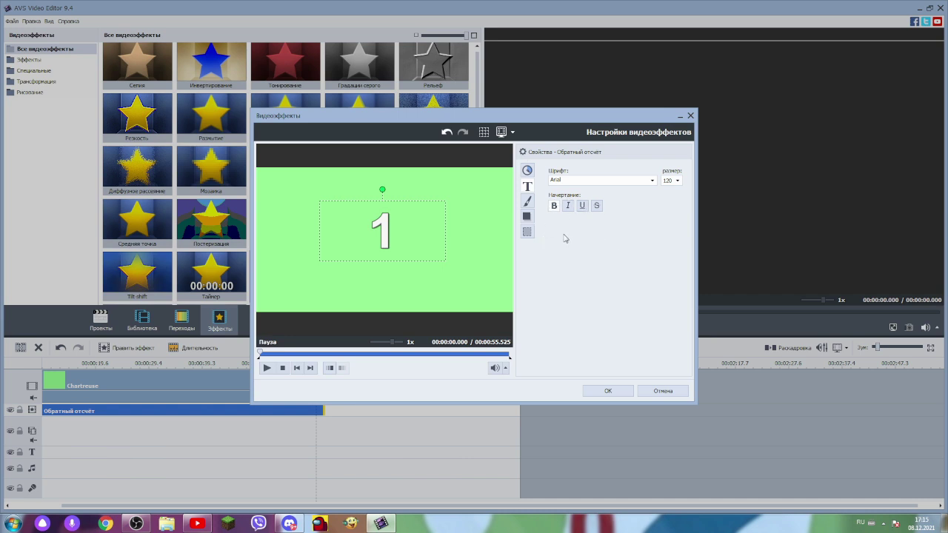
Step: Make the countdown number italic as well as bold and nudge it slightly down
click(554, 206)
click(554, 206)
click(568, 207)
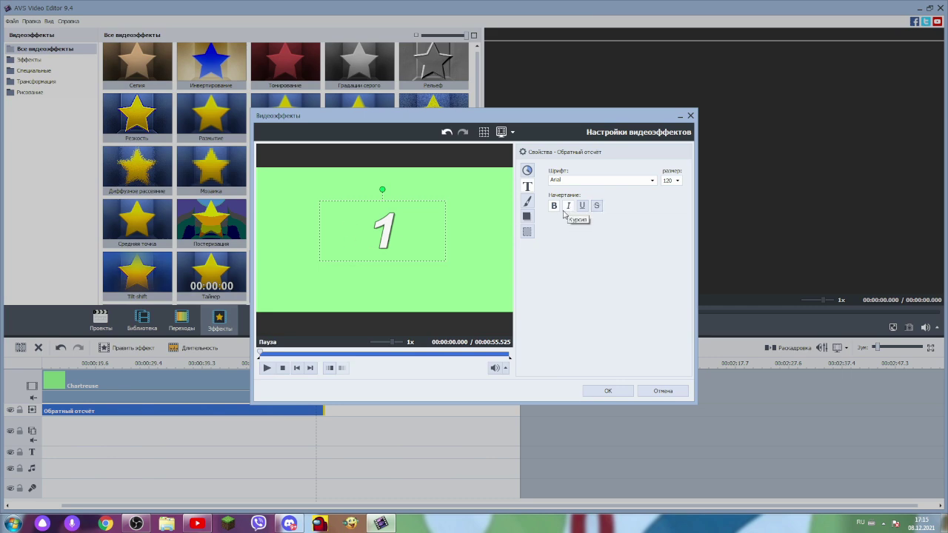
click(569, 207)
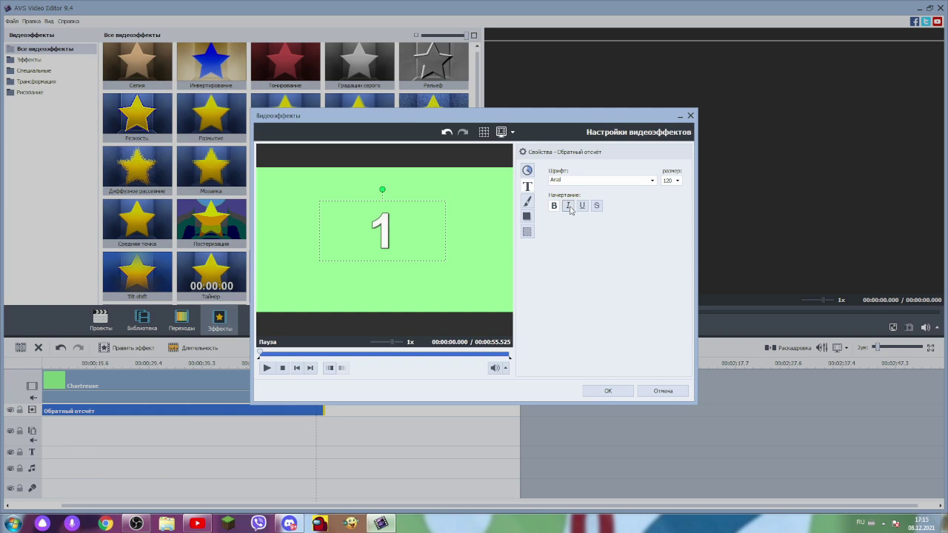
click(569, 207)
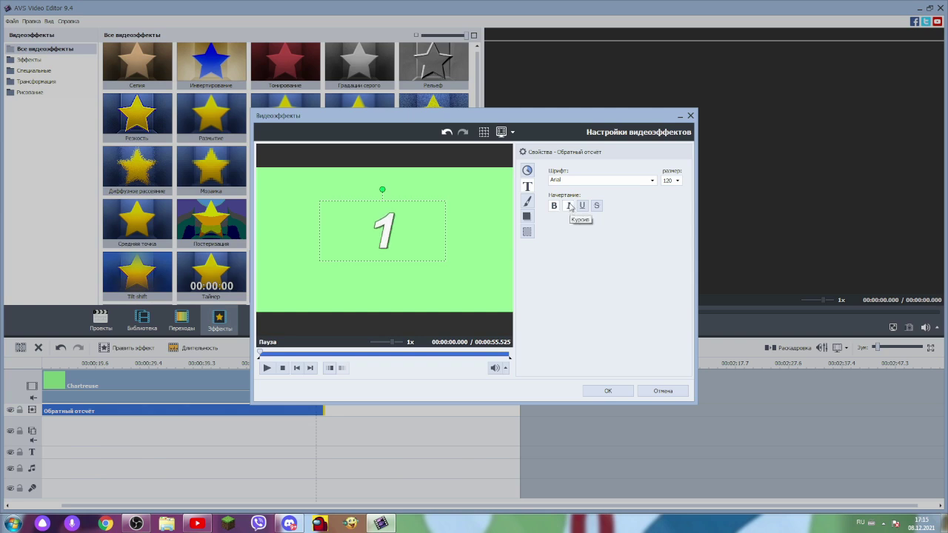
drag(389, 227, 389, 229)
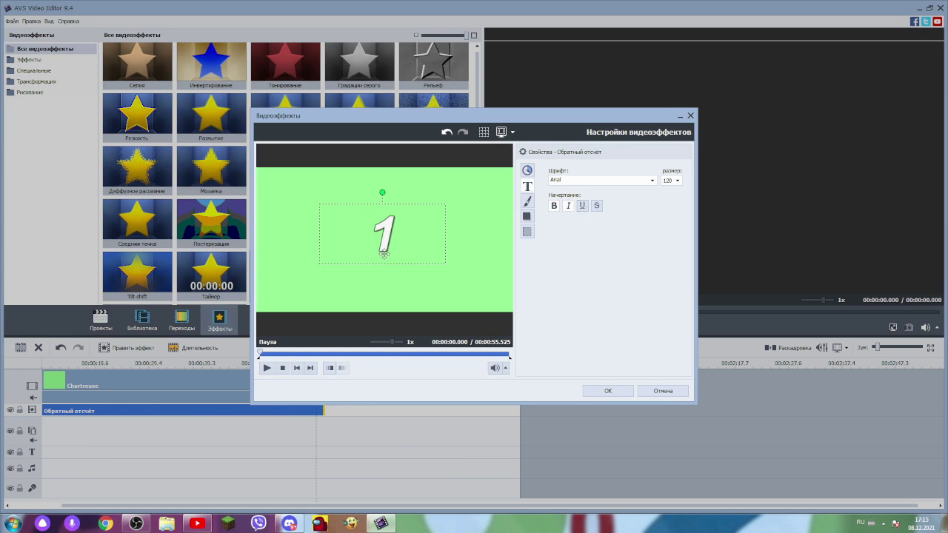
Step: Try underline and strikethrough on the countdown number and remove both styles
click(582, 208)
click(597, 206)
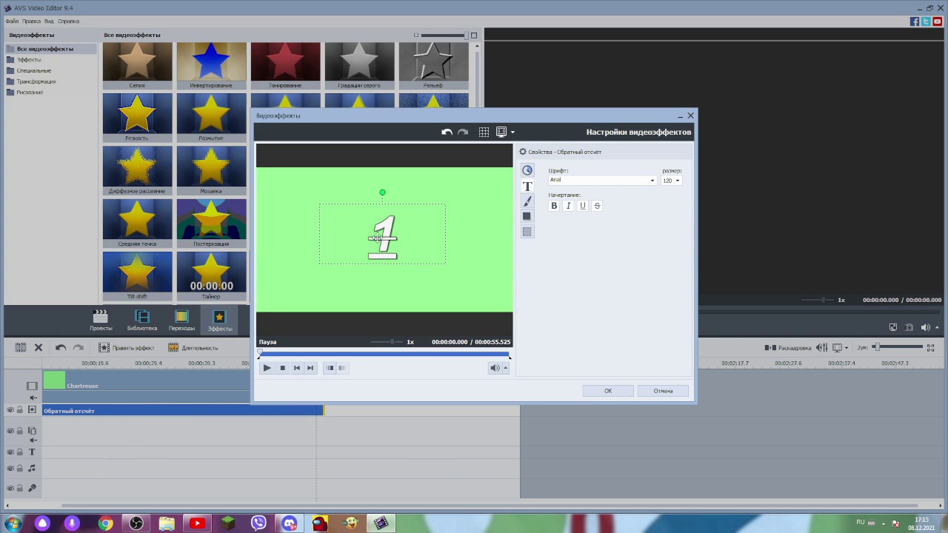
click(597, 207)
click(582, 207)
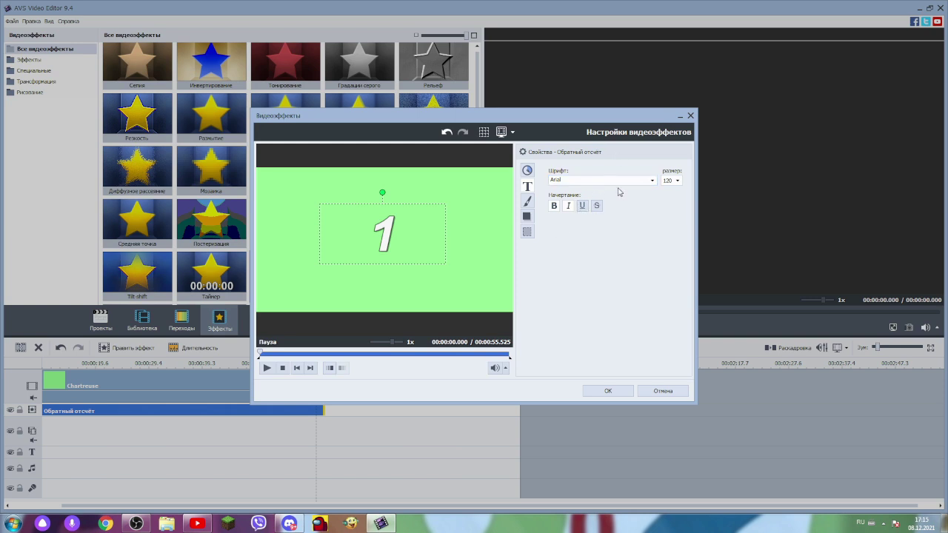
Step: Try the Arial Baltic font, set the number's font to Bernard MT Condensed and move the number slightly down and left
click(573, 183)
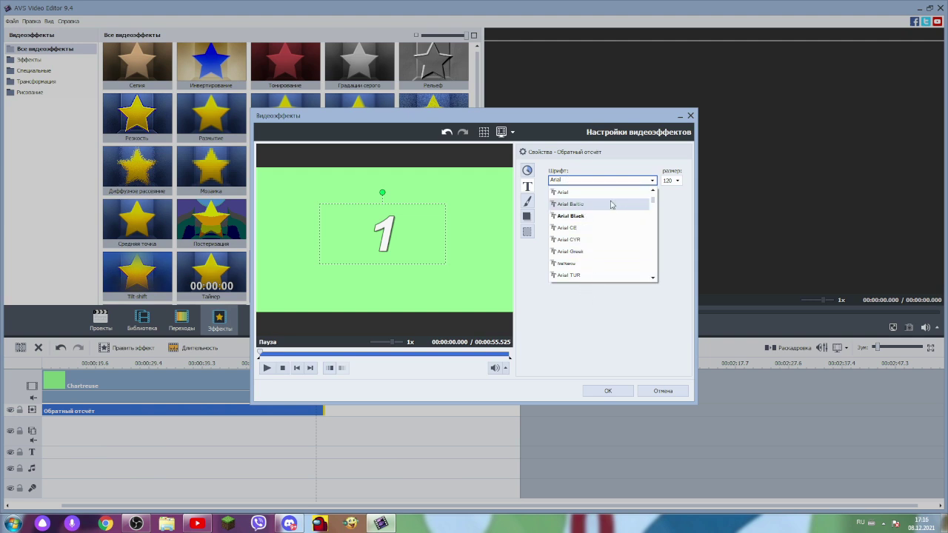
click(612, 204)
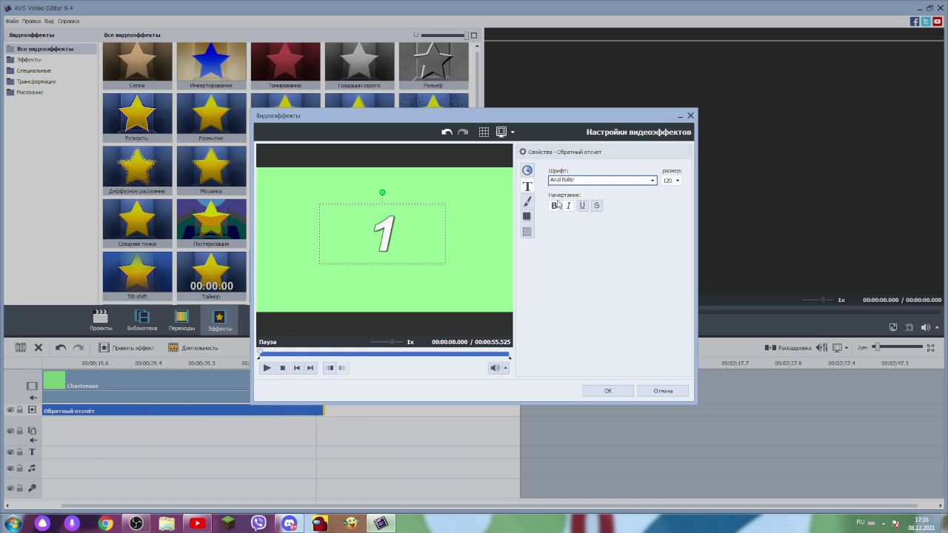
click(590, 181)
scroll(656, 201, down, 5)
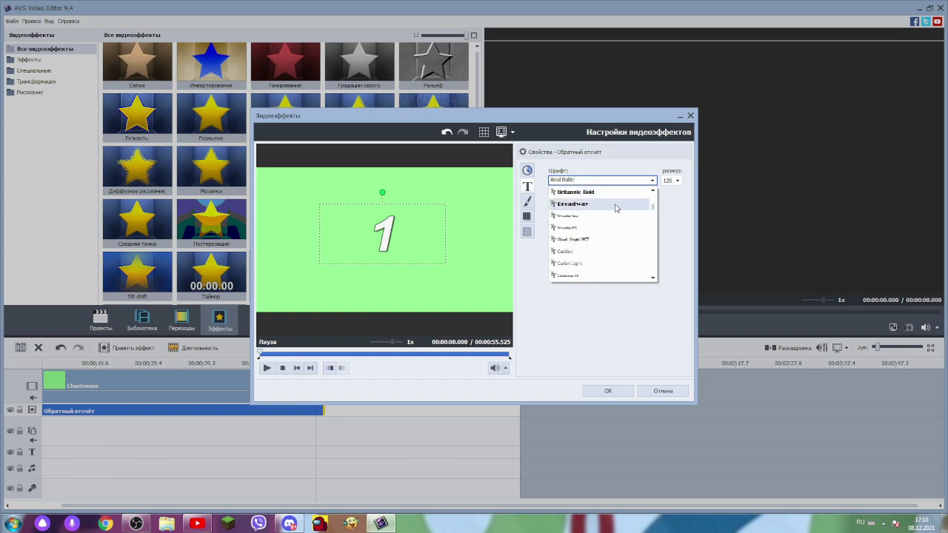
scroll(623, 198, up, 1)
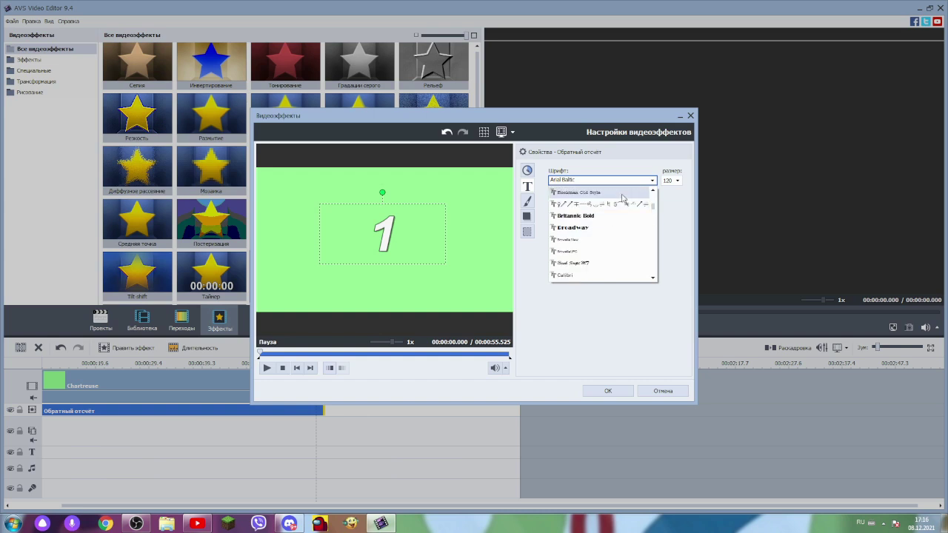
scroll(625, 198, up, 2)
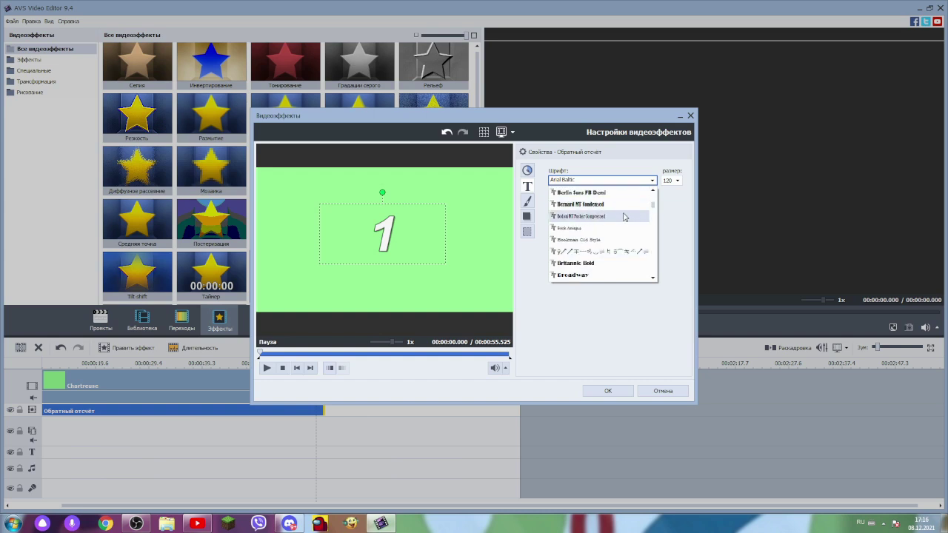
click(611, 205)
drag(369, 263, 362, 269)
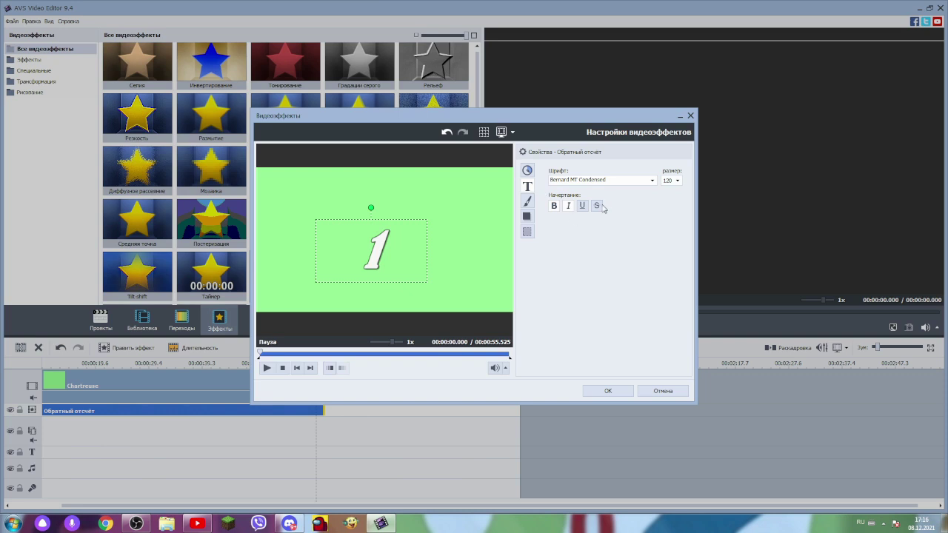
Step: Try the Algerian, Estrangelo Edessa and FlemishScript BT fonts on the countdown number
click(612, 181)
scroll(653, 207, up, 5)
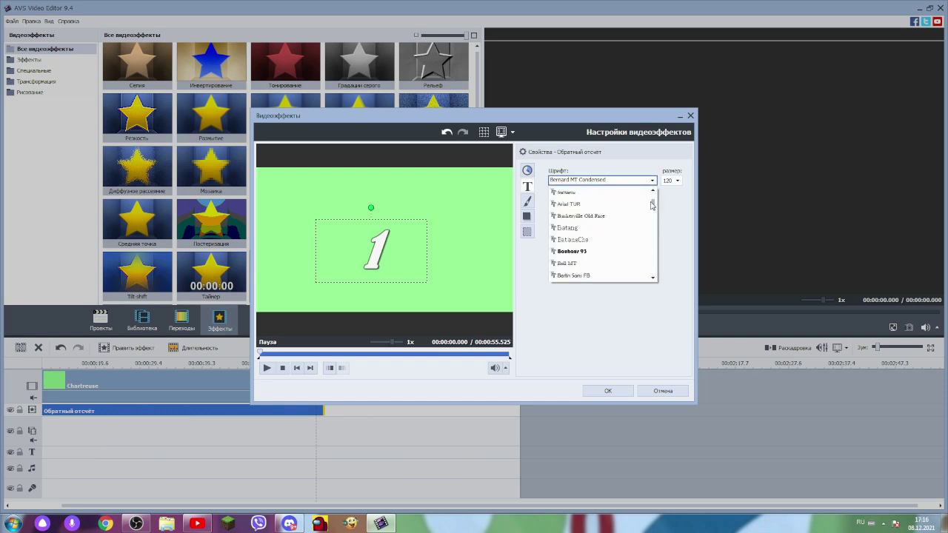
click(597, 208)
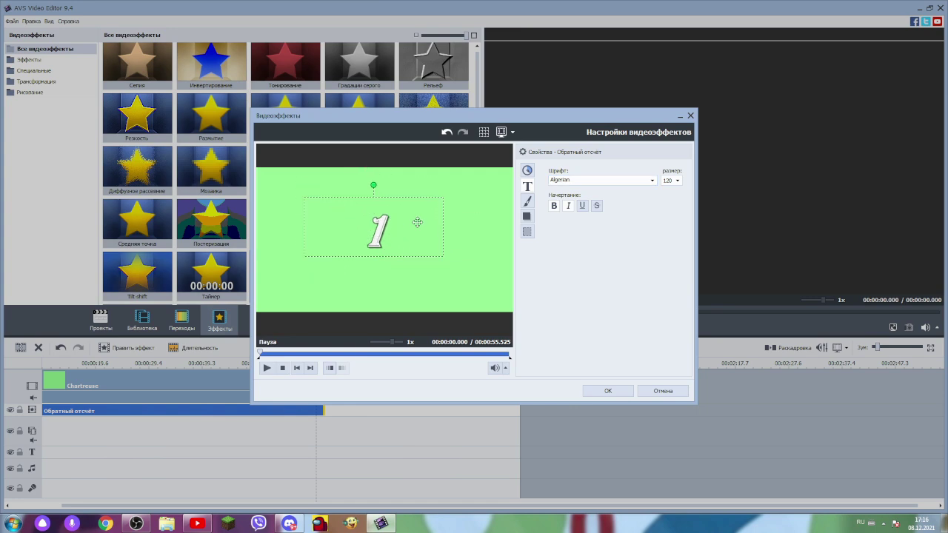
click(612, 180)
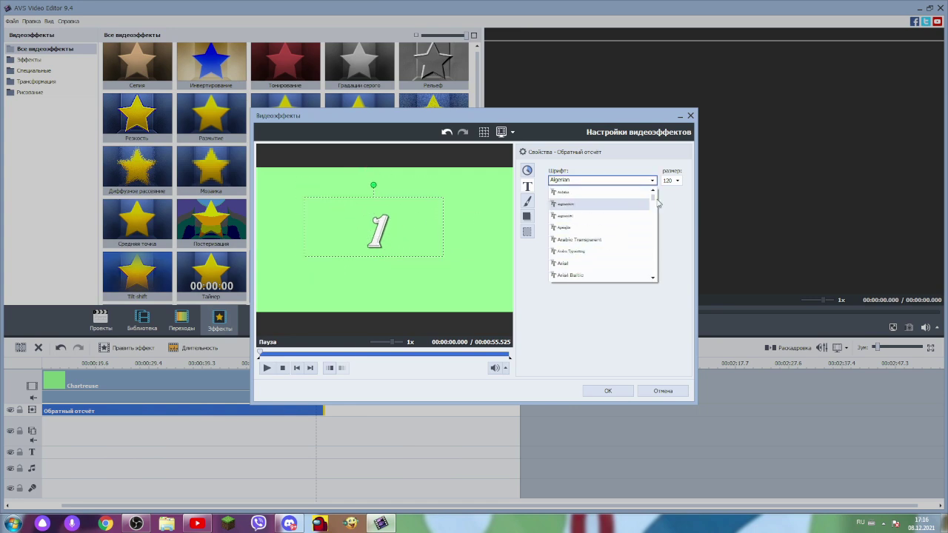
scroll(653, 212, down, 10)
click(606, 204)
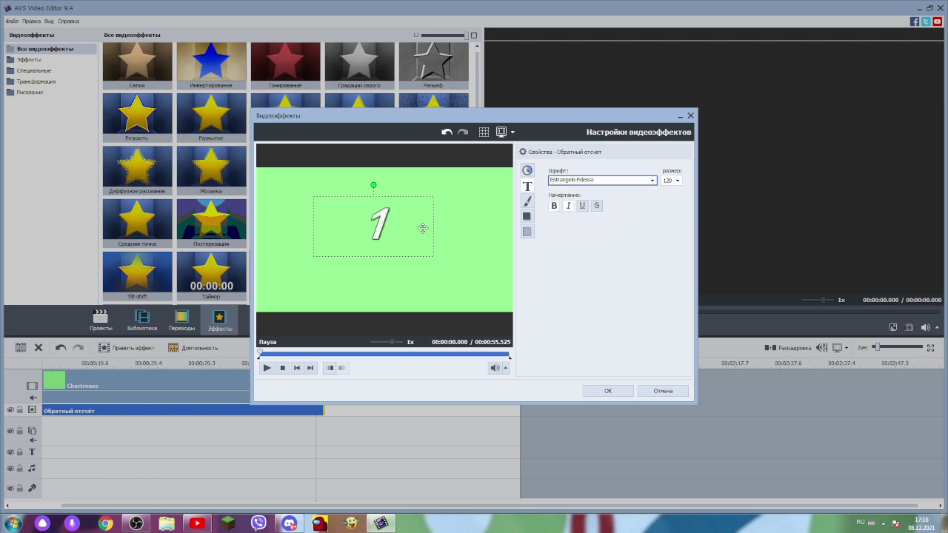
click(621, 180)
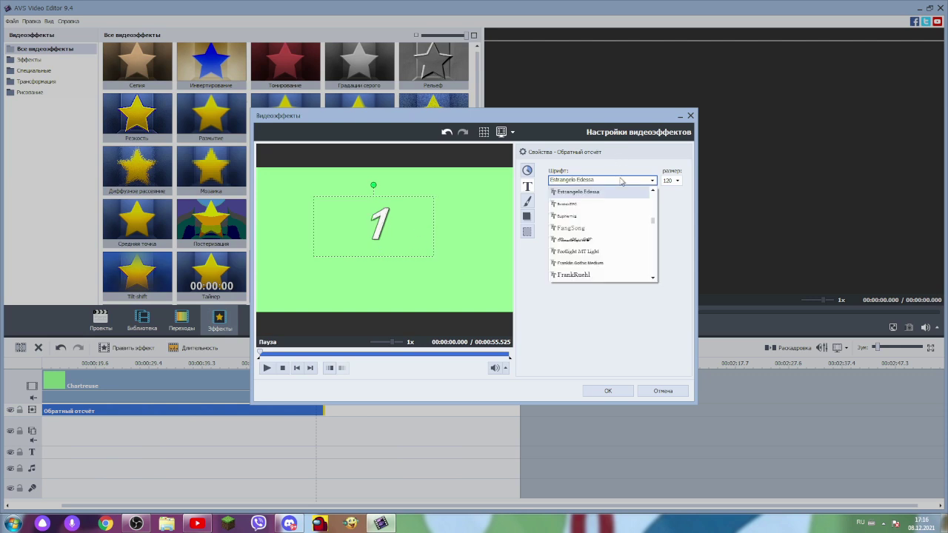
click(595, 241)
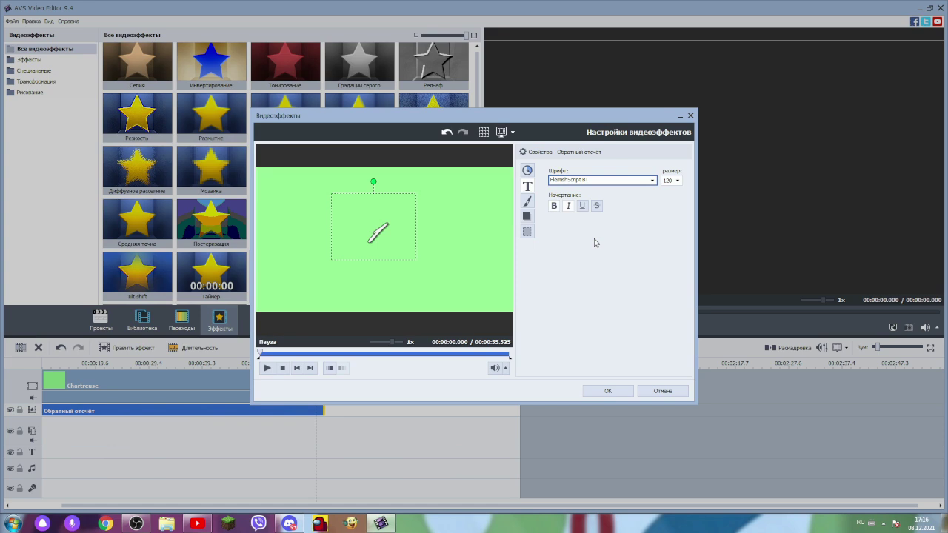
Step: Go through further fonts such as Gulim and set the countdown number's font to Impact
click(614, 180)
click(613, 182)
key(Down)
key(Down)
key(Down)
key(Down)
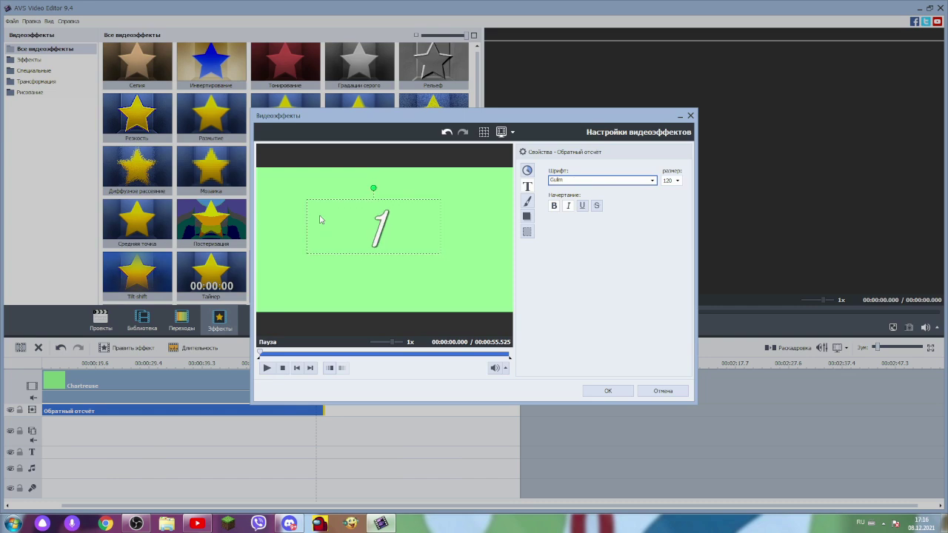
key(Down)
key(Down)
click(597, 181)
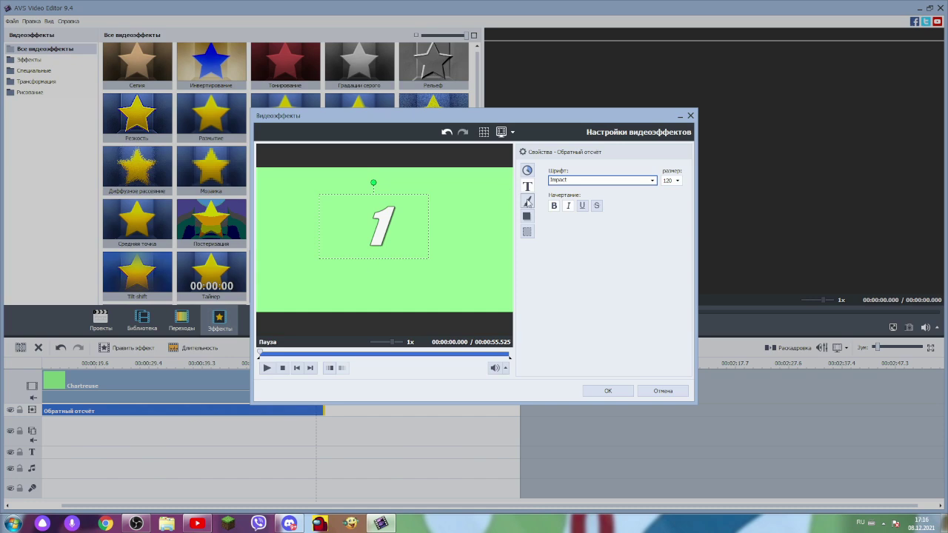
Step: Try blue and another solid fill colour on the countdown number and set its fill to orange
click(525, 216)
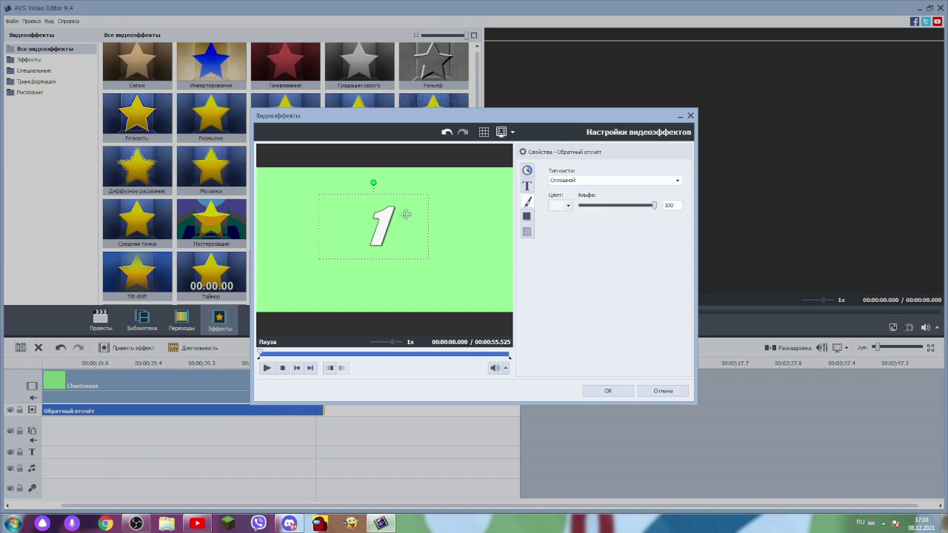
click(568, 207)
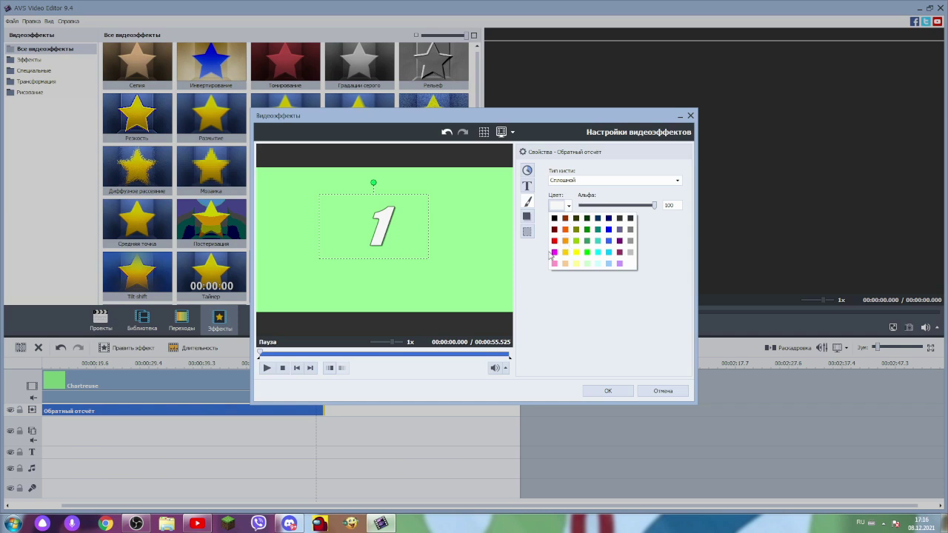
click(608, 230)
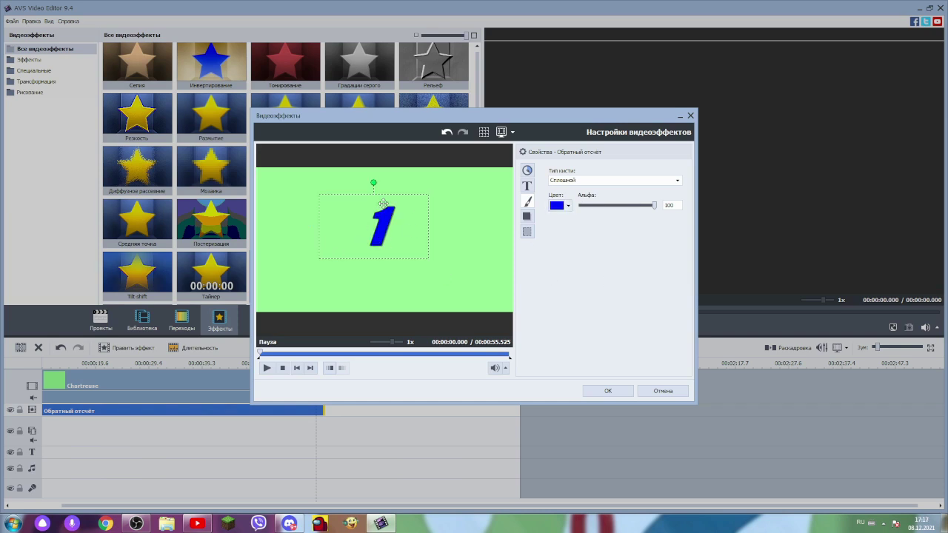
click(567, 206)
click(577, 240)
click(568, 206)
click(565, 230)
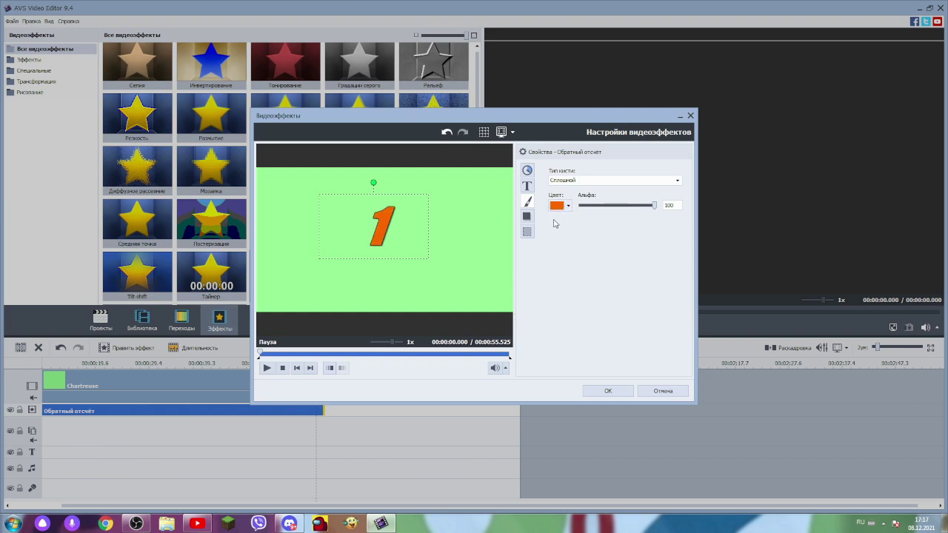
Step: Set the countdown number's shadow colour to bright green
click(527, 215)
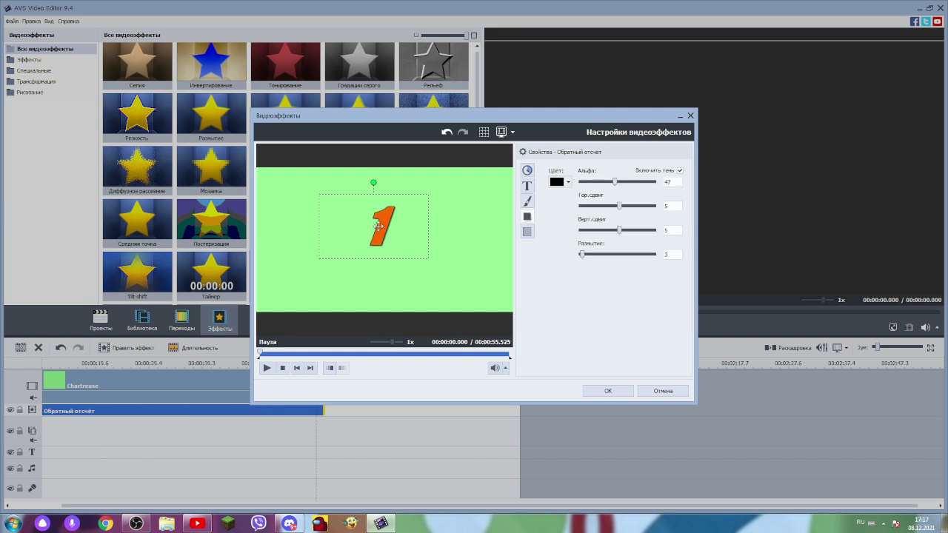
click(557, 181)
click(578, 126)
click(568, 182)
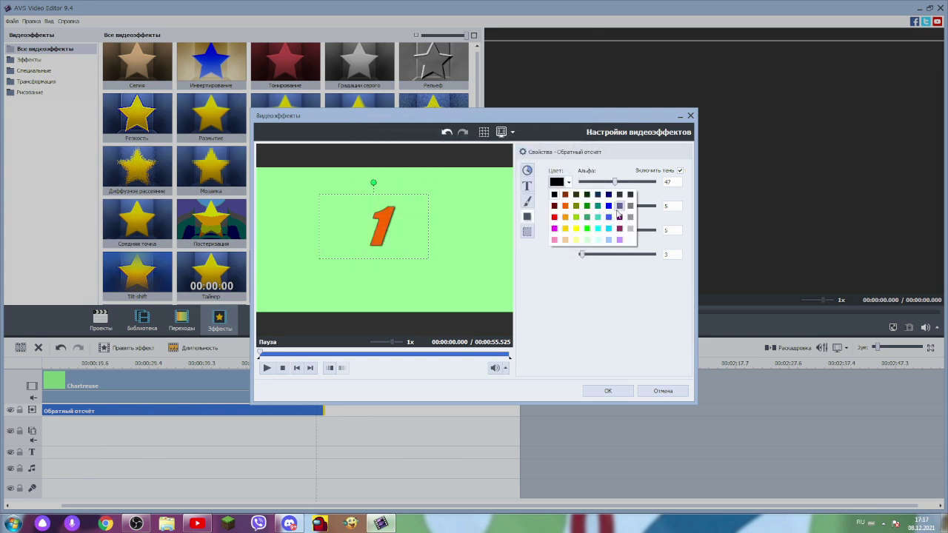
click(587, 228)
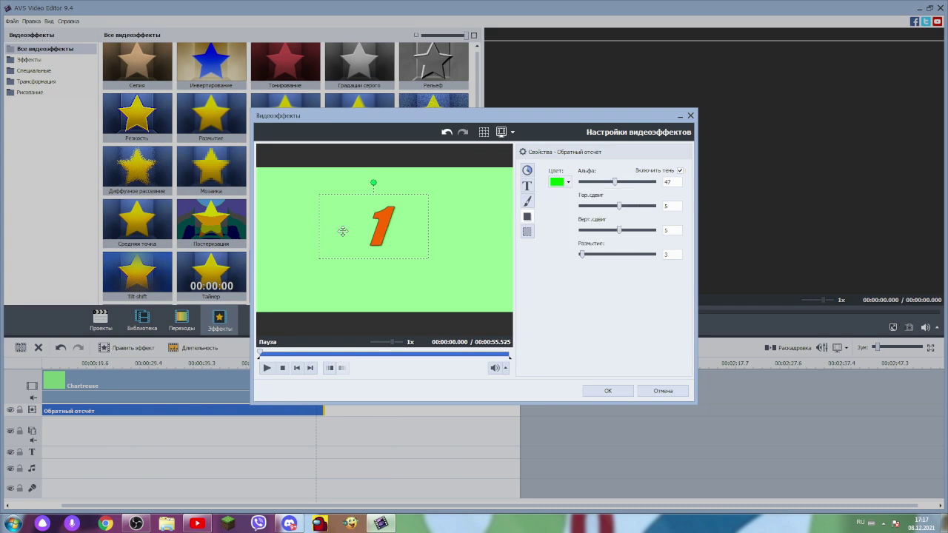
Step: Set the number's outline colour to purple and apply the countdown effect settings
click(527, 216)
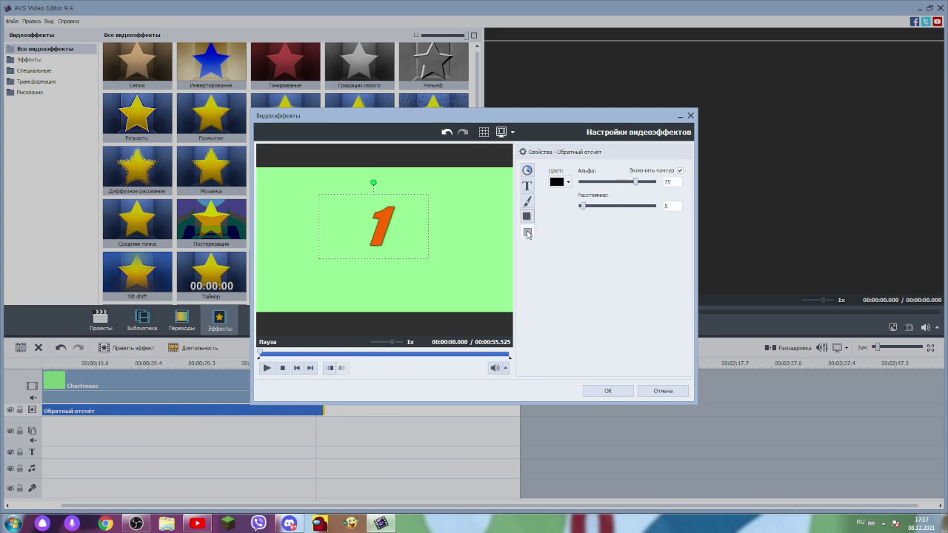
click(568, 182)
click(620, 217)
click(605, 392)
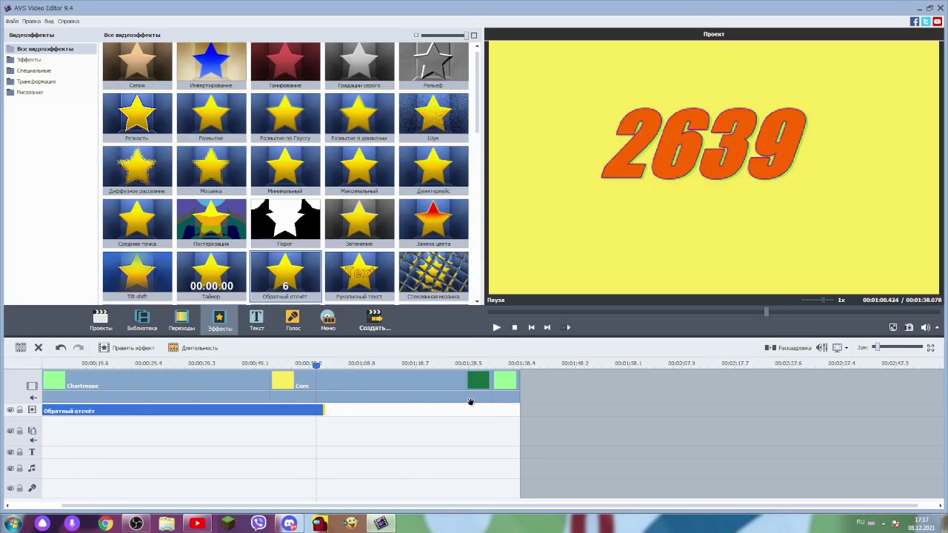
Step: Play the project from the middle of the Chartreuse clip to check the restyled countdown
click(496, 327)
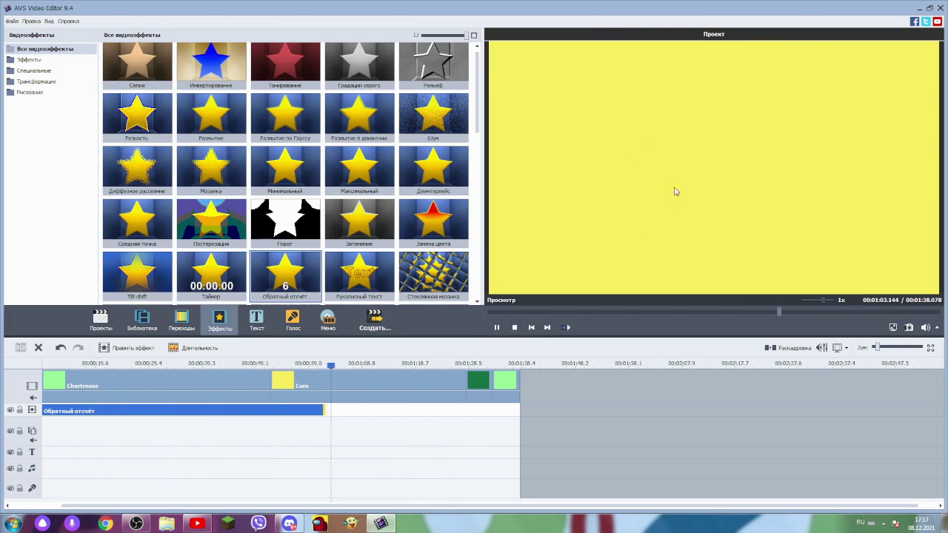
click(660, 313)
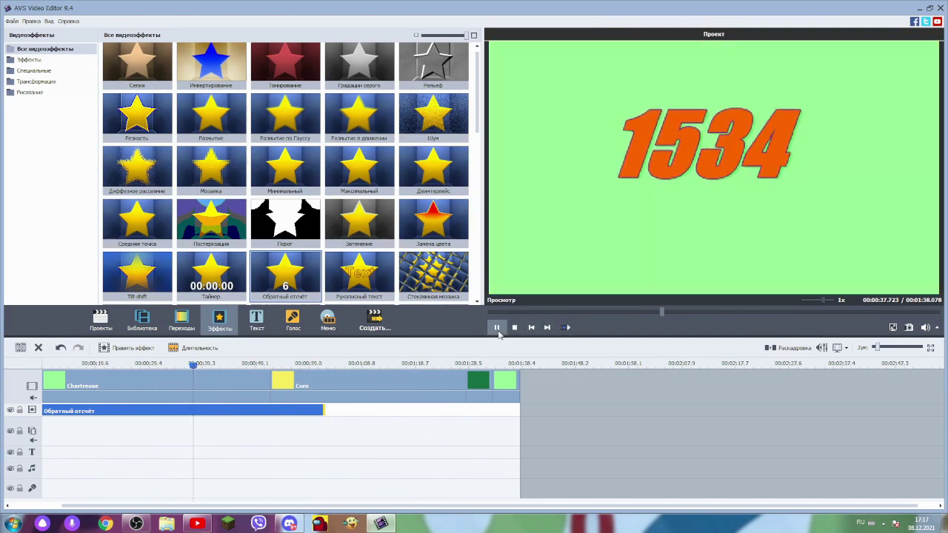
click(496, 328)
Step: Add two more Обратный отсчёт effects to the effects track, one after another behind the first
drag(295, 271, 332, 413)
drag(294, 298, 627, 412)
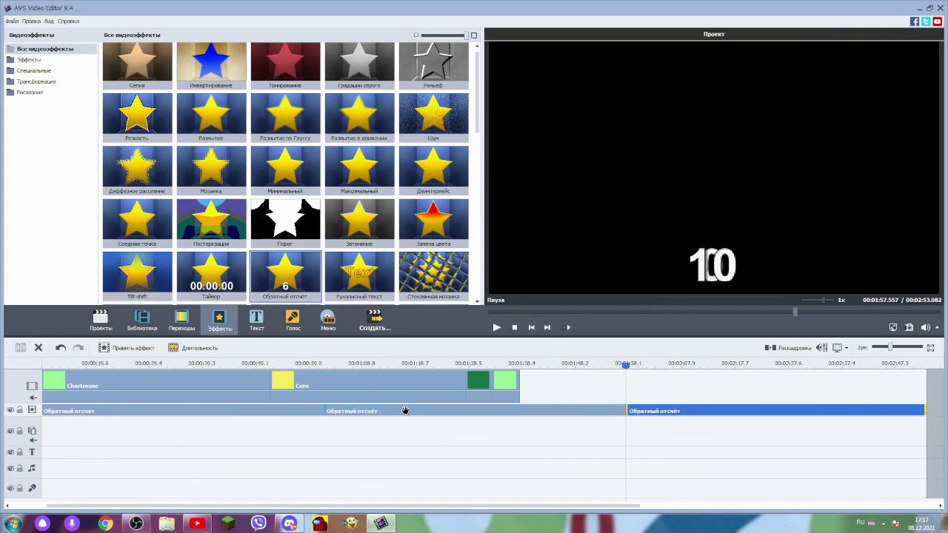
Step: Edit the second countdown effect, setting its start number to 2445 and entering a new end number
click(412, 408)
click(126, 347)
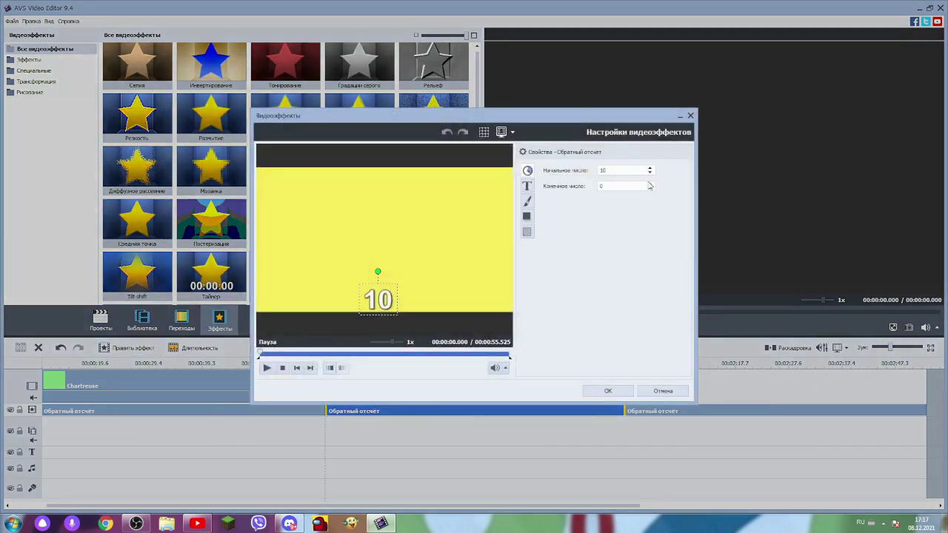
click(612, 173)
key(BackSpace)
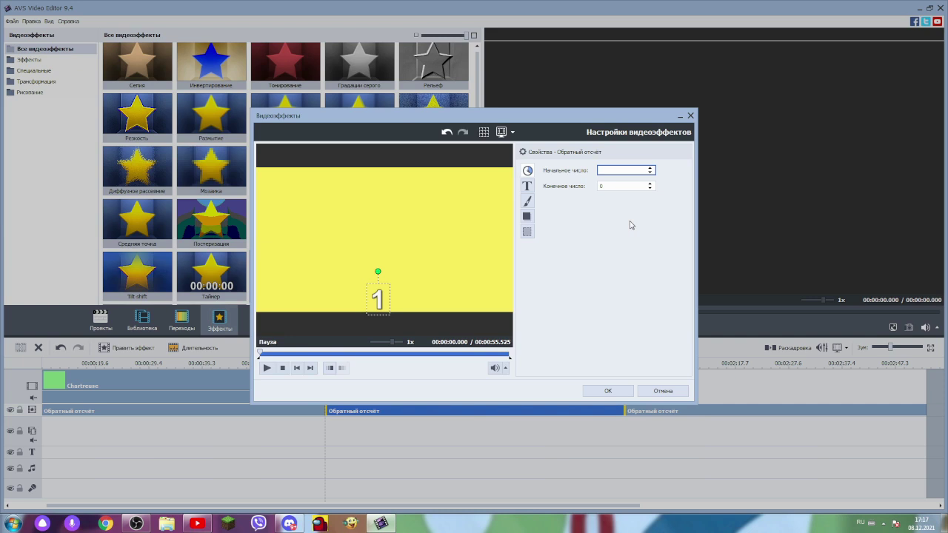
text(2445)
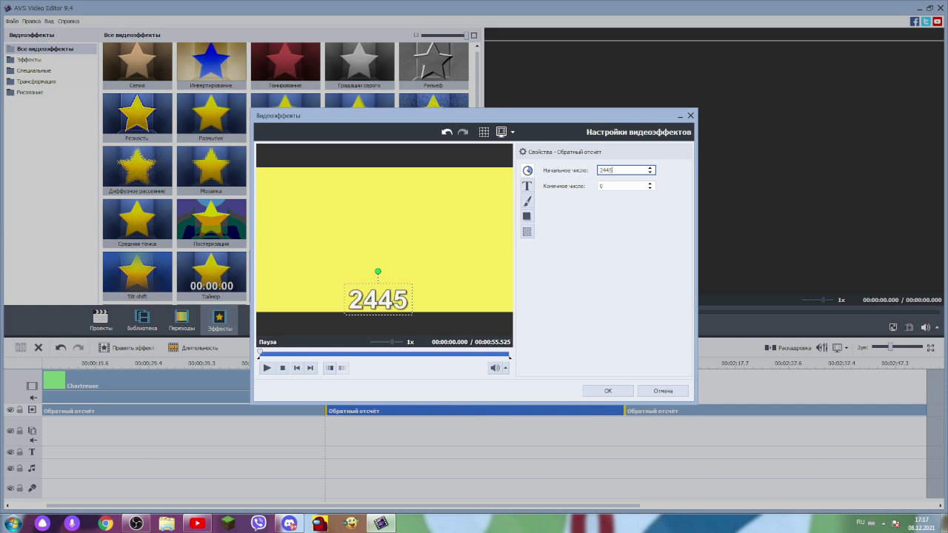
key(Tab)
click(625, 186)
Step: Set the second countdown's font to DaunPenh and make the number italic
click(528, 187)
click(604, 181)
scroll(641, 211, down, 4)
click(637, 204)
click(672, 180)
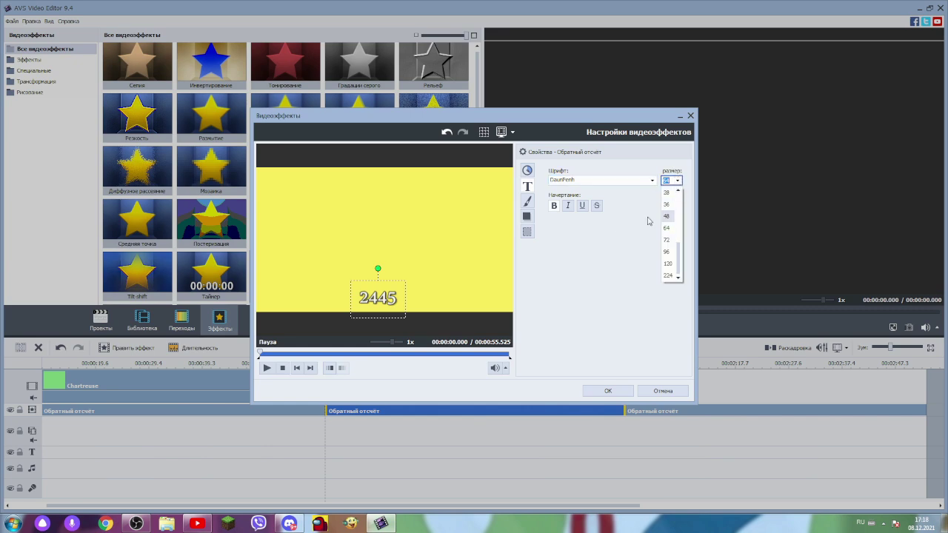
click(618, 231)
click(569, 205)
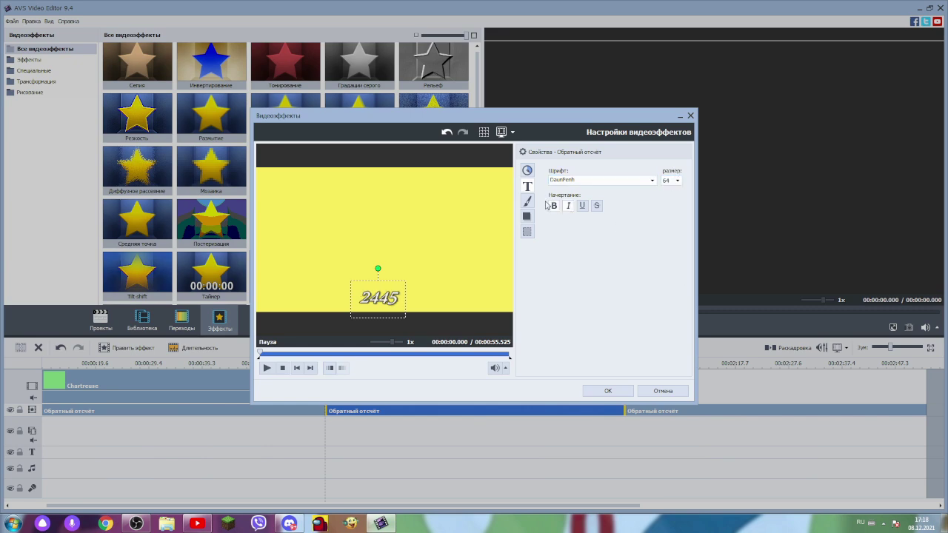
Step: Move the second countdown's number up near the middle of the frame, apply the settings and preview the result
drag(400, 296, 386, 238)
click(526, 200)
click(527, 215)
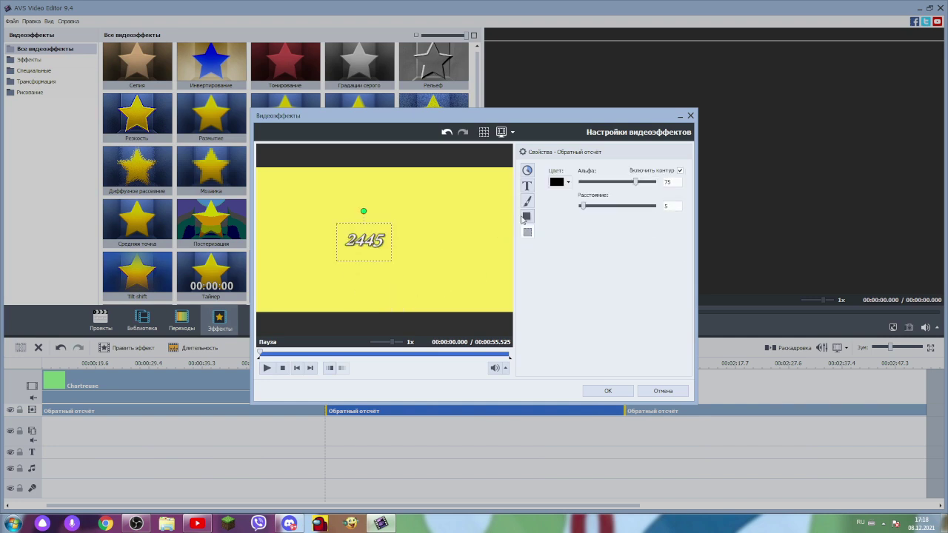
click(526, 200)
click(527, 216)
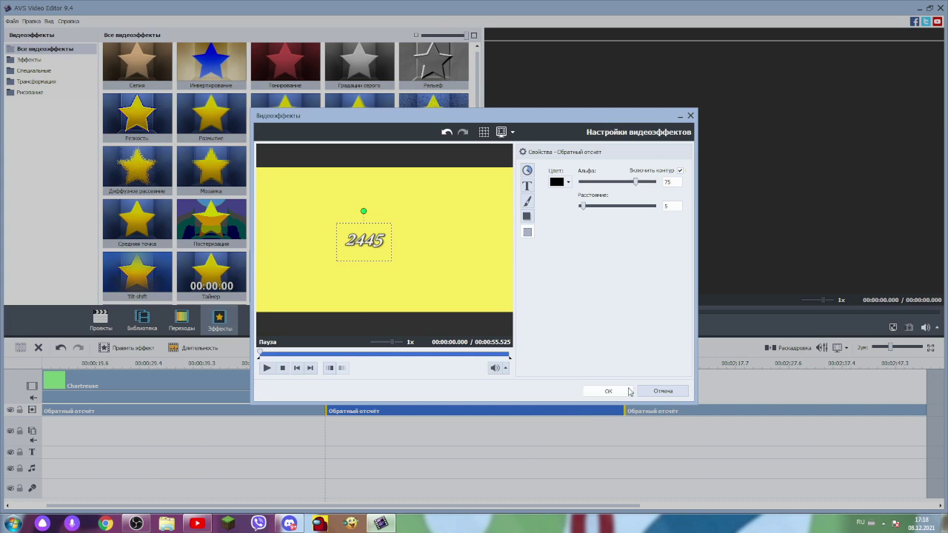
click(607, 390)
click(496, 328)
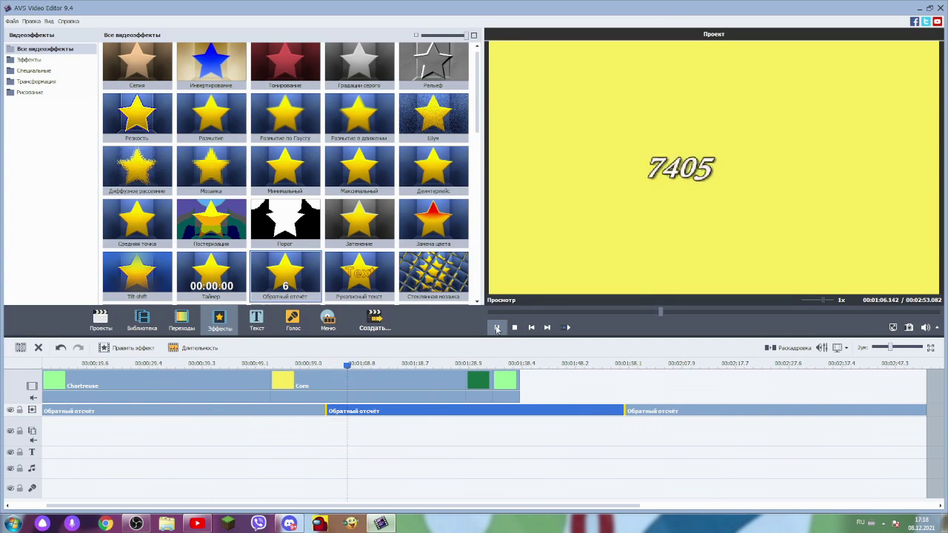
click(496, 328)
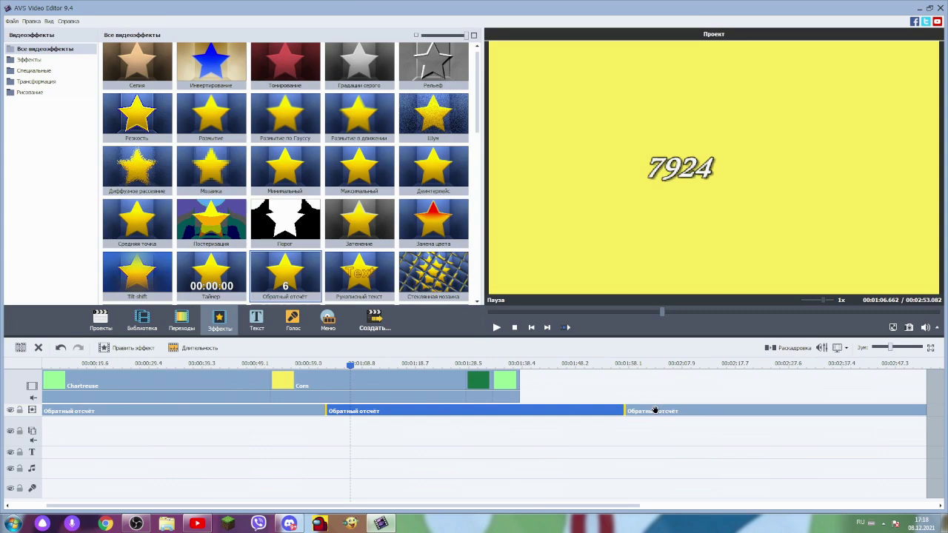
Step: Extend the third countdown effect's duration to about 45 minutes
click(652, 412)
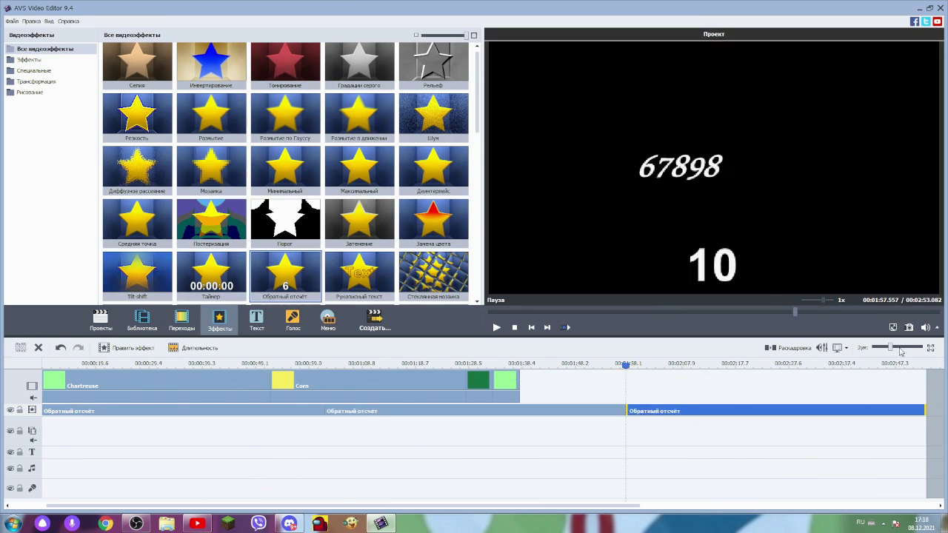
drag(892, 352, 873, 348)
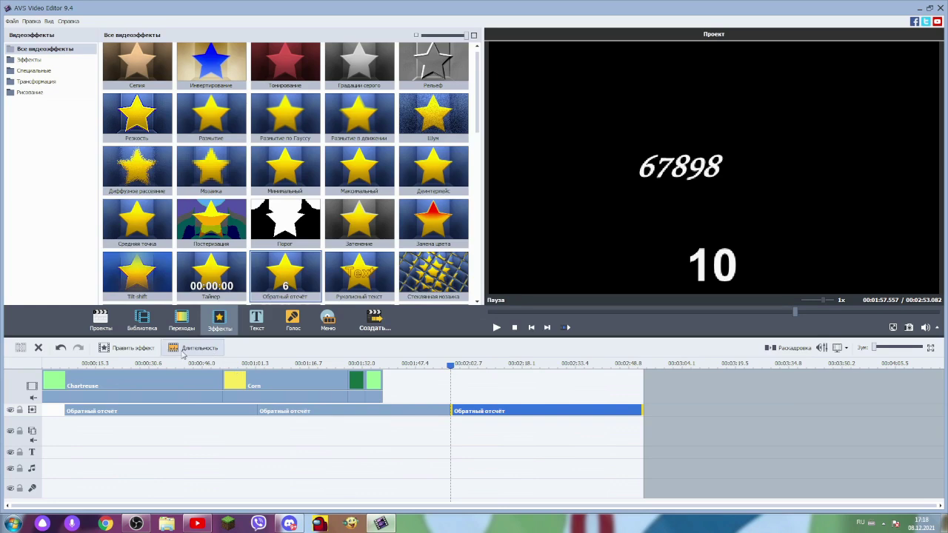
click(206, 354)
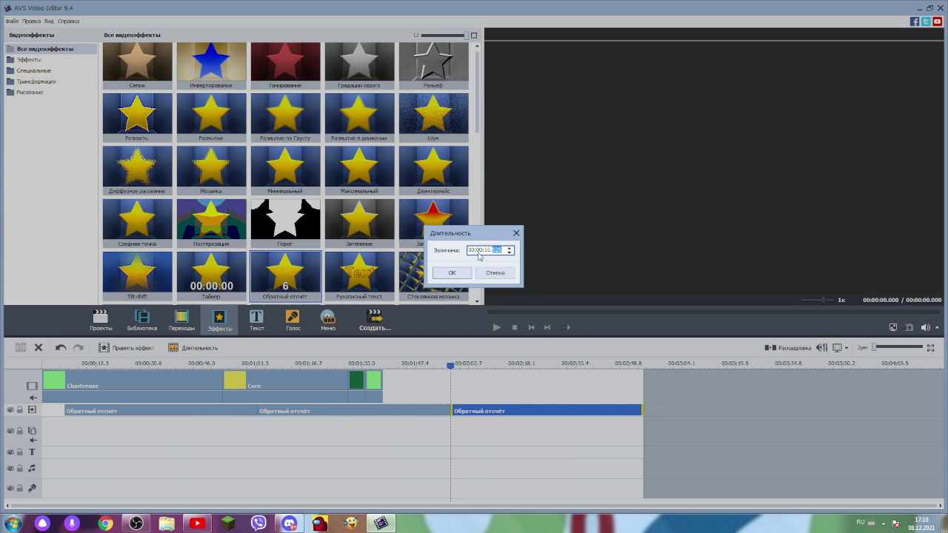
click(478, 253)
click(451, 273)
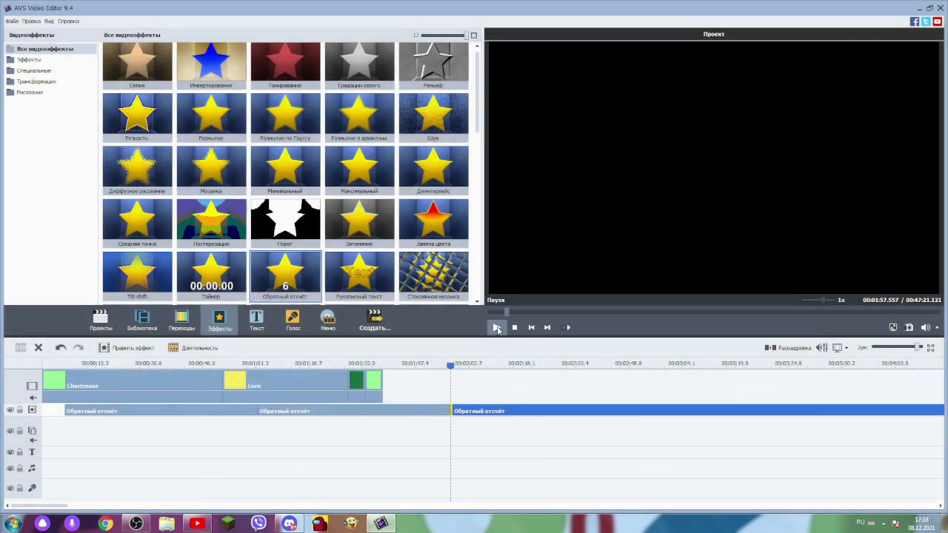
Step: Play the start of the third countdown effect and the later part of the second one
click(498, 330)
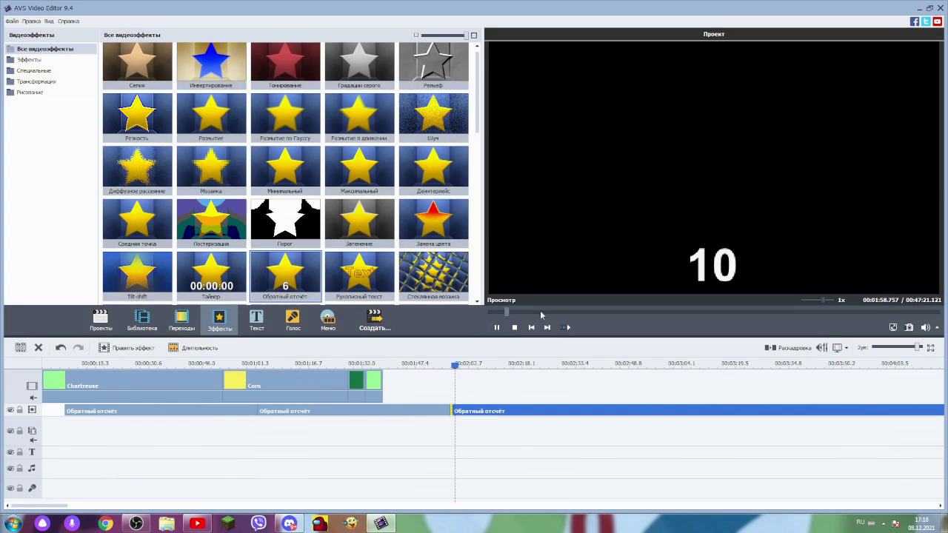
click(505, 312)
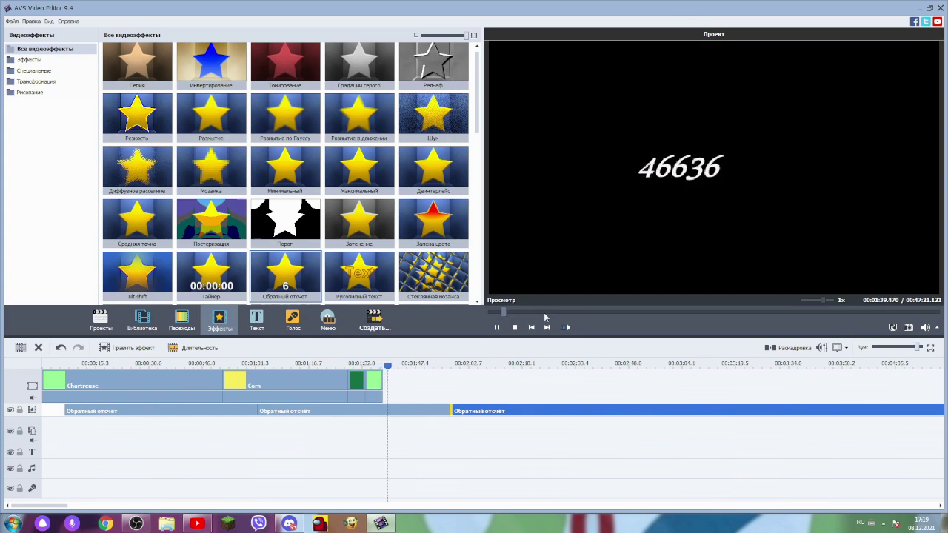
click(497, 326)
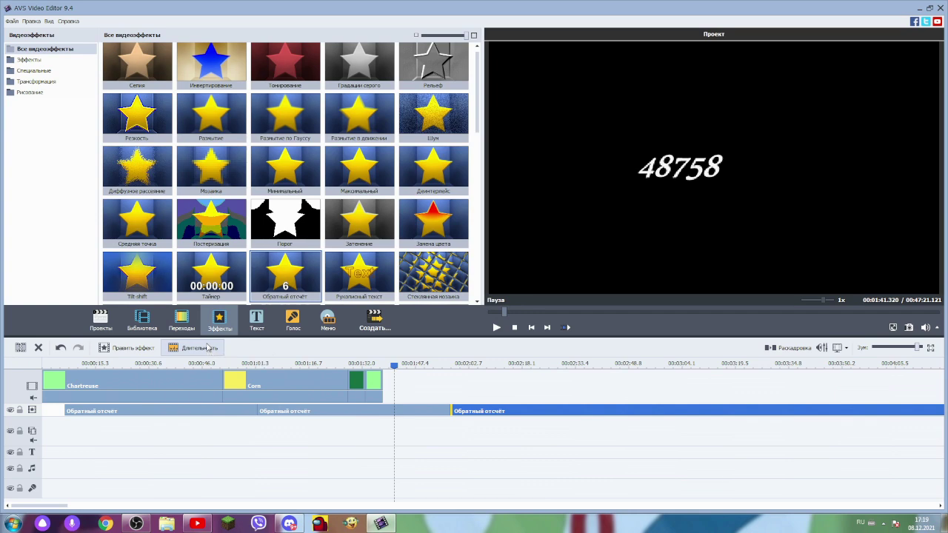
Step: Look through the media library folders Текущий проект, Новая папка 001 and Стикеры, and try adding files to Стикеры
click(136, 320)
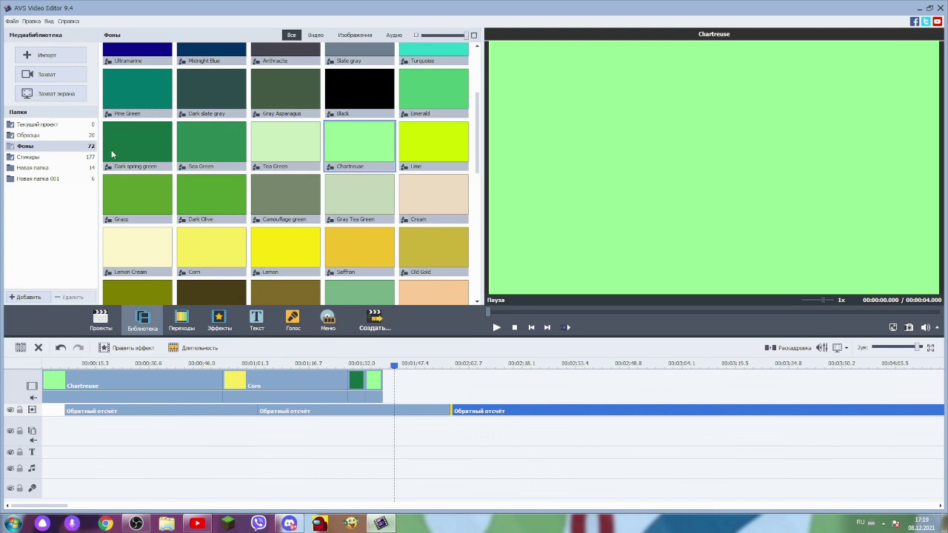
click(39, 125)
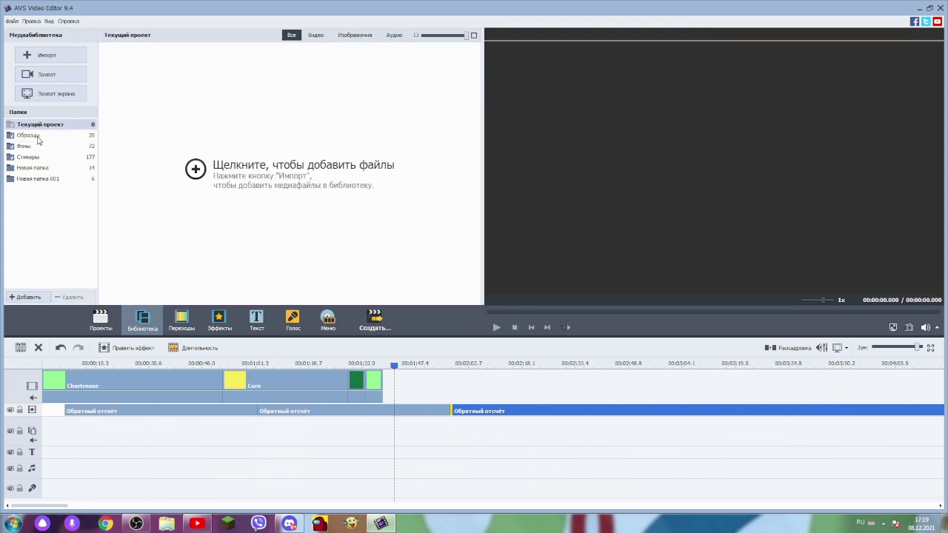
click(51, 179)
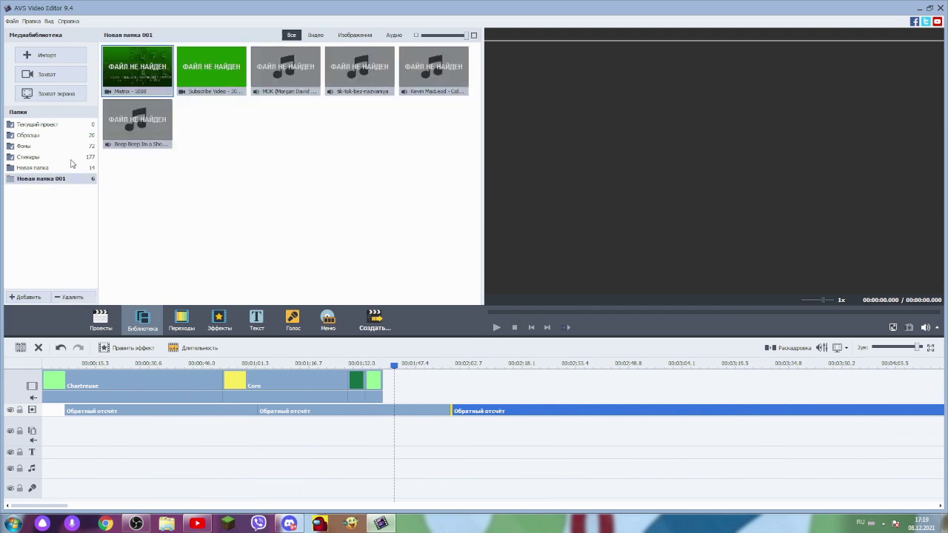
click(53, 157)
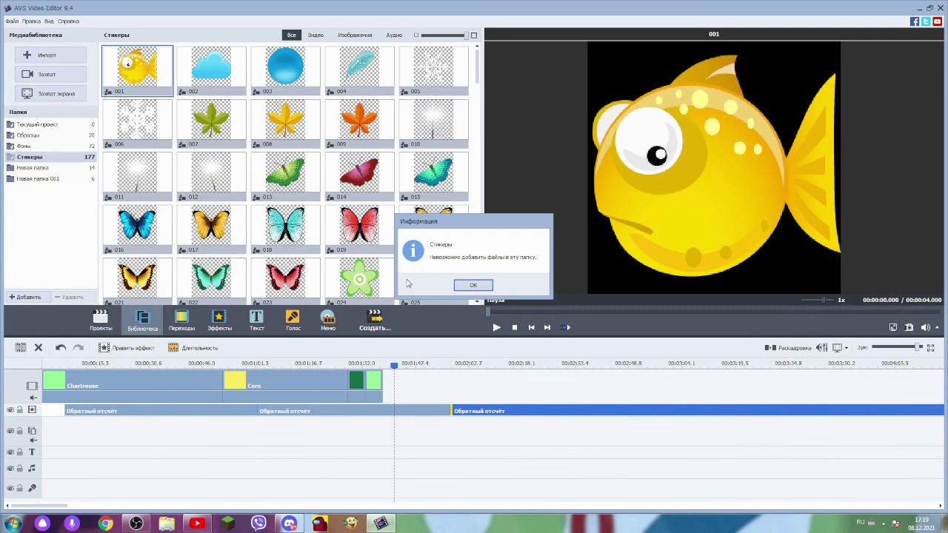
click(486, 286)
Step: Look through the library folders Новая папка and Новая папка 001, and check the media import dialog without importing anything
click(52, 130)
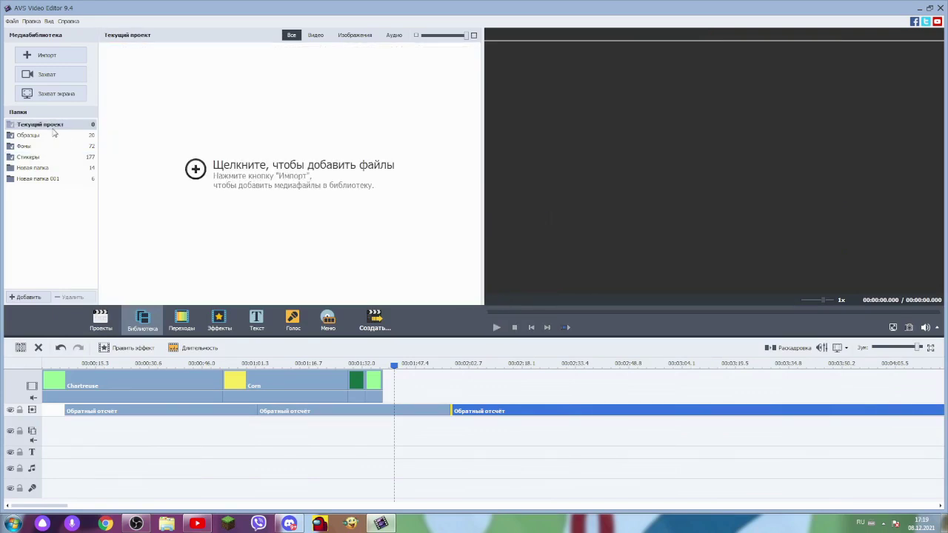
click(43, 169)
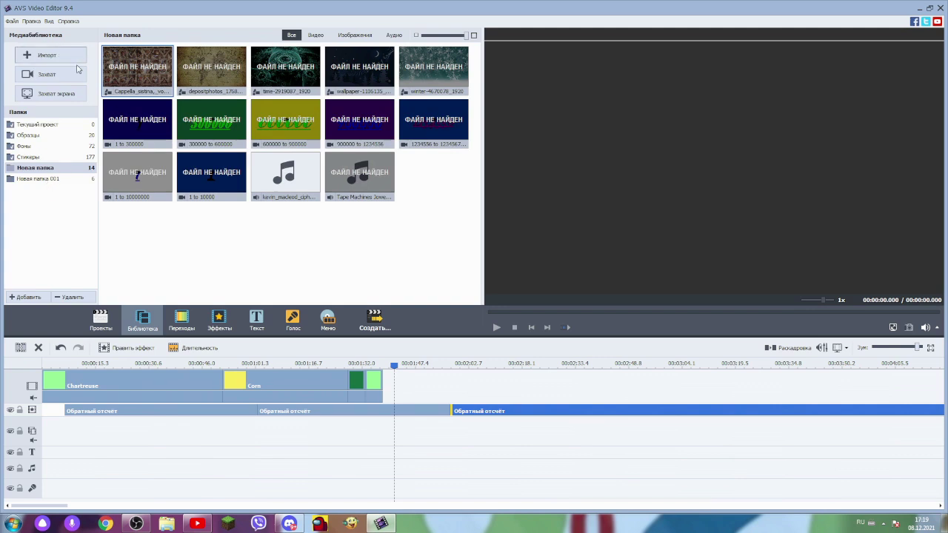
click(47, 55)
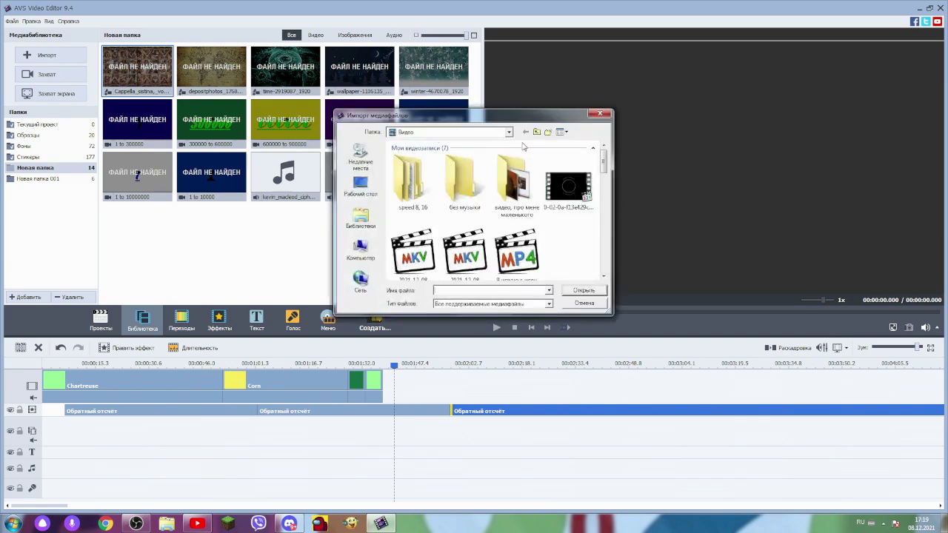
click(600, 113)
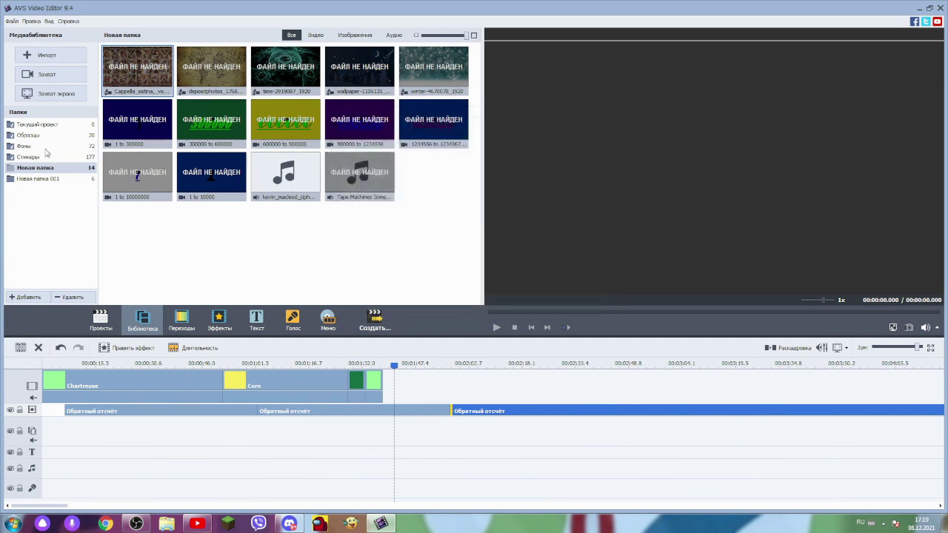
click(49, 180)
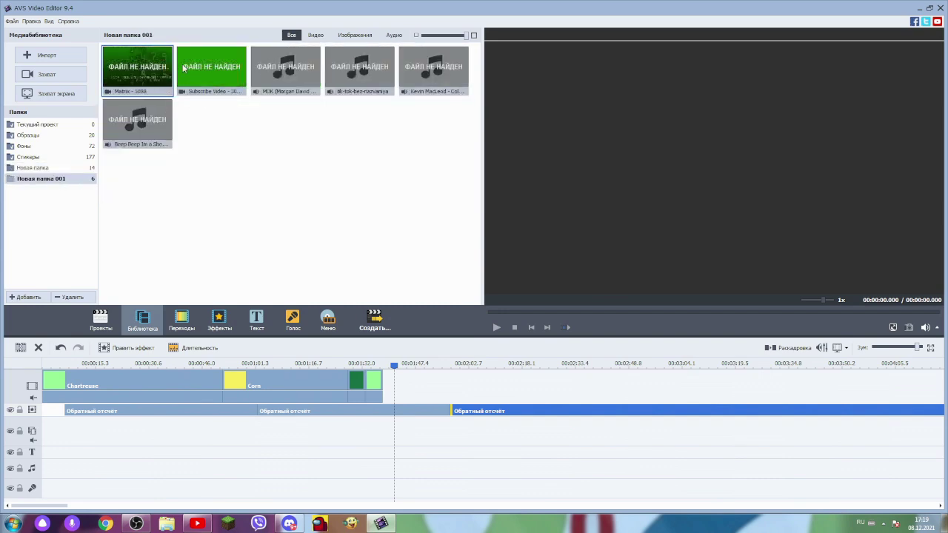
Step: Show the Текущий проект folder and filter its contents by video, images and finally audio
click(66, 126)
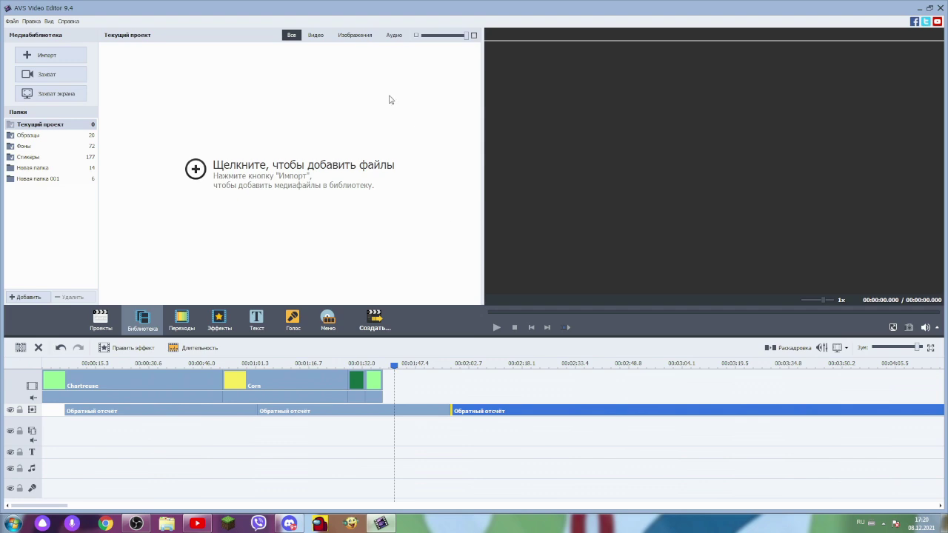
click(314, 36)
click(355, 38)
click(395, 37)
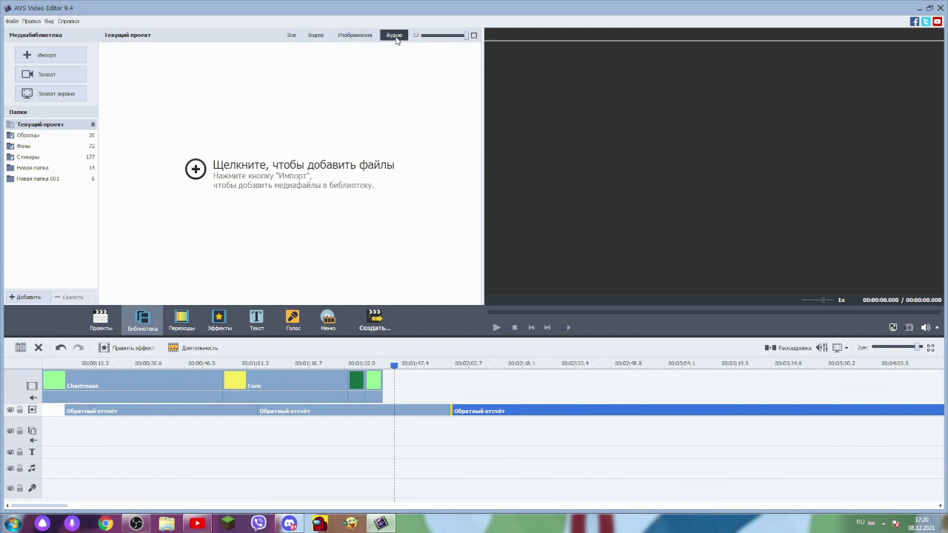
Step: Import the audio file tones_and_i-dance_monkey from the music library folder Образцы музыки into Текущий проект
click(63, 57)
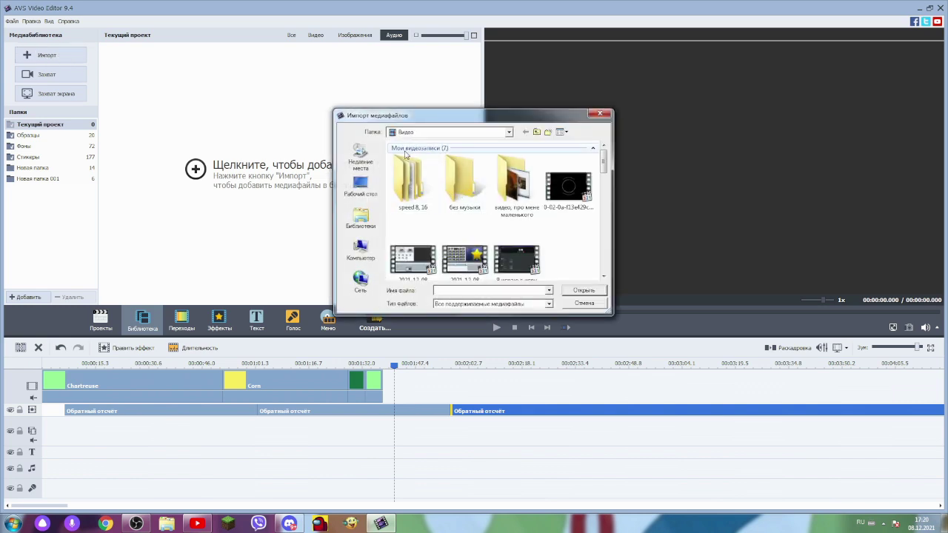
click(361, 218)
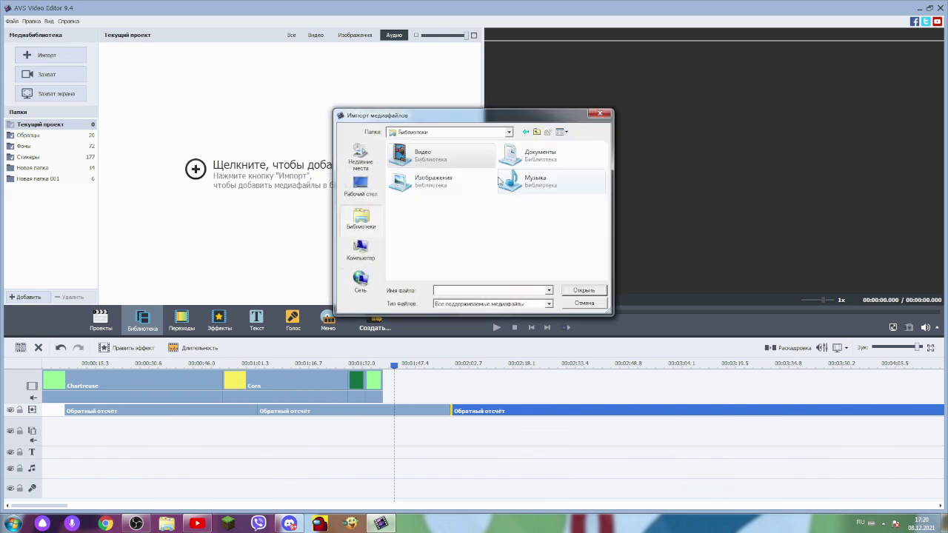
double_click(508, 183)
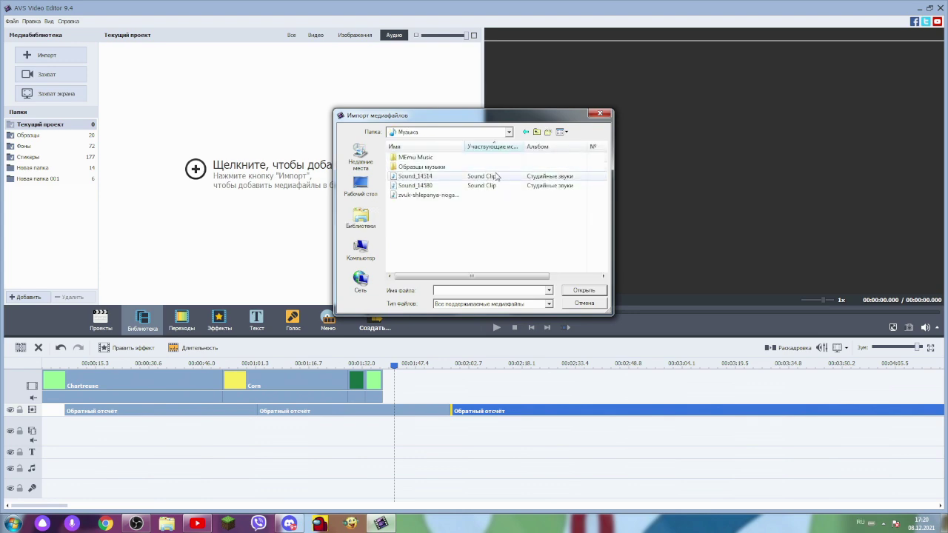
double_click(419, 167)
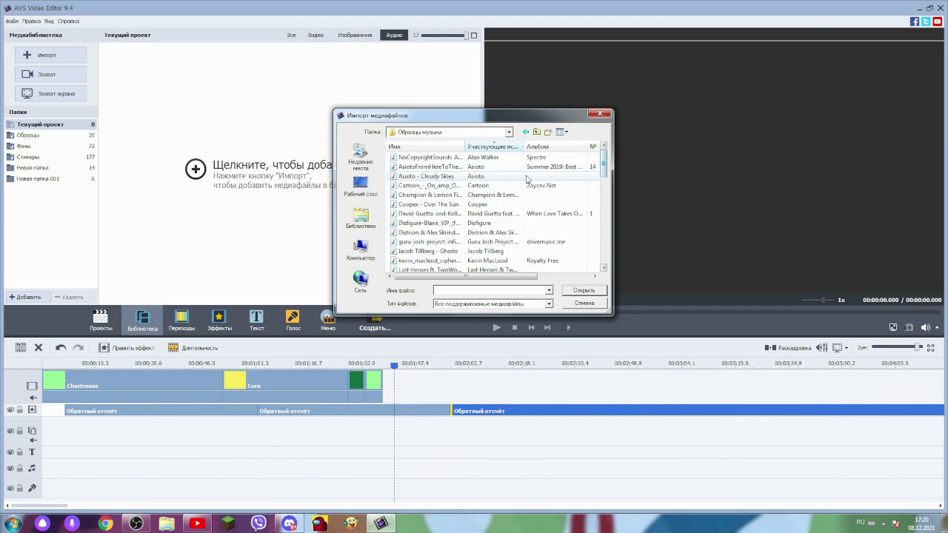
drag(604, 161, 632, 273)
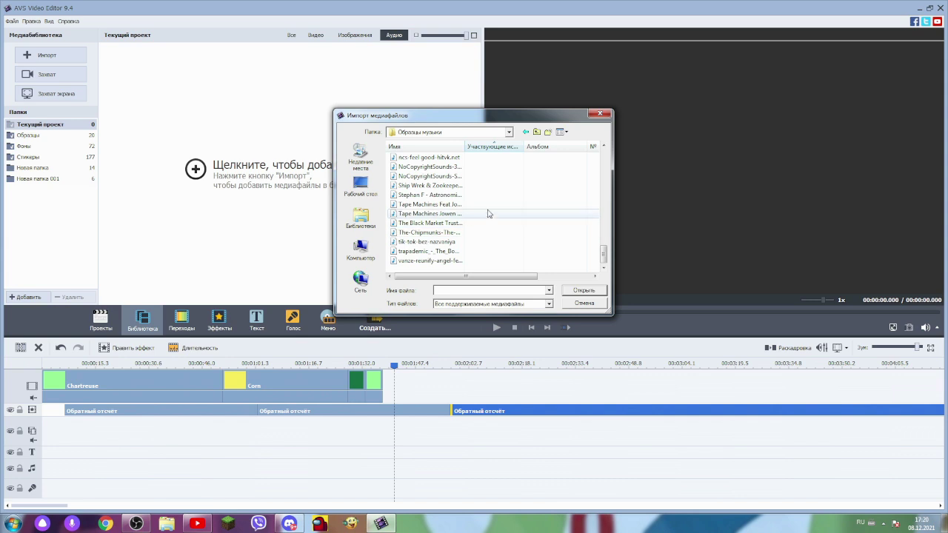
drag(603, 256, 640, 220)
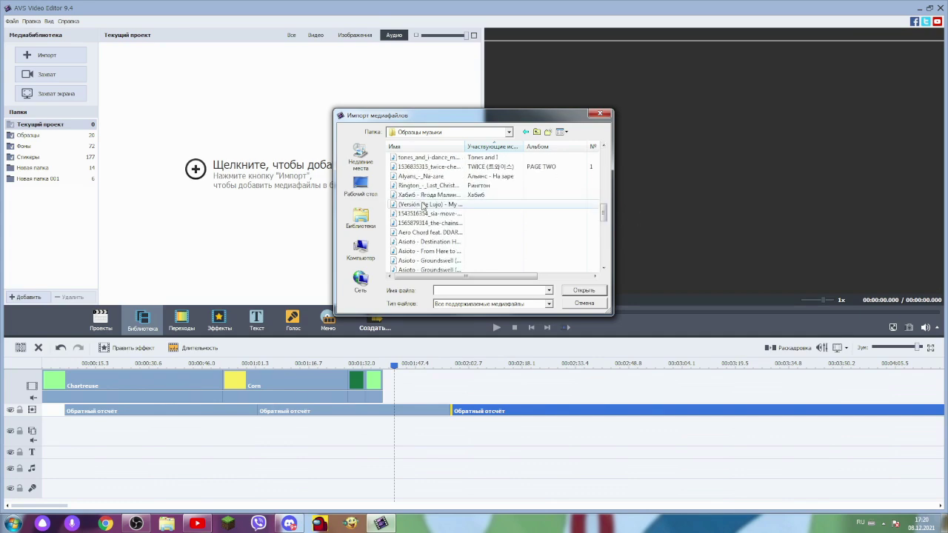
click(428, 157)
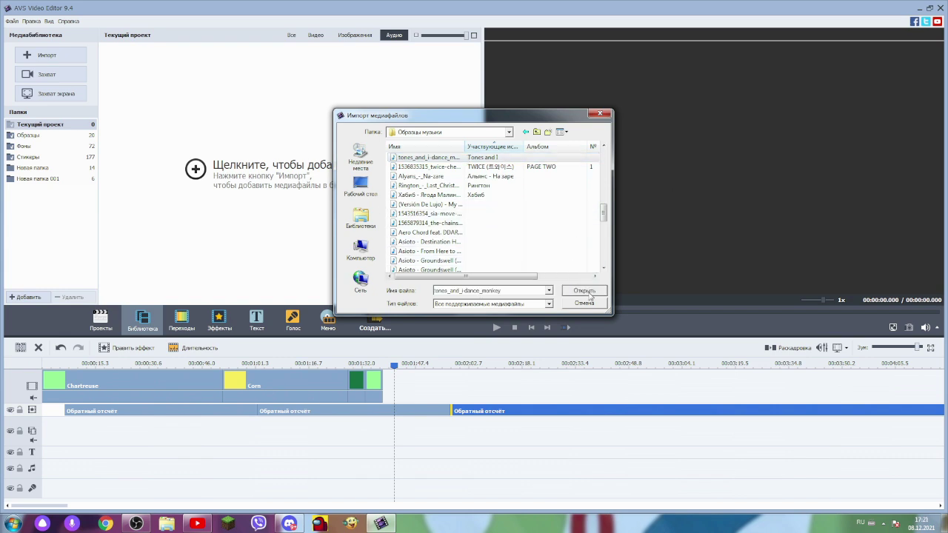
click(569, 290)
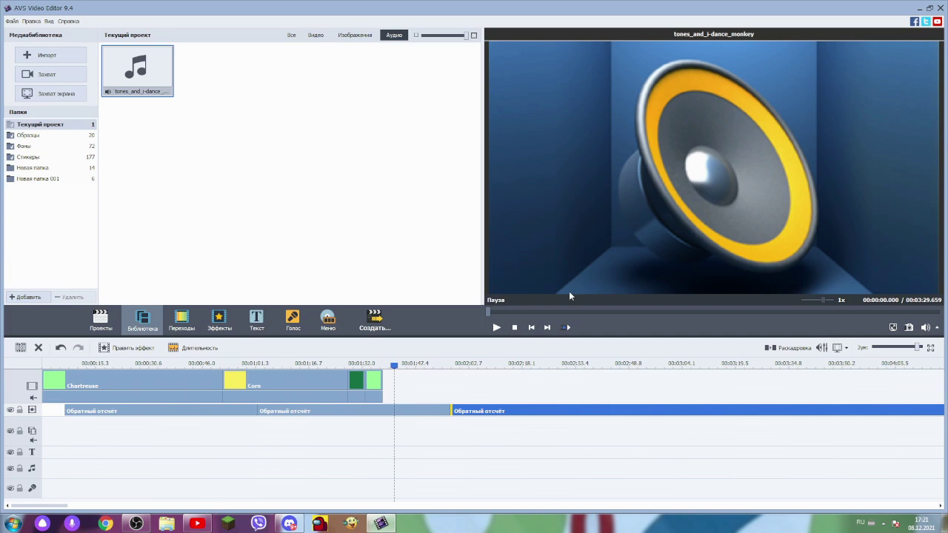
Step: Preview the imported song and place it at the start of the timeline's audio track
click(496, 327)
click(600, 312)
click(492, 328)
drag(149, 57, 46, 471)
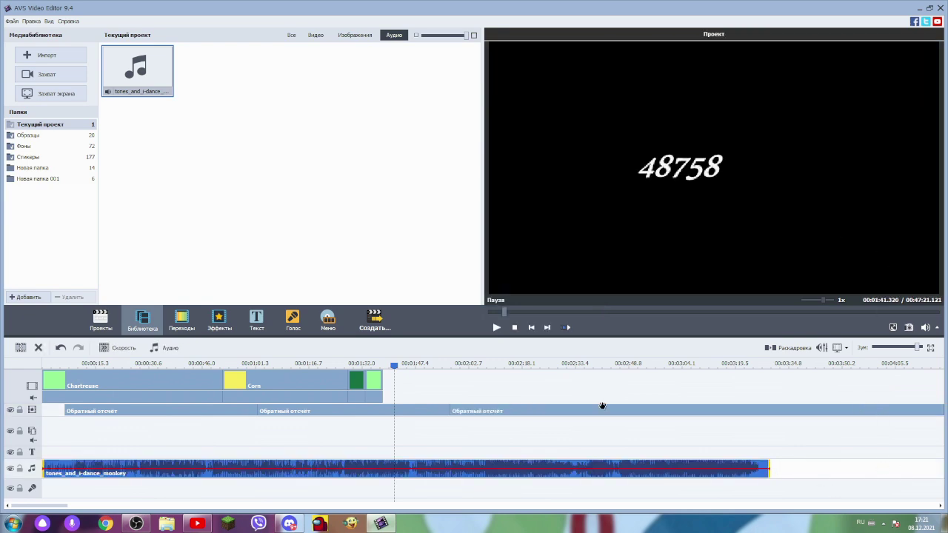
drag(136, 74, 211, 157)
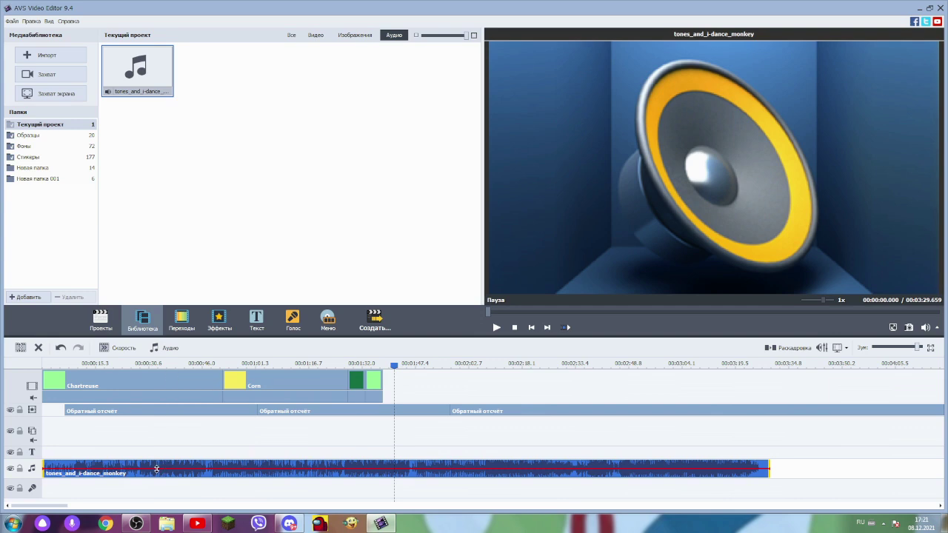
Step: Raise the song clip's volume line slightly above the middle and play parts of the project
click(114, 410)
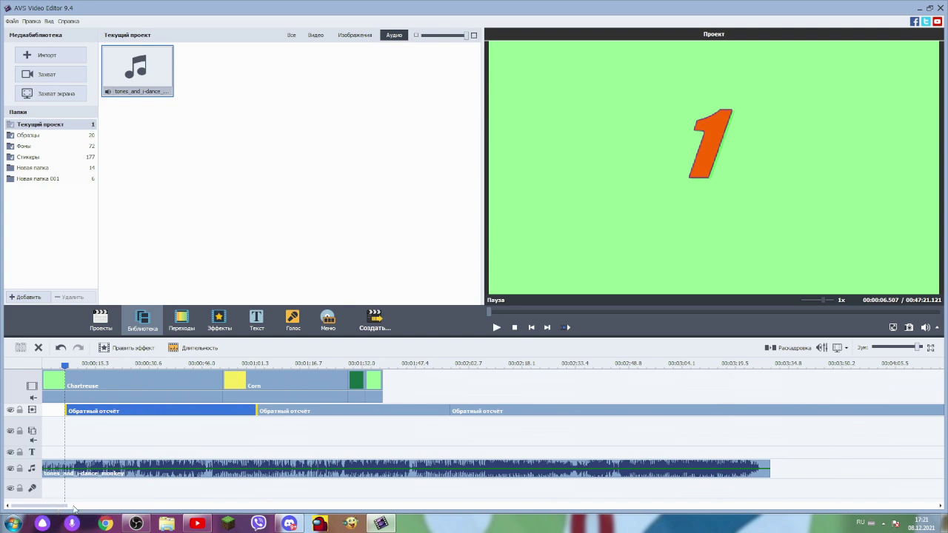
click(385, 469)
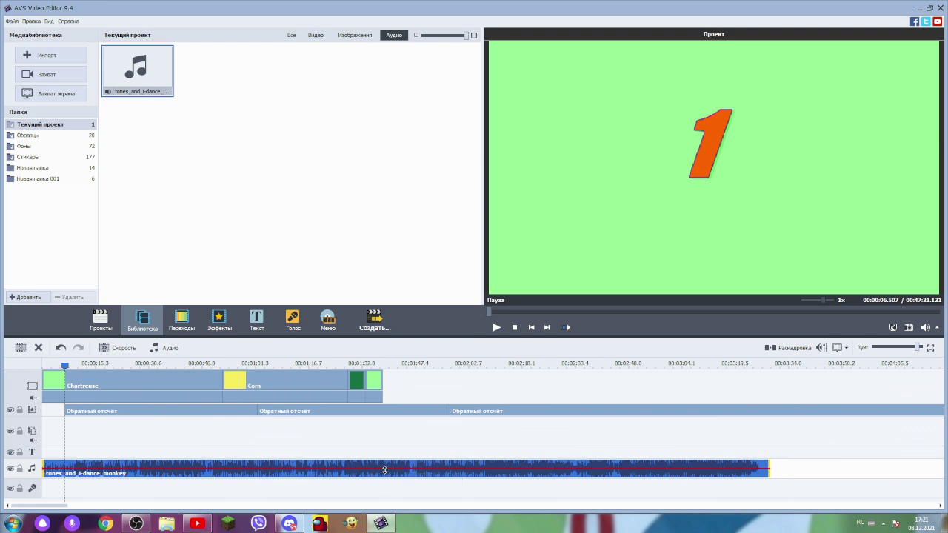
drag(385, 469, 388, 466)
click(497, 328)
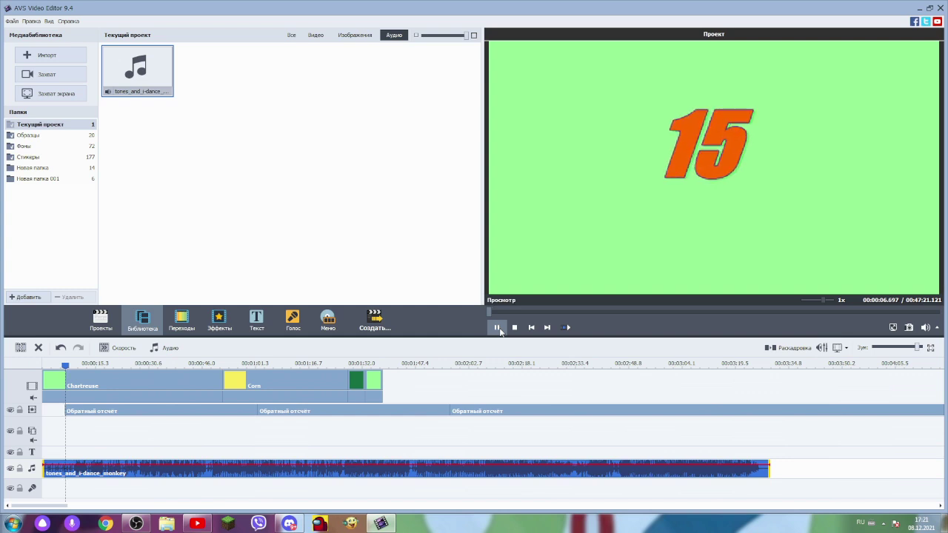
click(629, 312)
drag(569, 309, 501, 312)
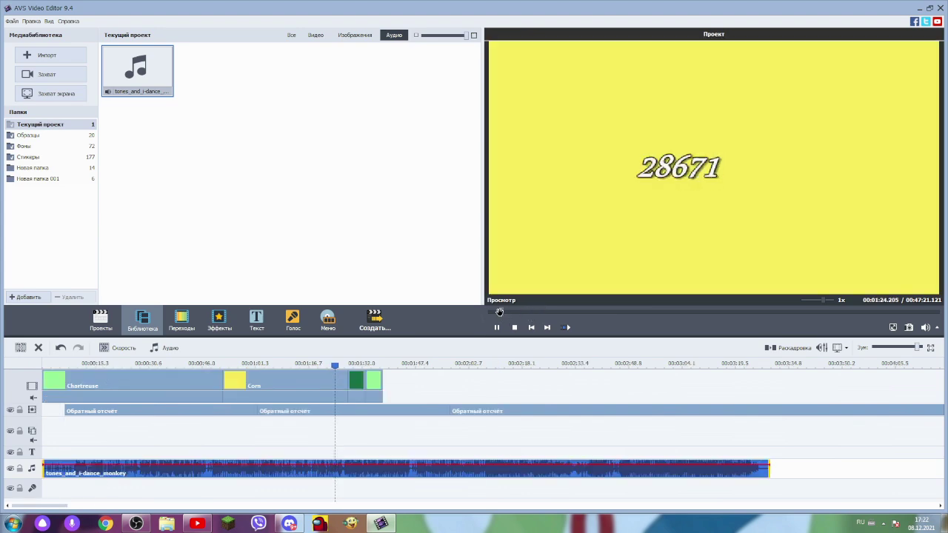
click(497, 327)
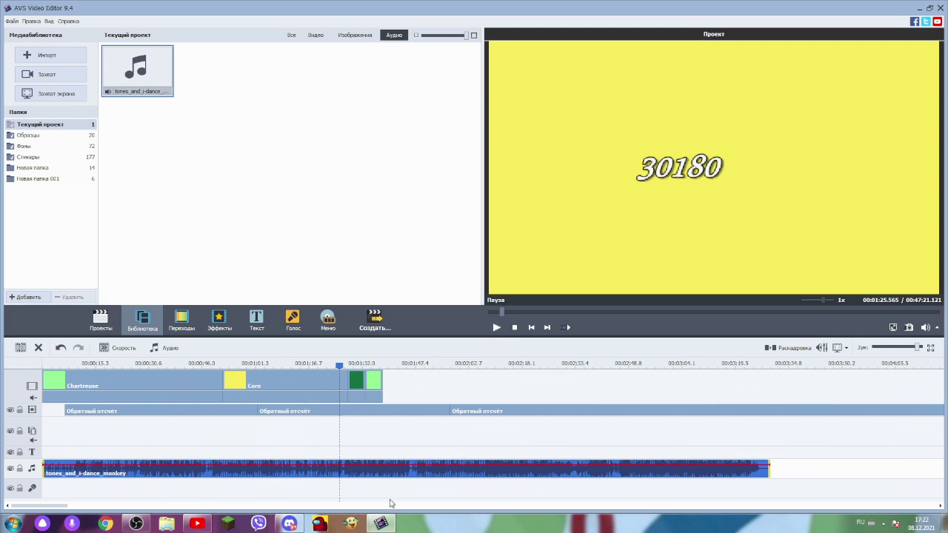
Step: Lower the song clip's volume line to its minimum and play a short part of the project
click(375, 472)
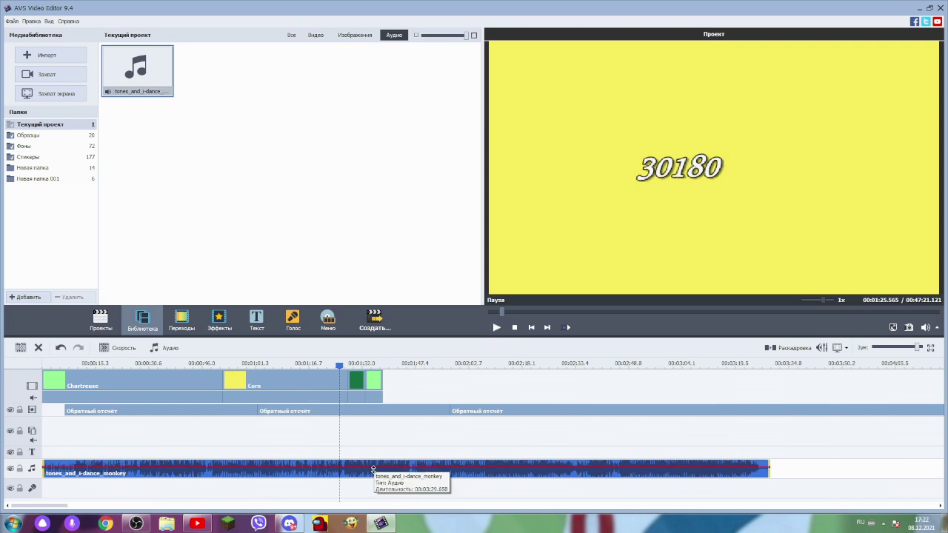
click(496, 327)
click(496, 328)
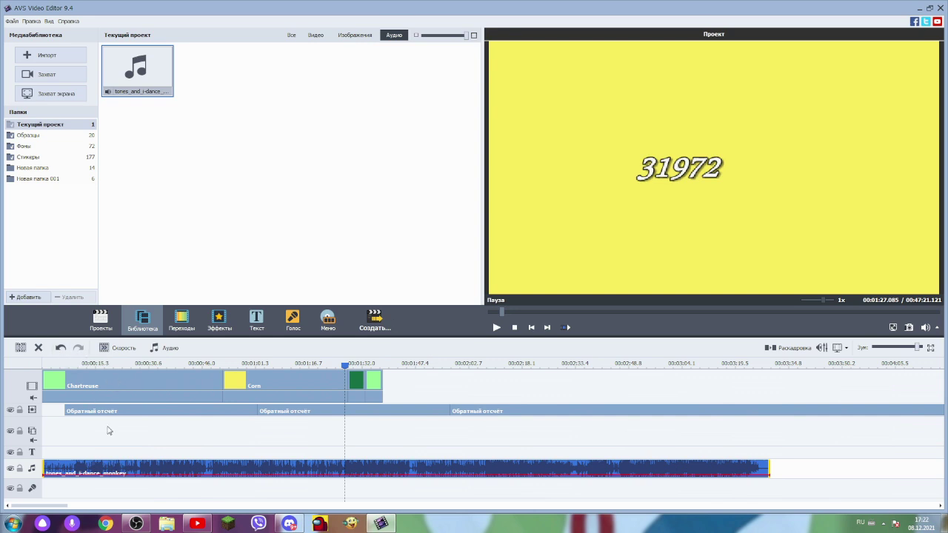
Step: Move the song clip so that it starts together with the Corn background, undo the move and redo it
drag(148, 465, 554, 465)
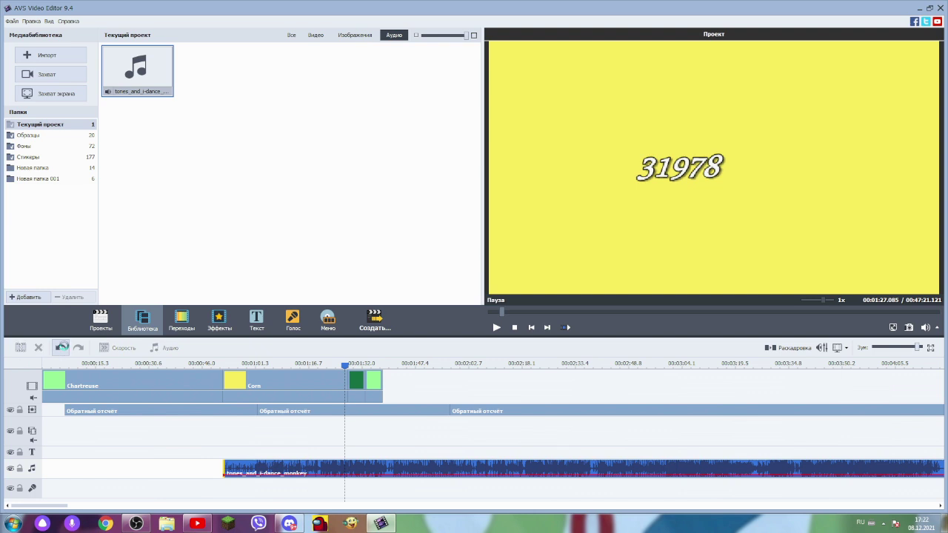
click(62, 348)
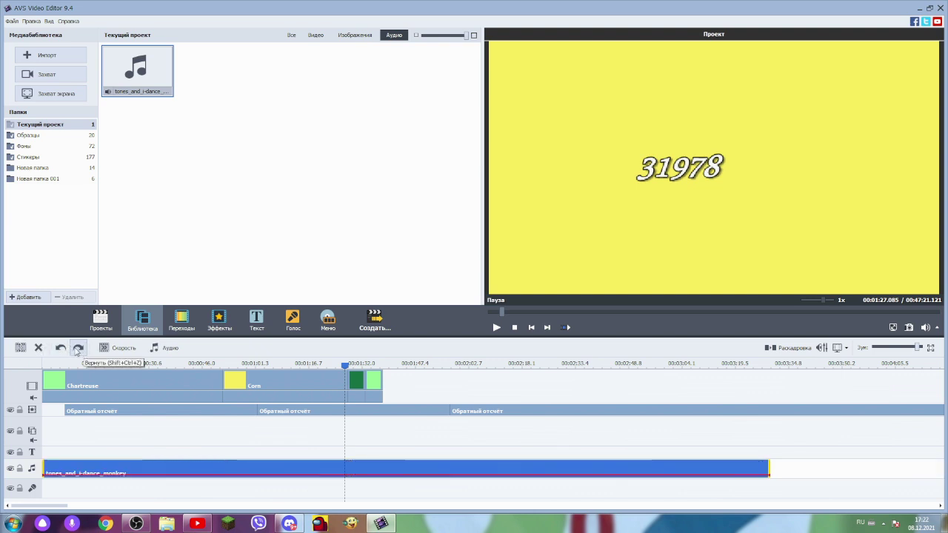
click(78, 348)
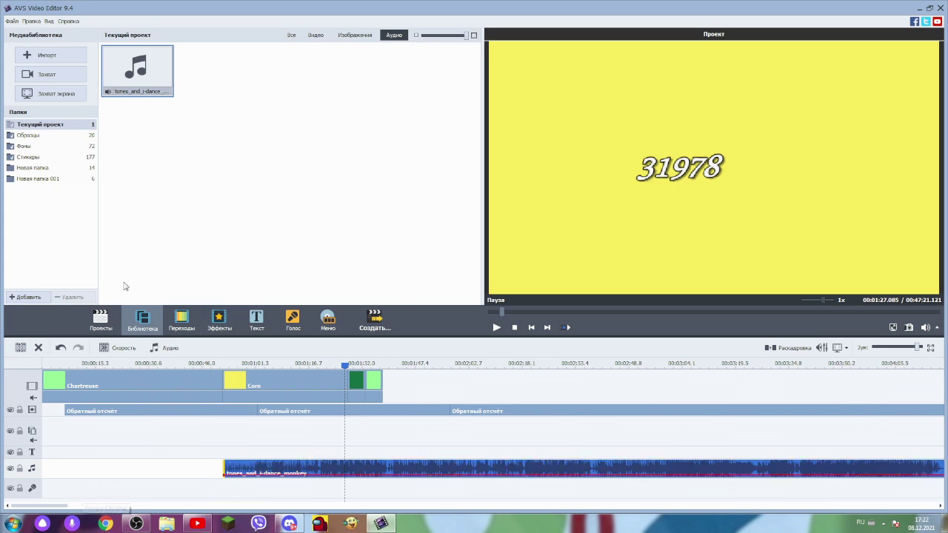
Step: Add the Таймер video effect at the start of the effects track, before the first countdown
click(229, 321)
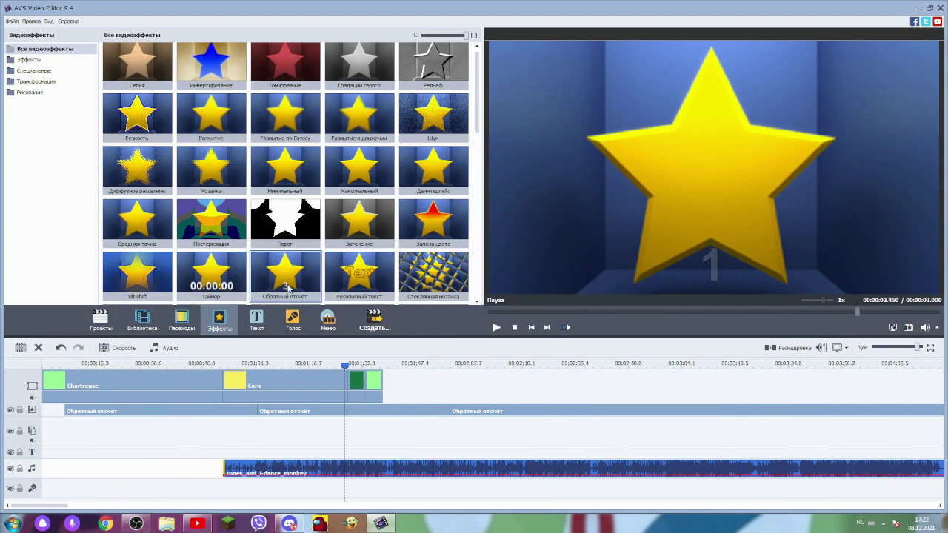
click(228, 286)
drag(228, 286, 129, 453)
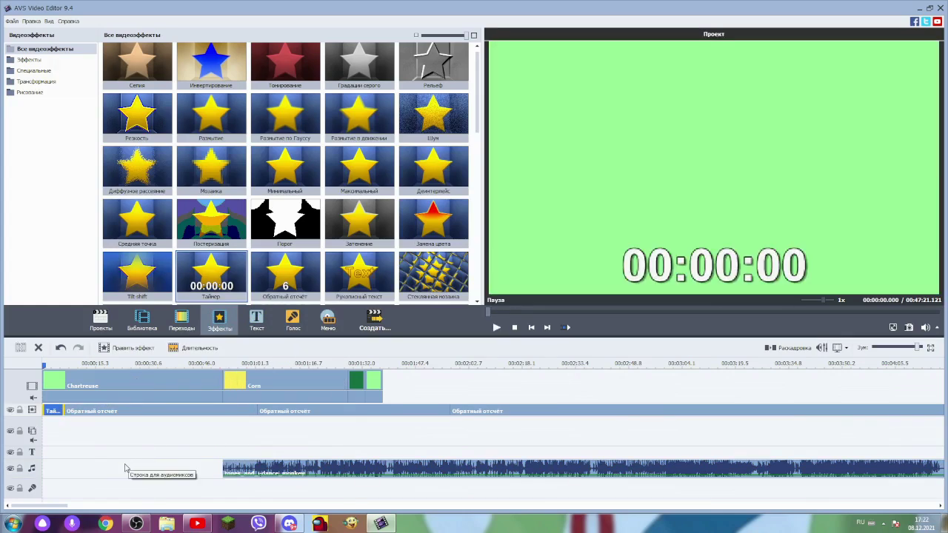
Step: Set the timer effect's time mask to Минуты:Секунды.Миллисекунды, apply it and play the result
click(126, 349)
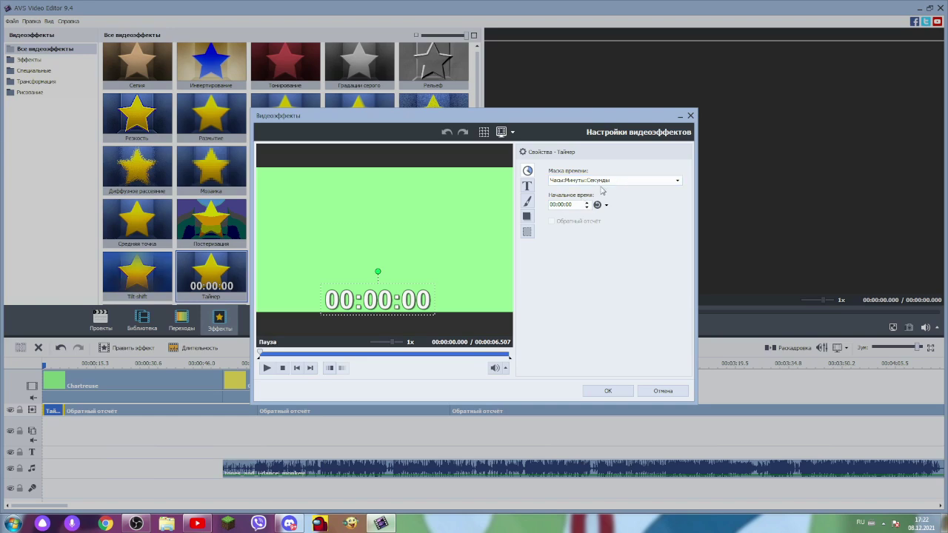
click(605, 182)
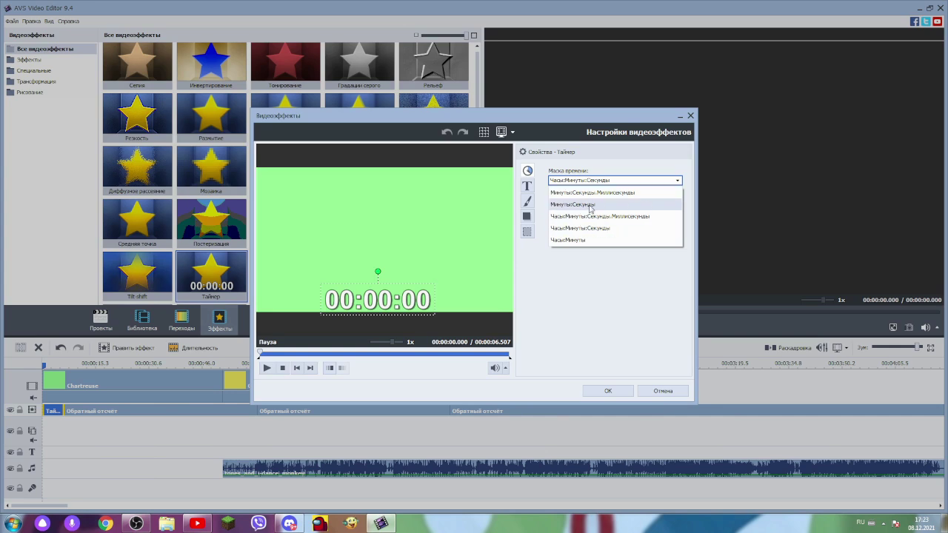
click(592, 193)
click(607, 391)
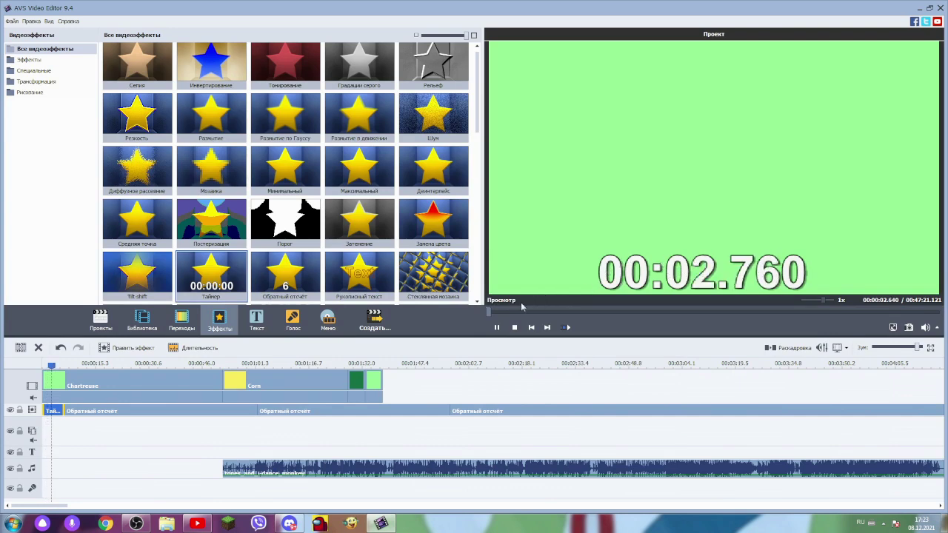
click(497, 327)
Step: Look through the timer effect's font and shadow settings and close them
click(128, 348)
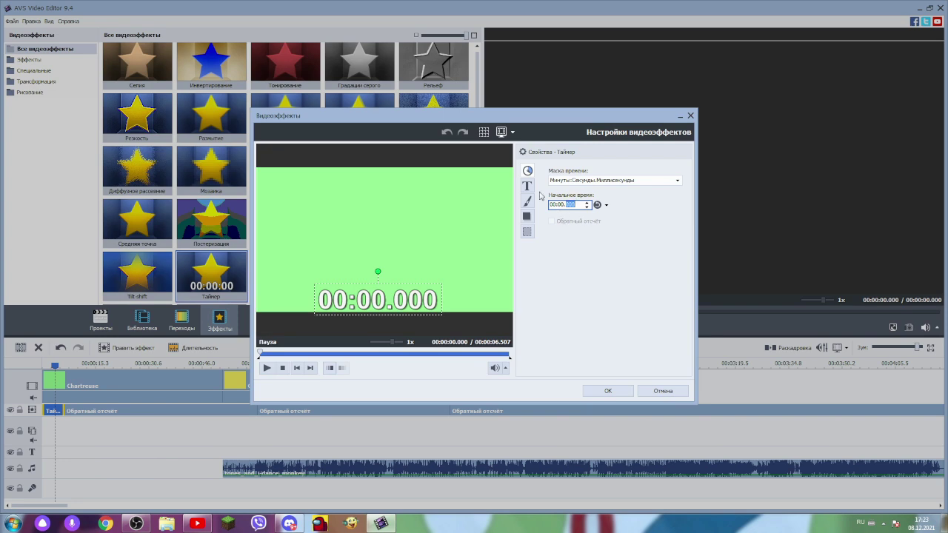
click(528, 186)
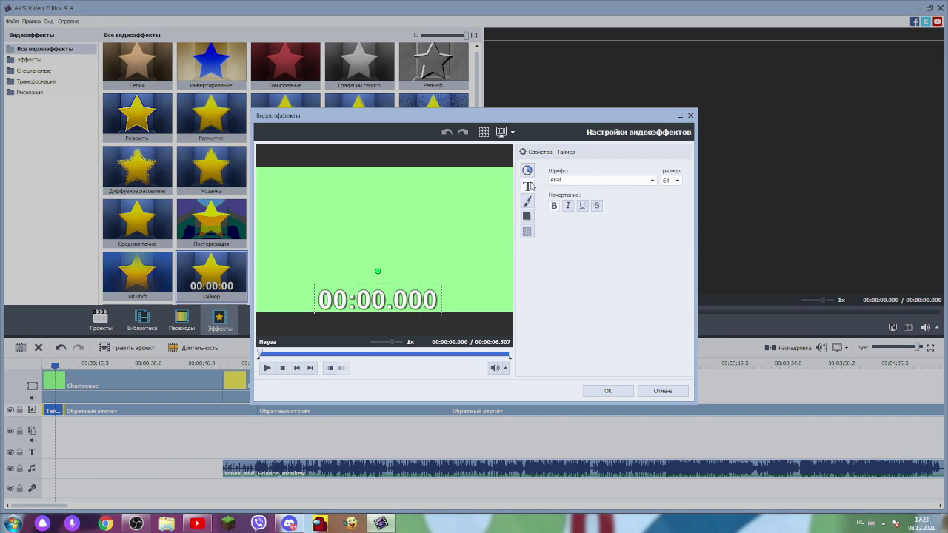
click(529, 230)
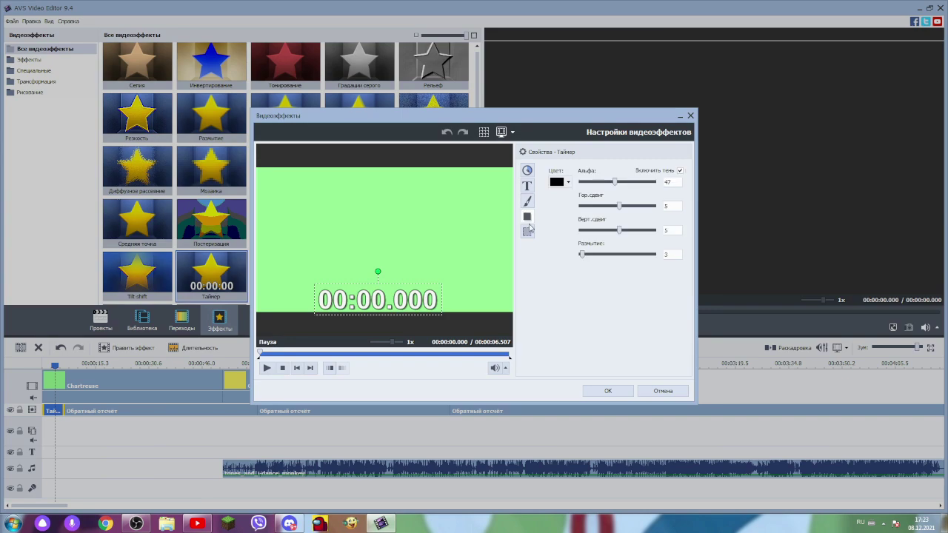
click(606, 390)
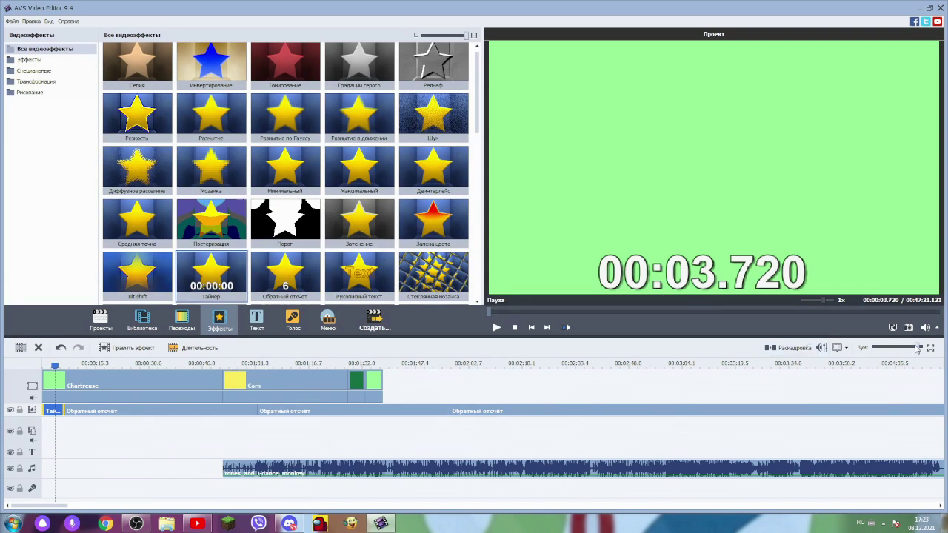
Step: Add an Обратный отсчёт effect after the last clip on the effects track and accept its settings counting from 10 to 0
drag(917, 352, 910, 351)
drag(355, 273, 296, 326)
drag(902, 347, 874, 347)
drag(271, 300, 700, 437)
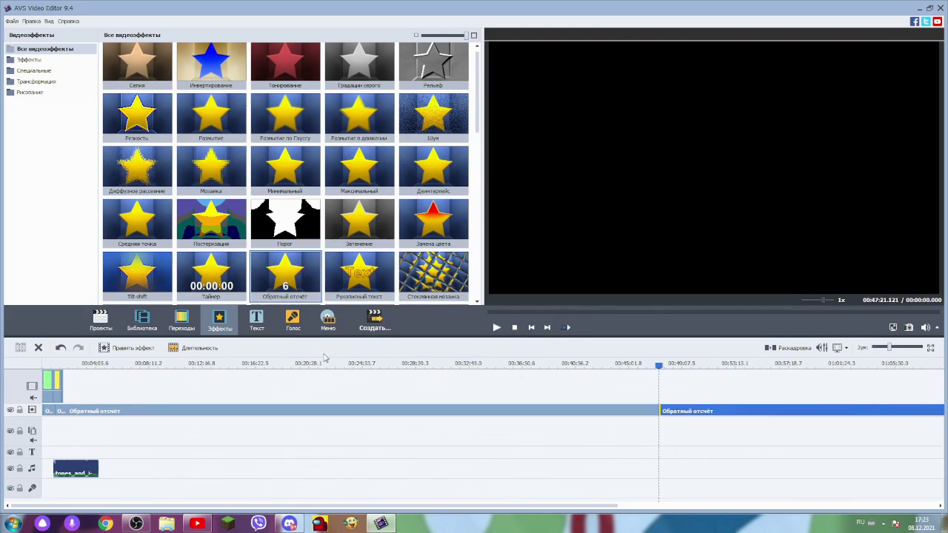
click(130, 348)
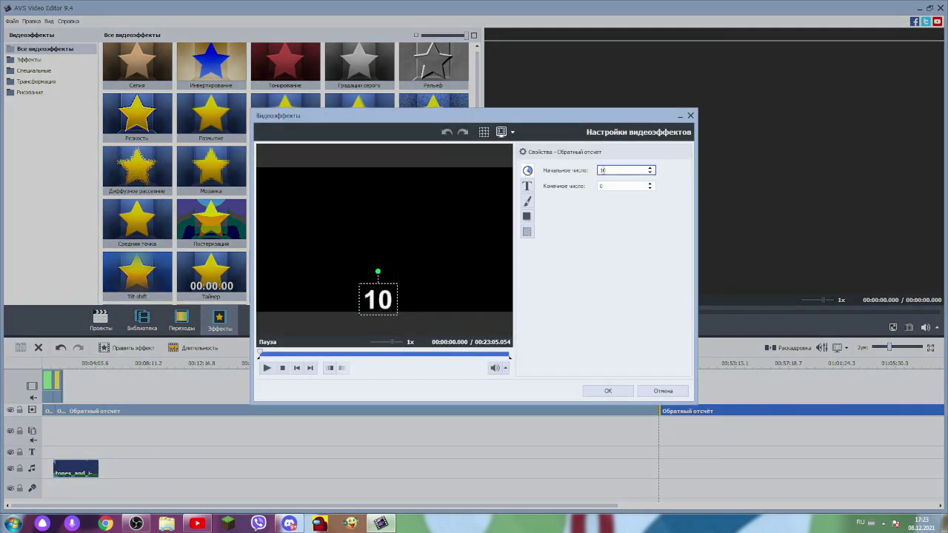
click(607, 391)
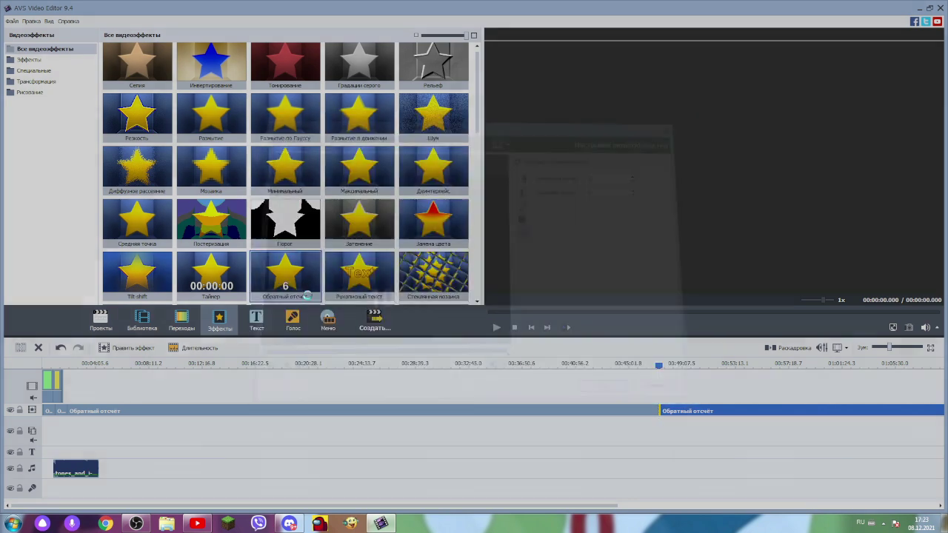
Step: Replace the last countdown effect with the Рукописный текст effect and inspect its font size and outline colour choices
drag(359, 274, 618, 412)
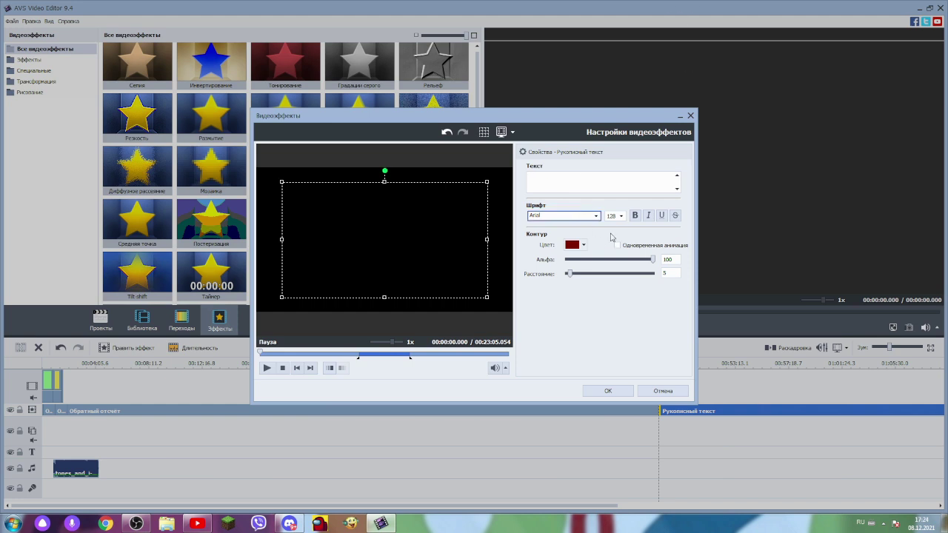
click(621, 216)
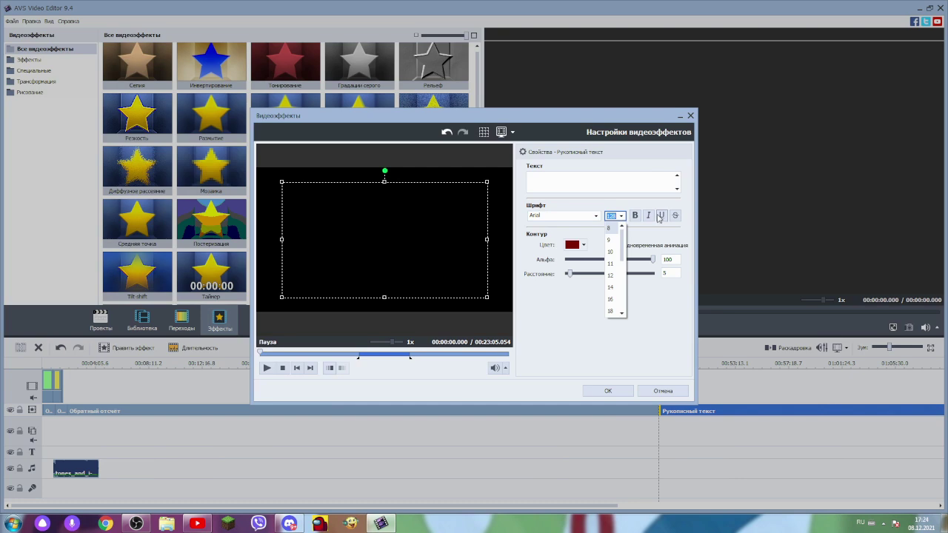
click(572, 247)
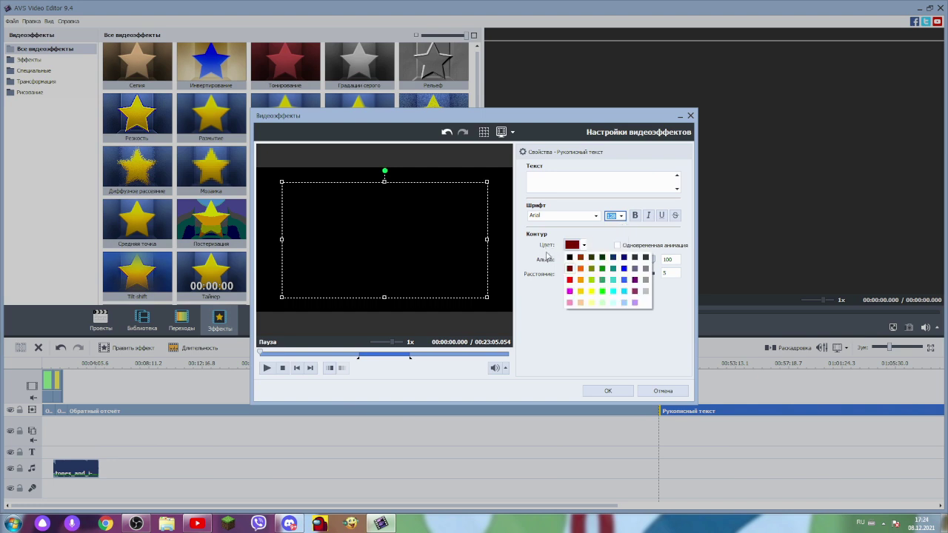
click(547, 253)
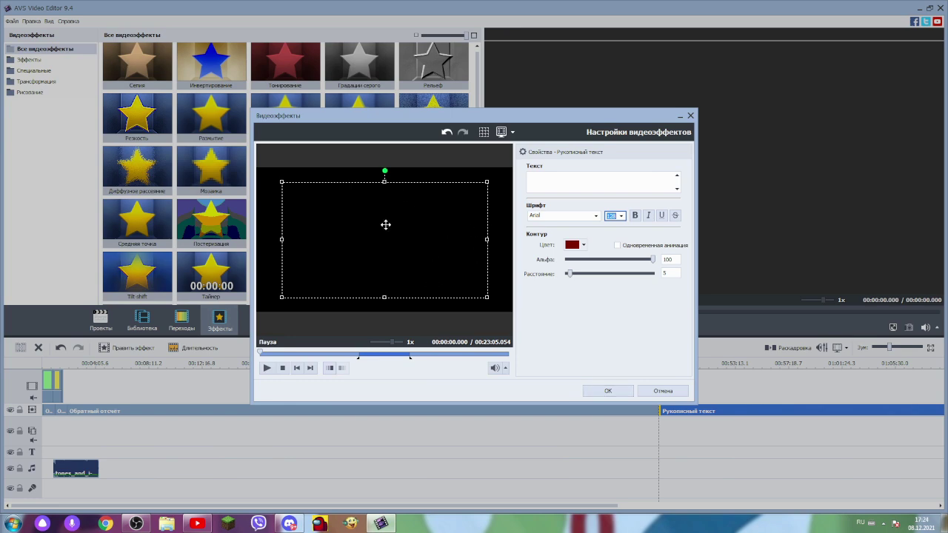
Step: Shift the handwritten text's frame slightly within the picture, apply the settings and skim through the result
mouse_move(360, 227)
mouse_down()
mouse_move(336, 212)
mouse_move(370, 227)
mouse_up()
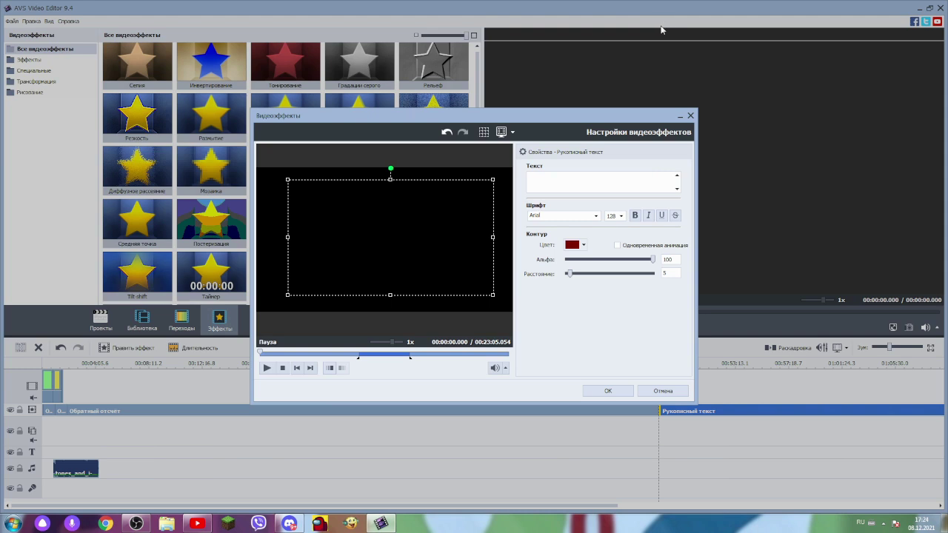
drag(440, 182, 420, 211)
click(597, 390)
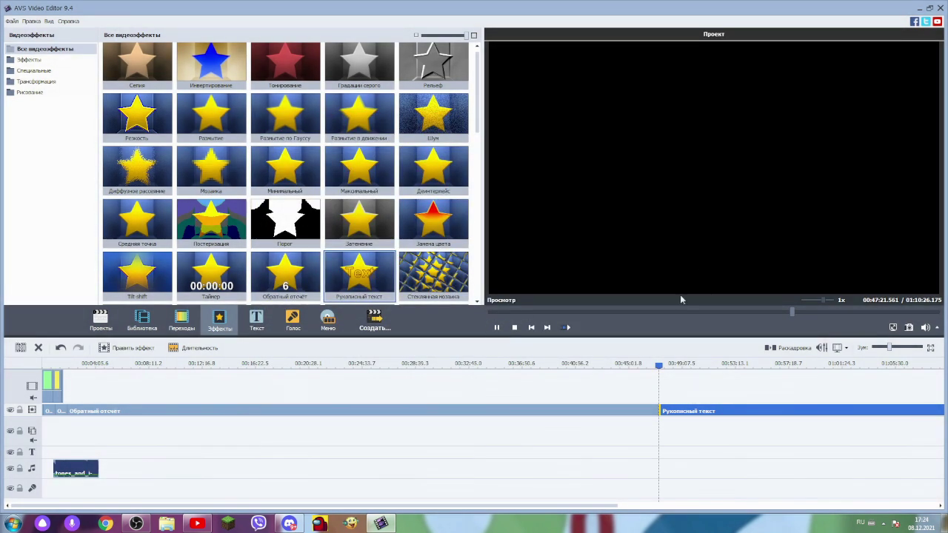
click(823, 311)
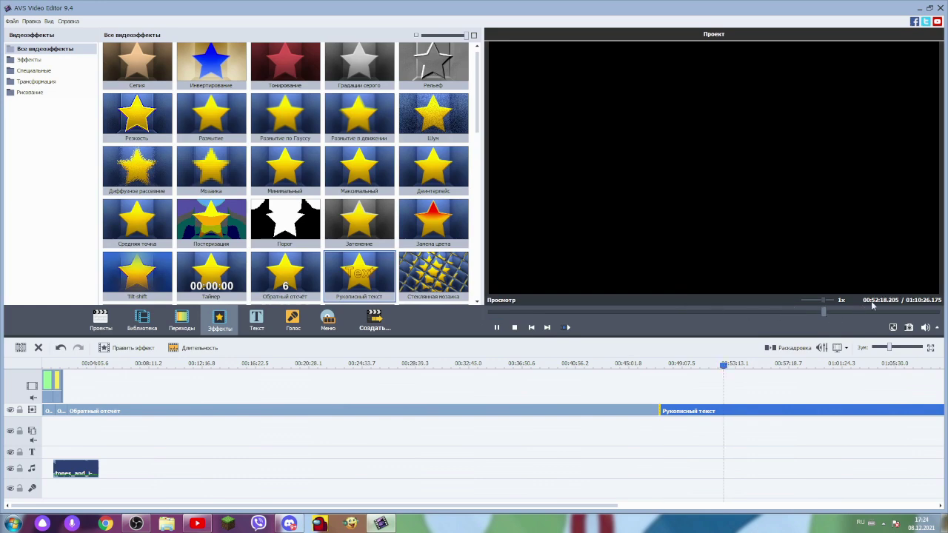
click(872, 310)
click(885, 312)
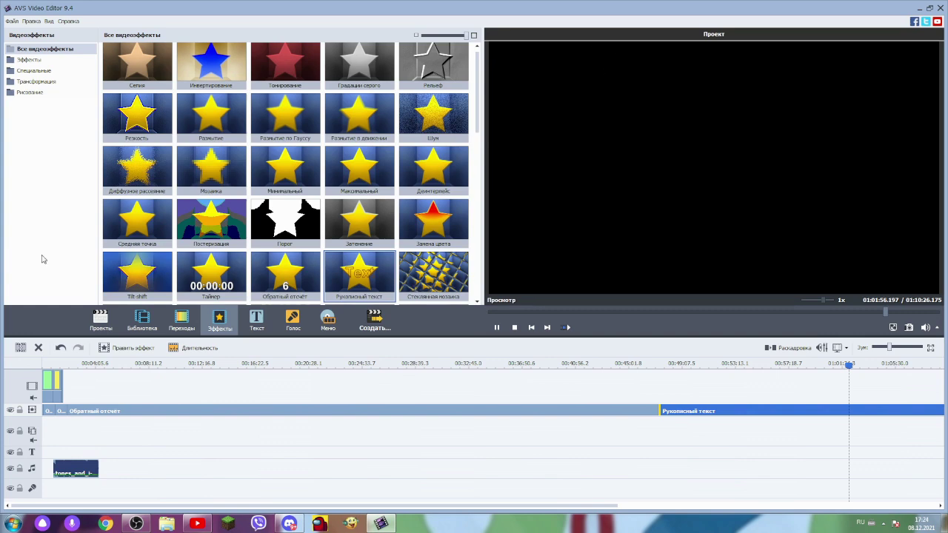
Step: Set the handwritten text effect's font size to 20, apply it and play the result
click(126, 347)
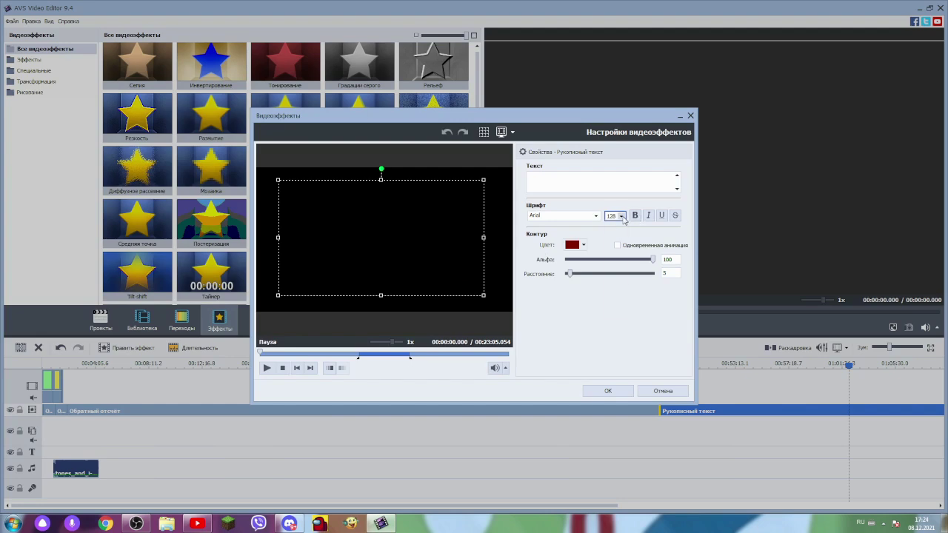
click(612, 215)
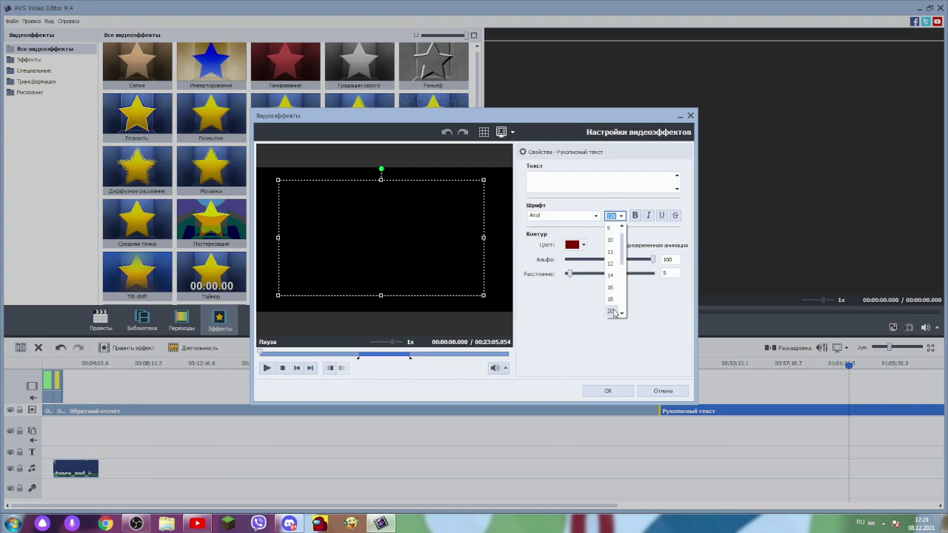
click(612, 311)
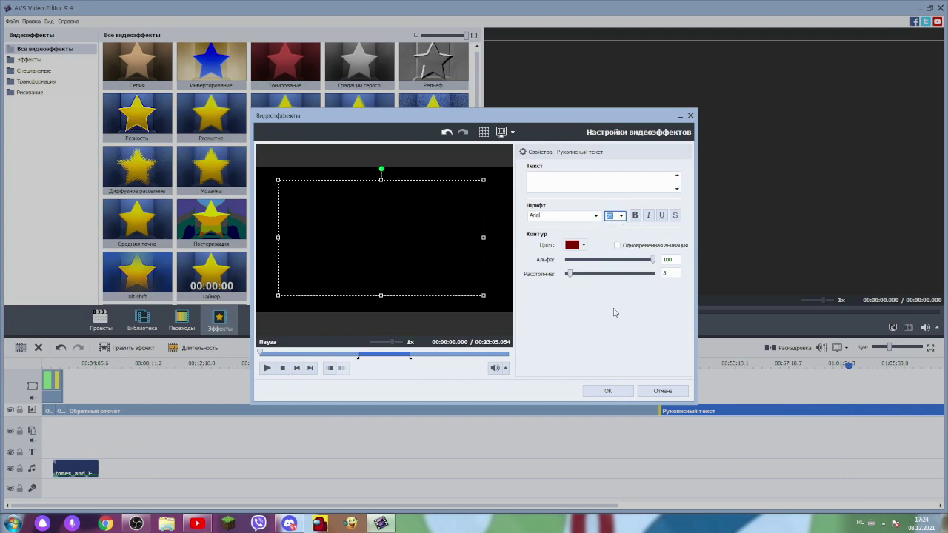
click(586, 394)
click(497, 328)
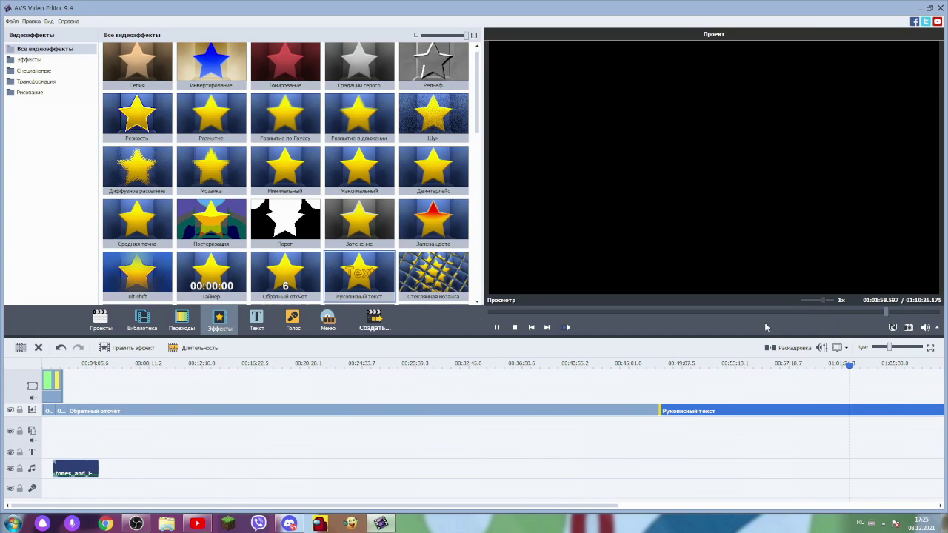
click(497, 327)
Step: Change the handwritten text effect's outline colour to green, apply it and play the result
click(127, 348)
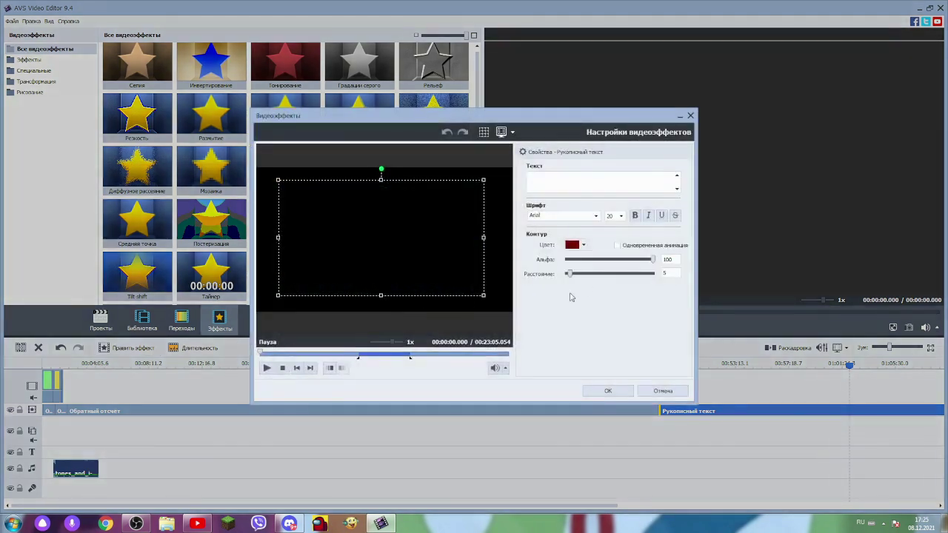
click(584, 245)
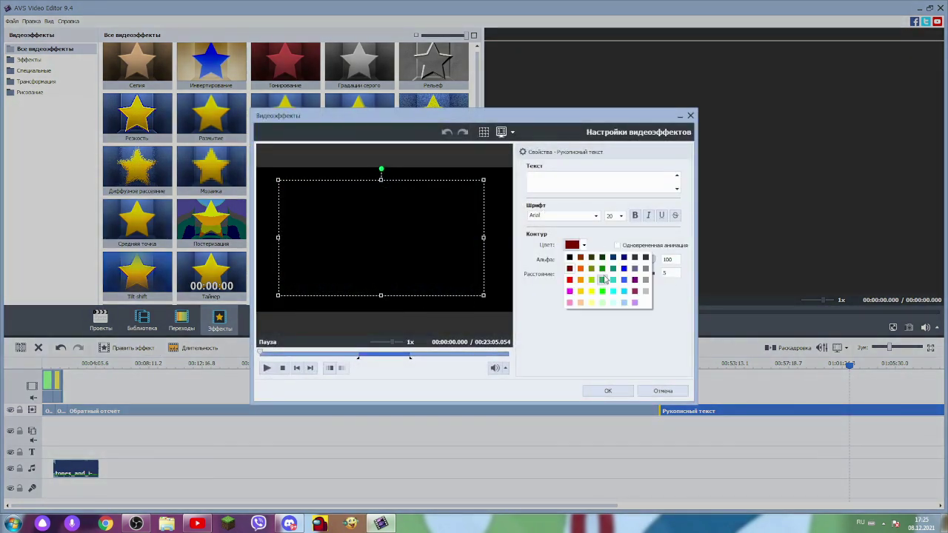
click(602, 280)
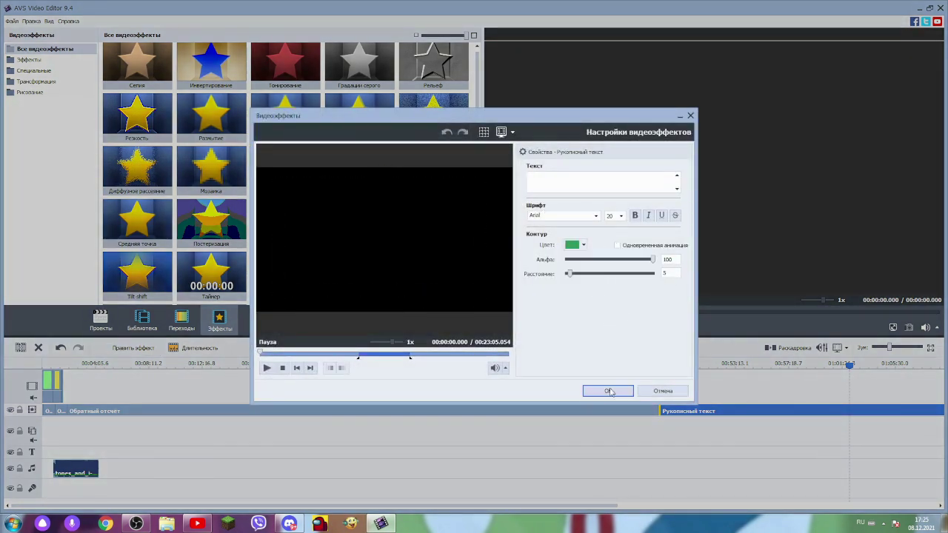
click(608, 390)
click(497, 327)
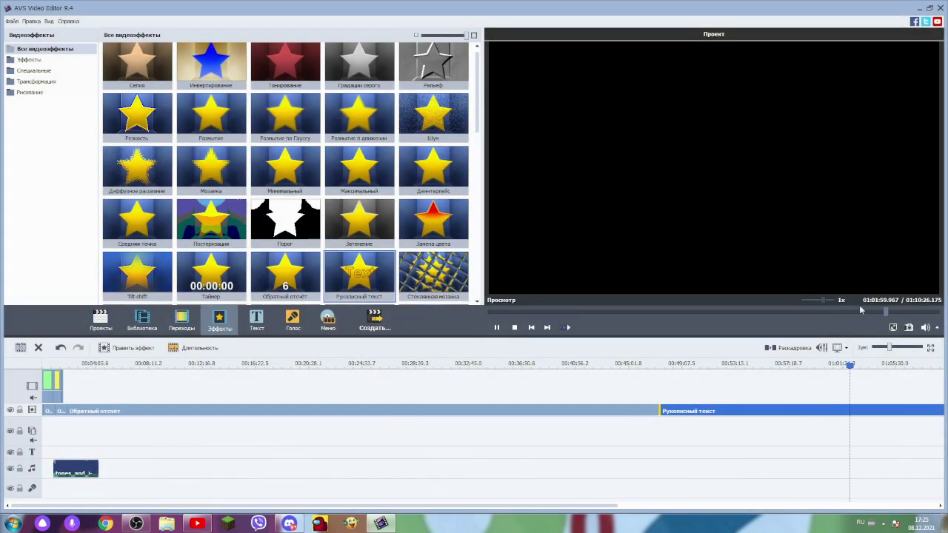
click(497, 328)
Step: Shorten the Рукописный текст effect to about 2 minutes and skim the project through to that section
drag(887, 348, 881, 348)
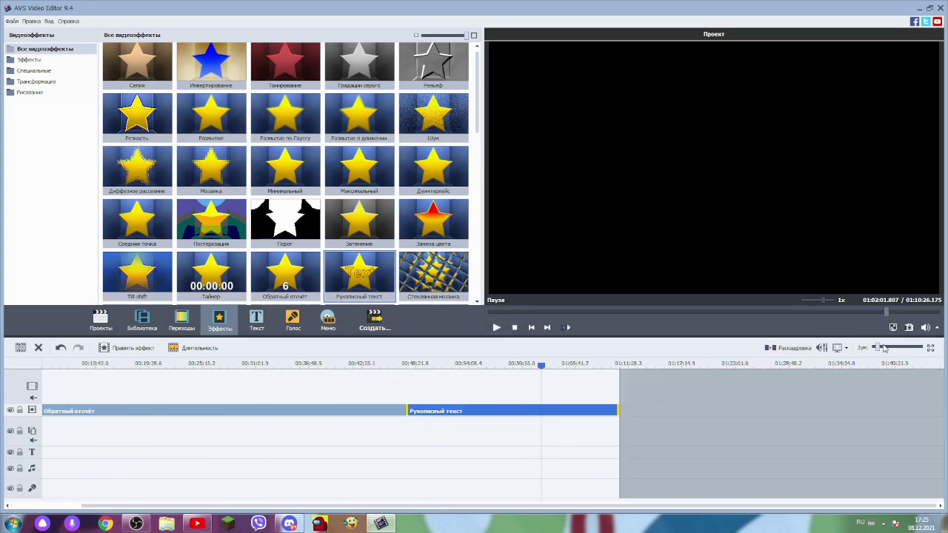
drag(617, 411, 423, 411)
click(495, 327)
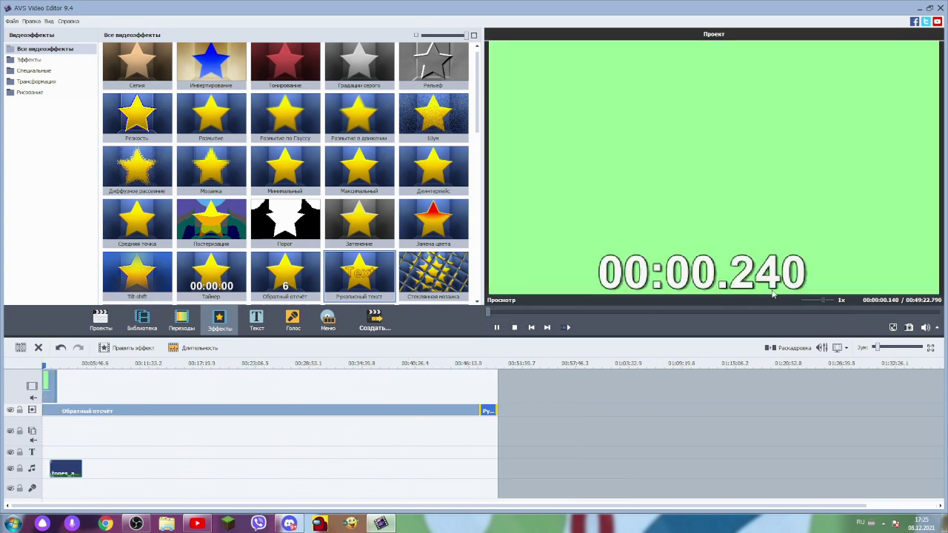
click(704, 310)
click(797, 309)
click(857, 311)
click(900, 311)
click(931, 311)
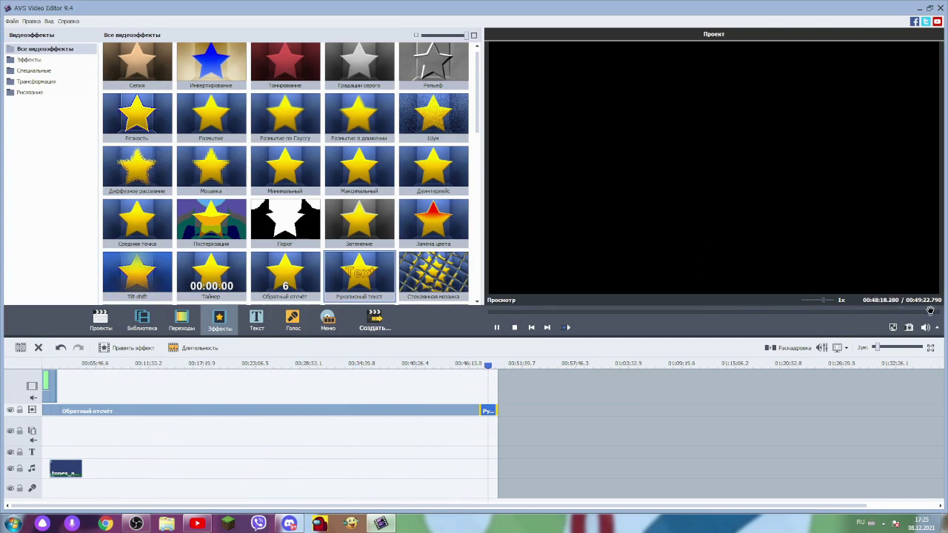
click(496, 327)
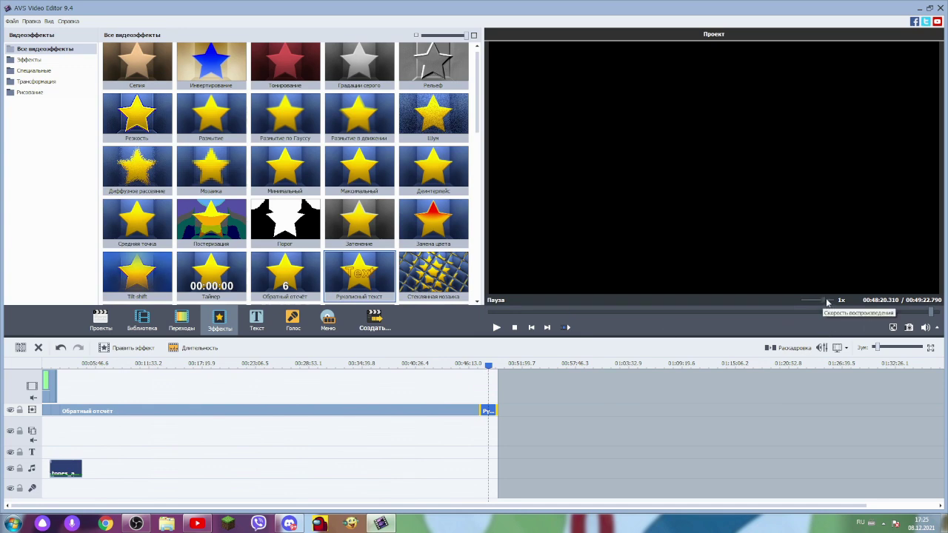
Step: Set the preview playback speed to 16x and play the long countdown section
drag(825, 304, 834, 304)
click(496, 327)
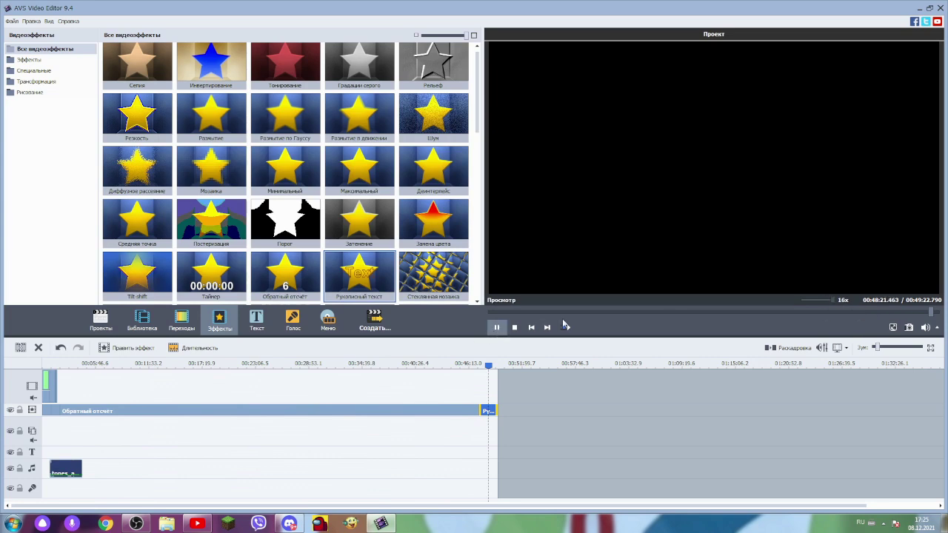
click(615, 310)
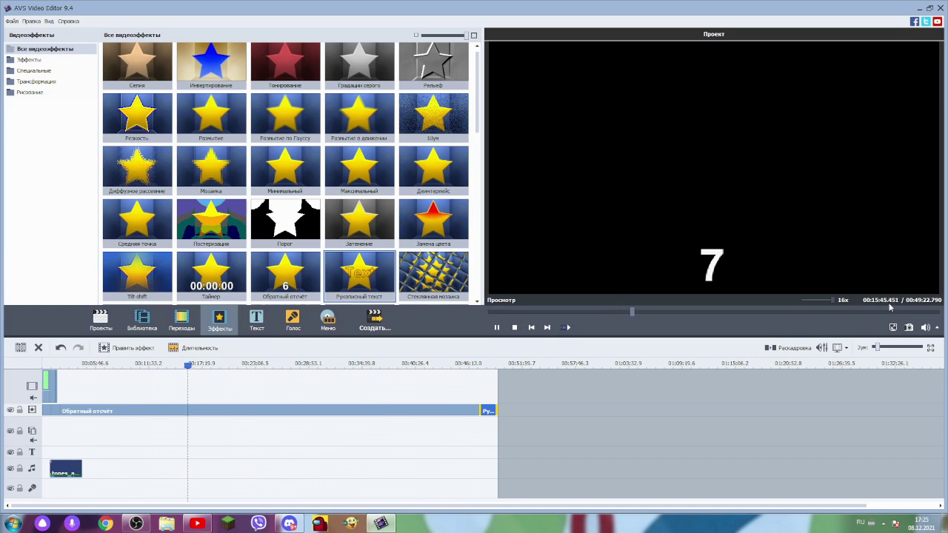
click(531, 326)
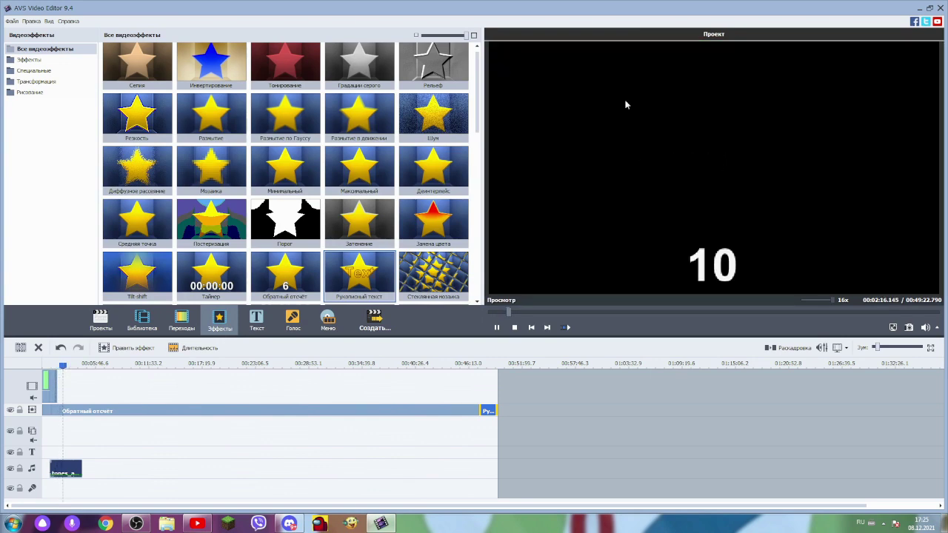
Step: Pause the playback, view the preview in full screen and return to the editor
click(492, 330)
click(892, 326)
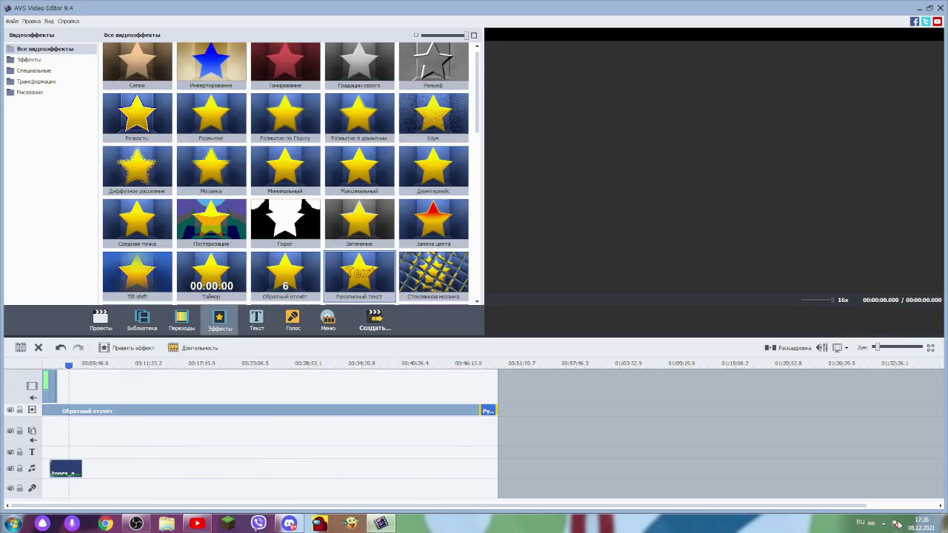
click(897, 525)
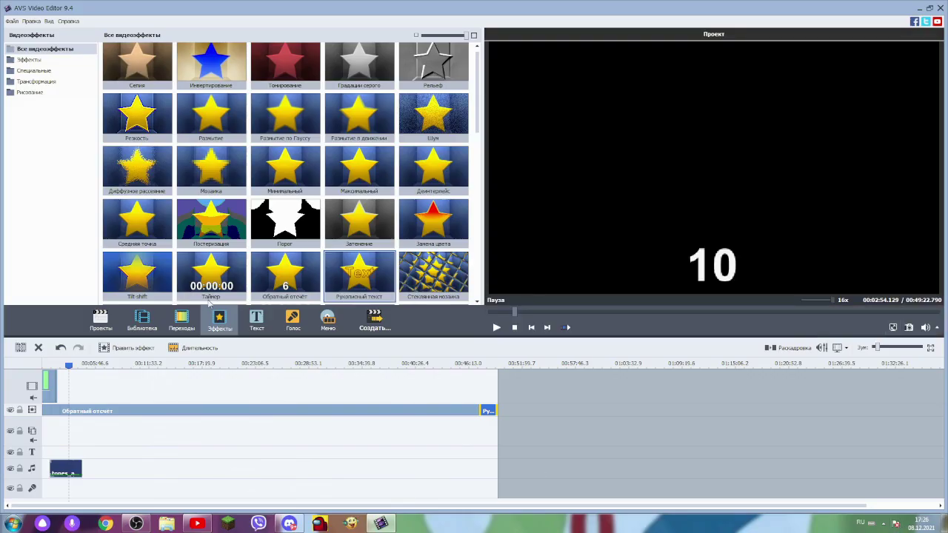
Step: Replace the long countdown effect on the timeline with Таймер, and switch it back to Обратный отсчёт
drag(210, 285, 107, 410)
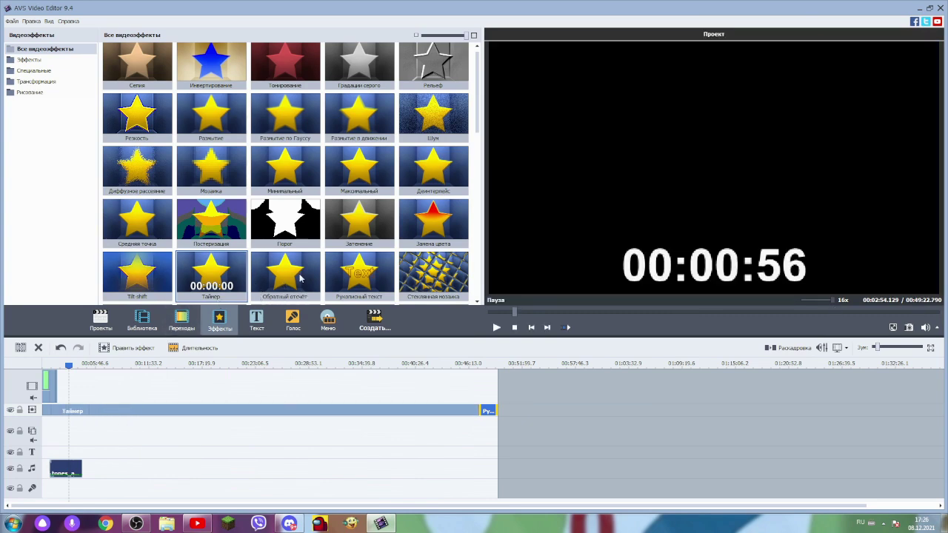
drag(300, 278, 257, 412)
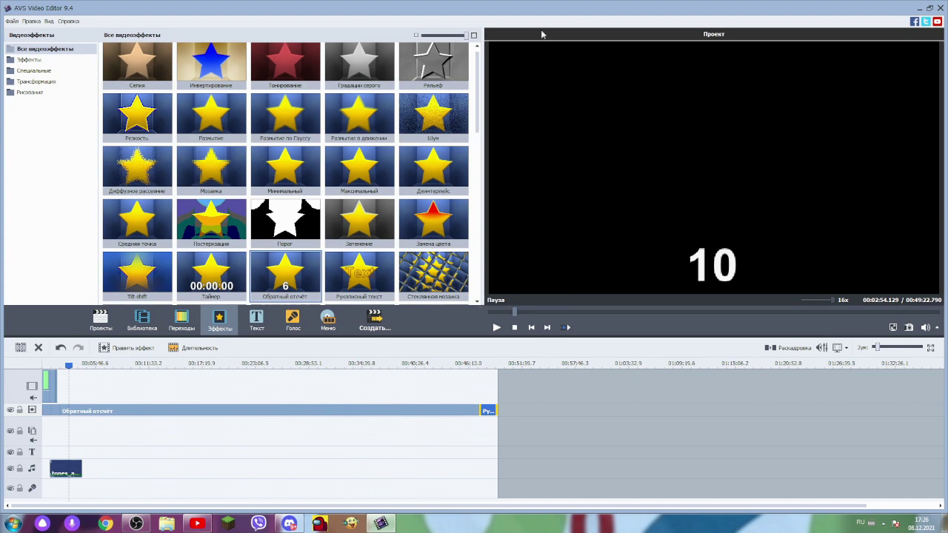
click(125, 347)
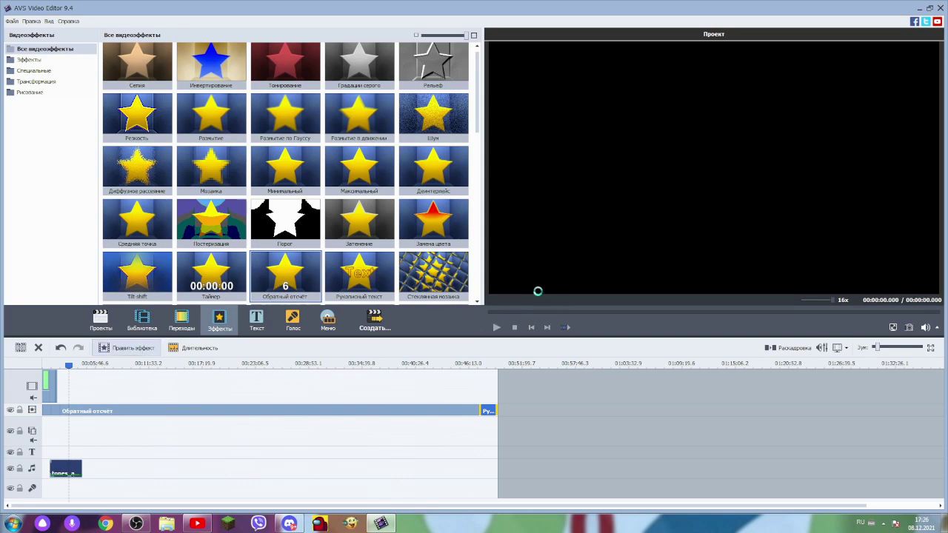
text(234324нннн)
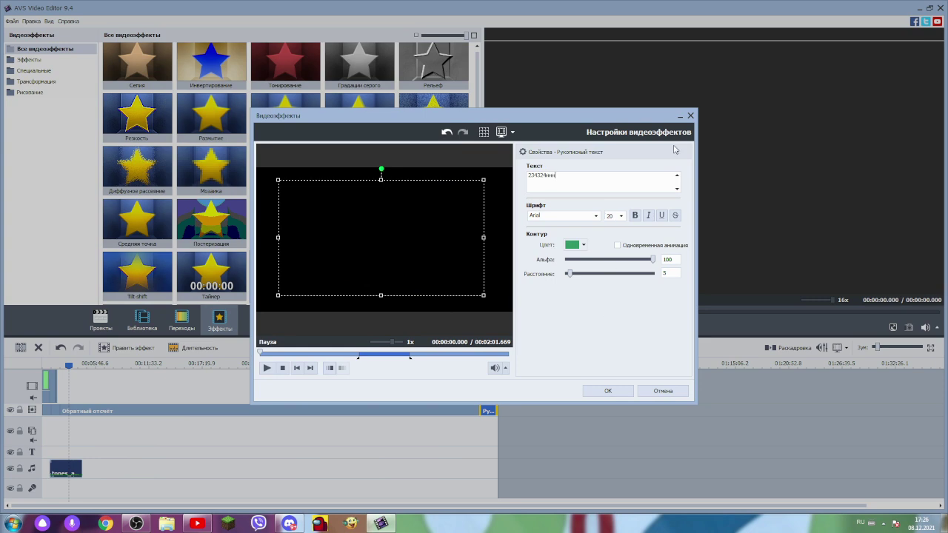
click(690, 116)
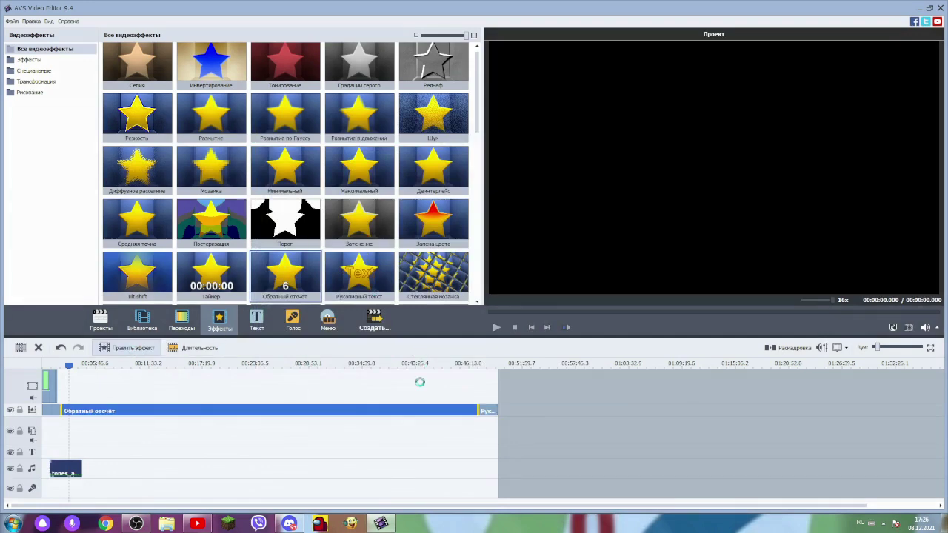
Step: Set the long countdown effect's start number to 4545, apply it and play the result
double_click(422, 411)
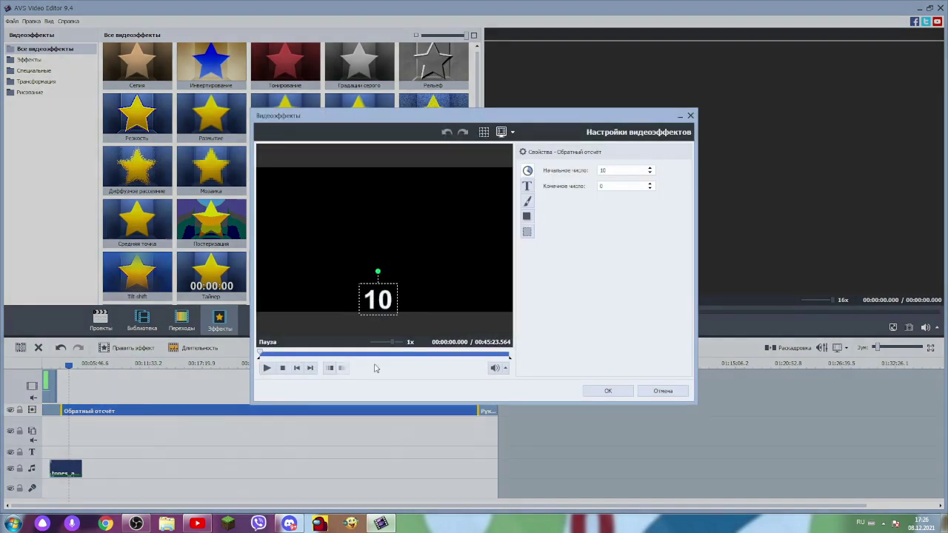
text(4545)
click(616, 185)
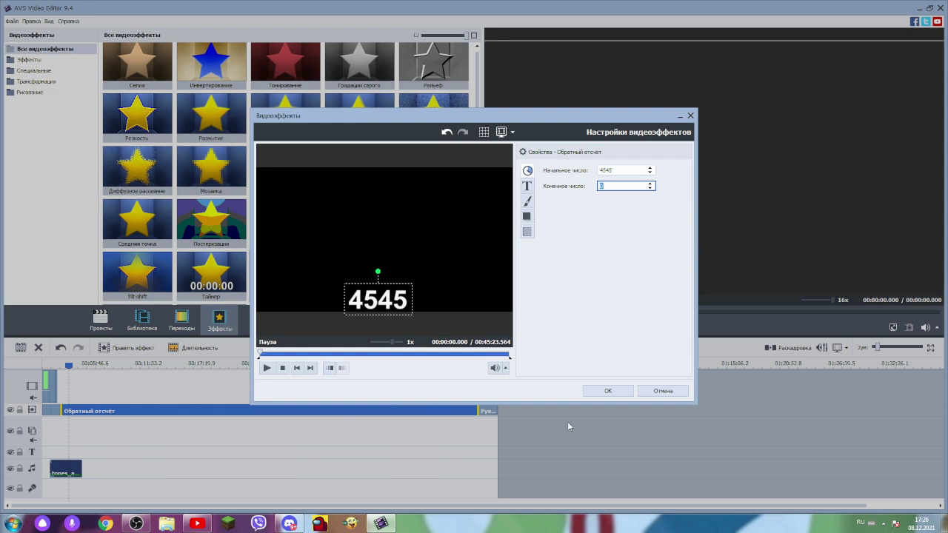
click(607, 391)
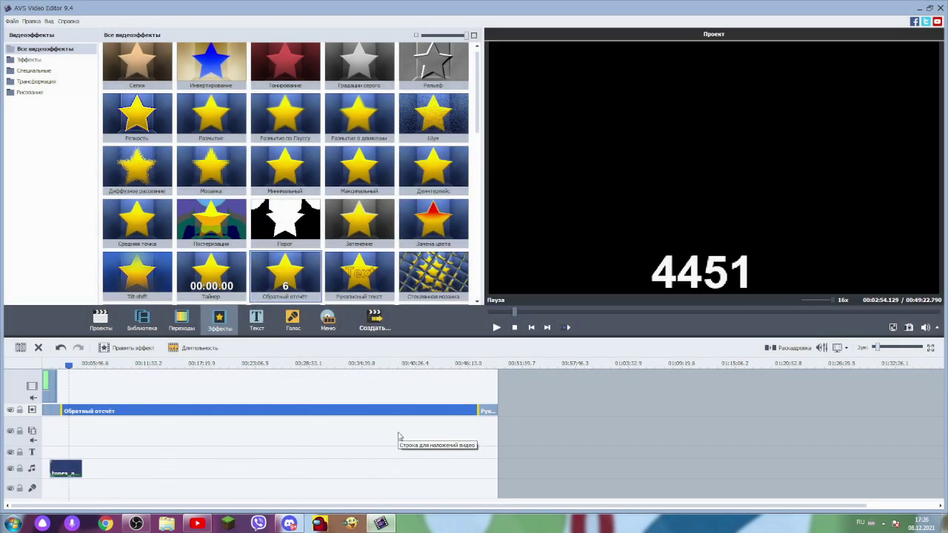
click(496, 328)
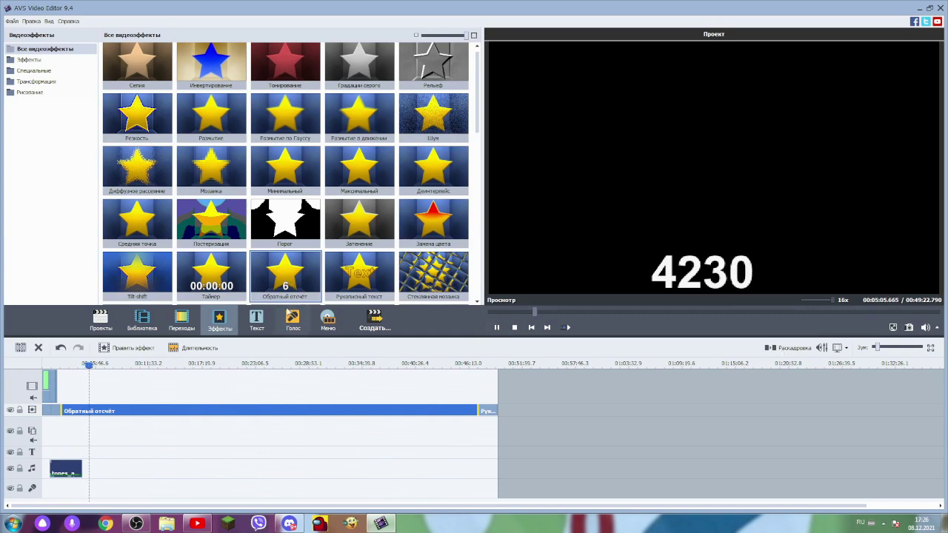
Step: Record a short voice clip over the playing countdown and move it to start at about 5:27 on the timeline
click(292, 319)
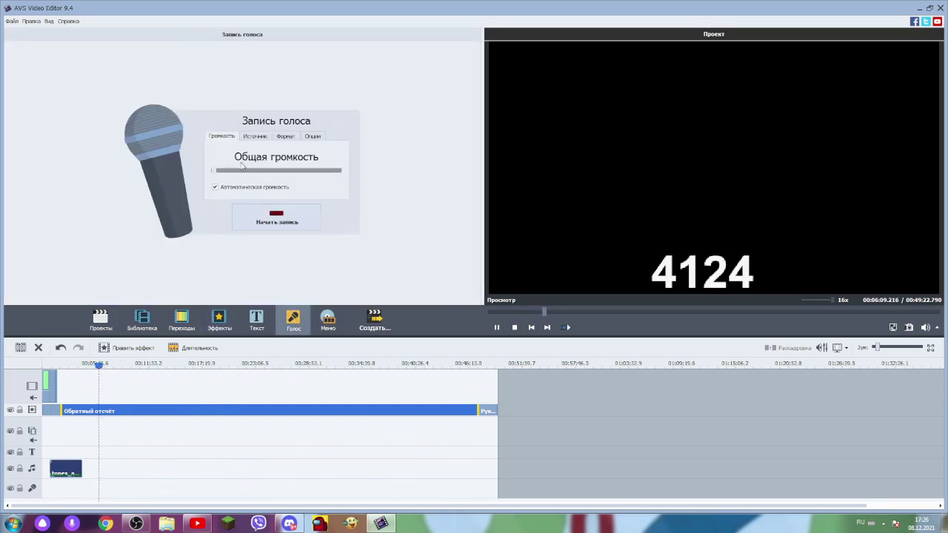
click(270, 226)
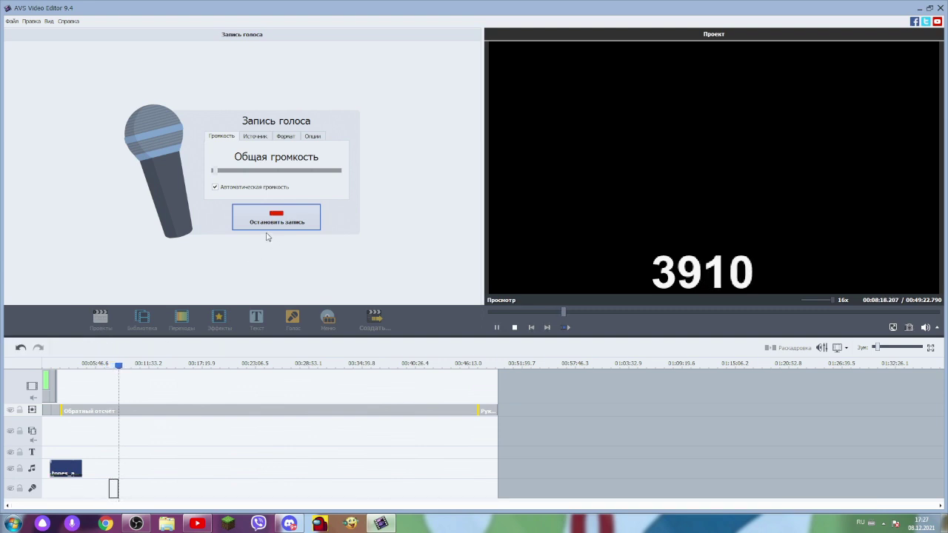
click(266, 220)
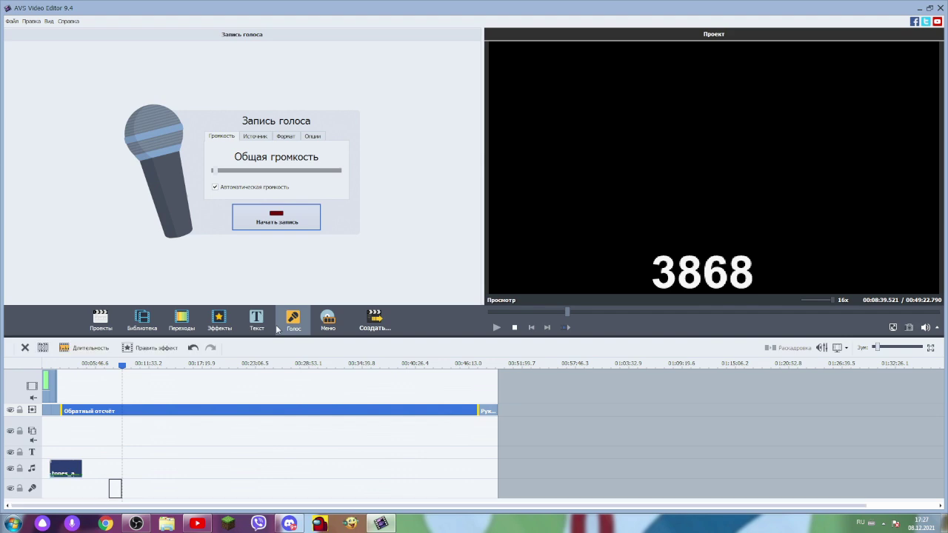
click(111, 483)
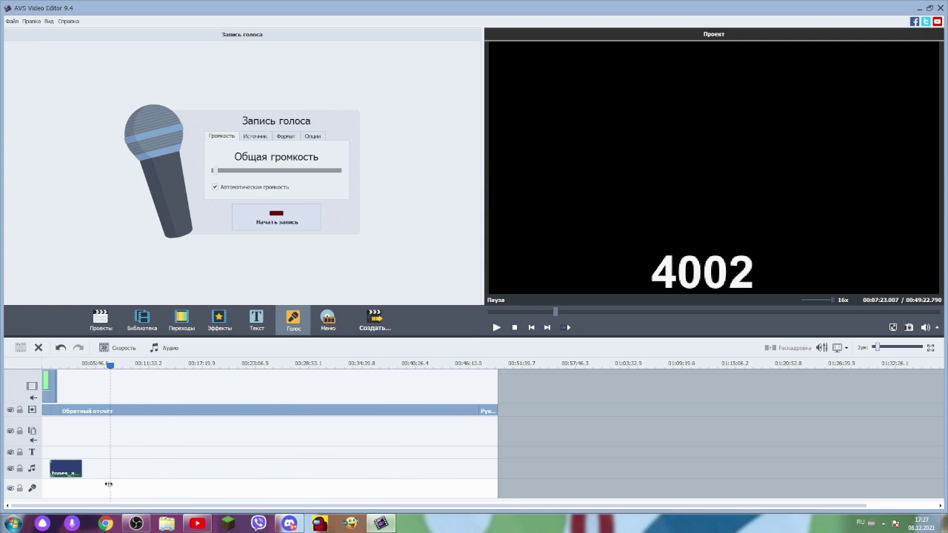
click(103, 487)
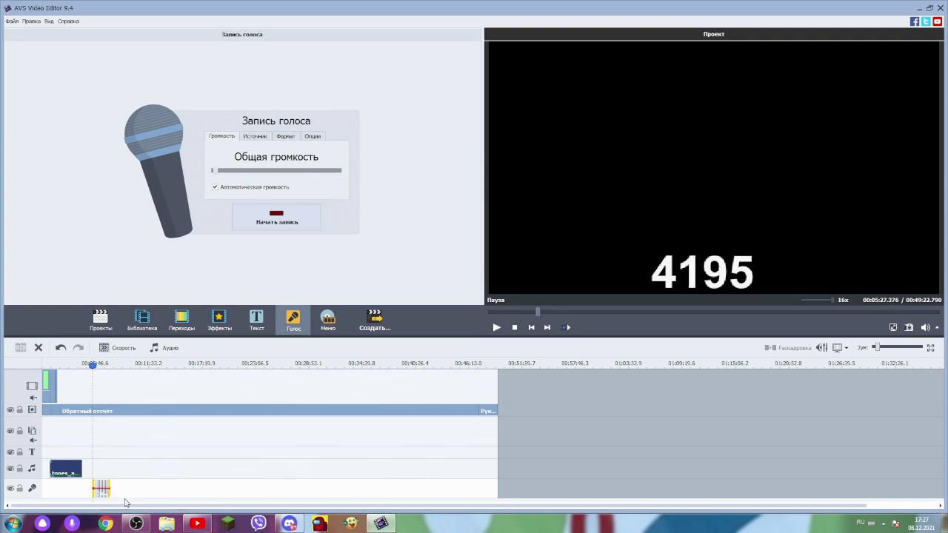
Step: Play back the section with the recorded voice clip and delete the clip from the voice track
click(497, 328)
click(559, 312)
click(553, 311)
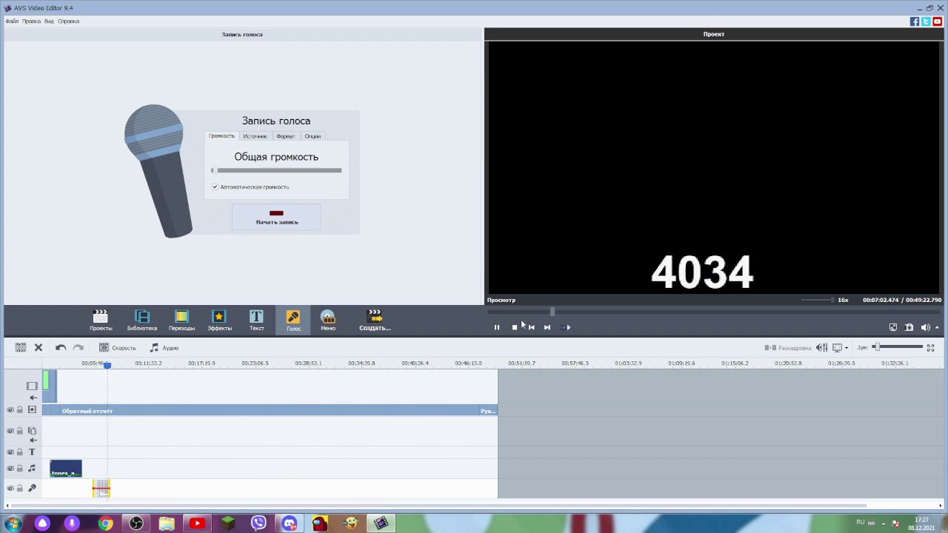
click(497, 326)
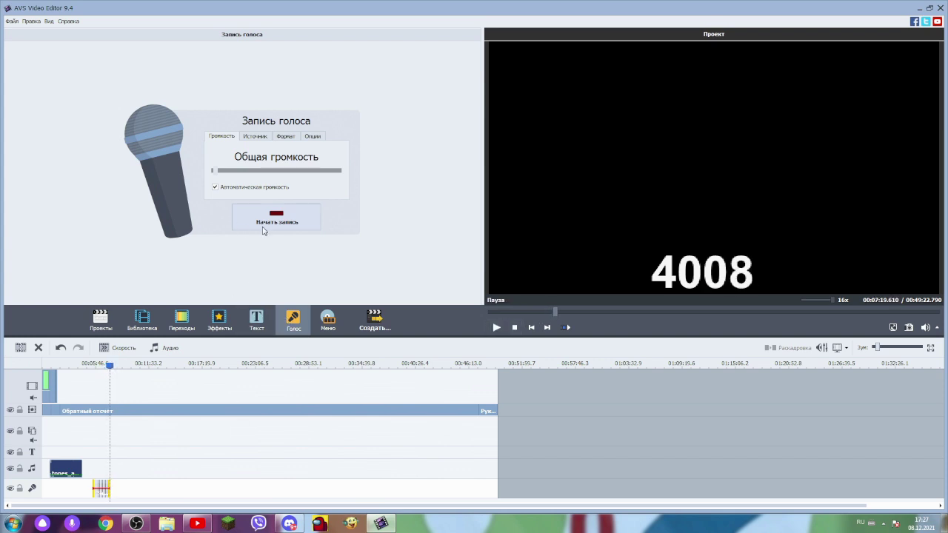
right_click(99, 484)
click(111, 480)
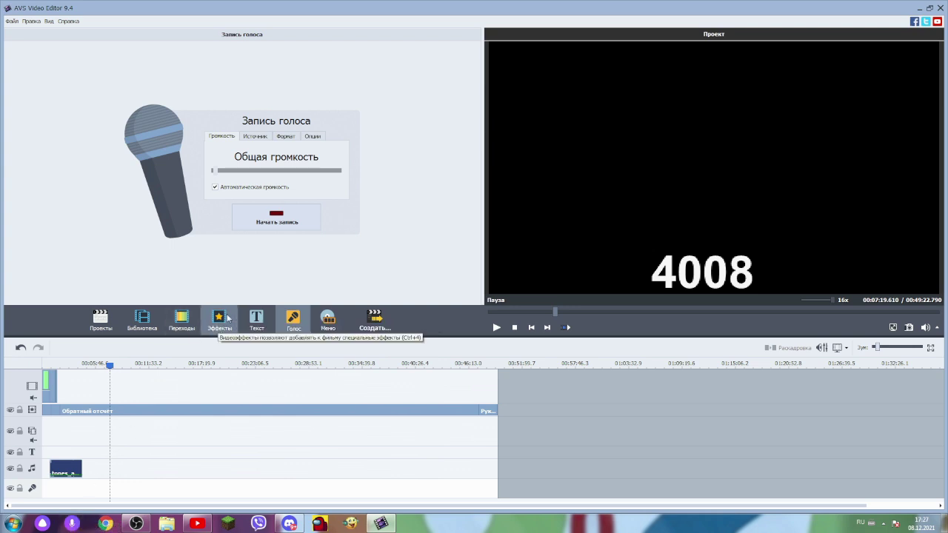
Step: Start exporting the project as a video file and choose the MP4 profile Видео для YouTube - HD
click(387, 326)
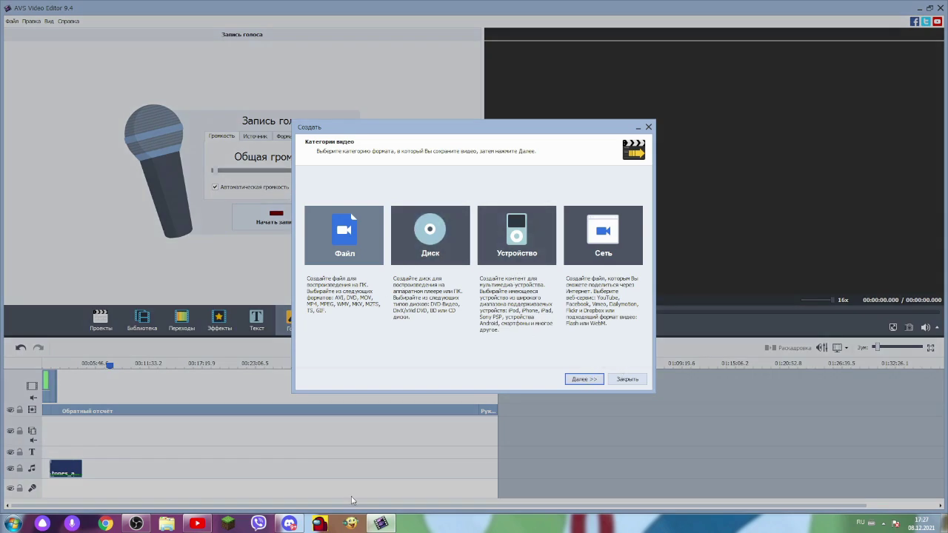
click(638, 127)
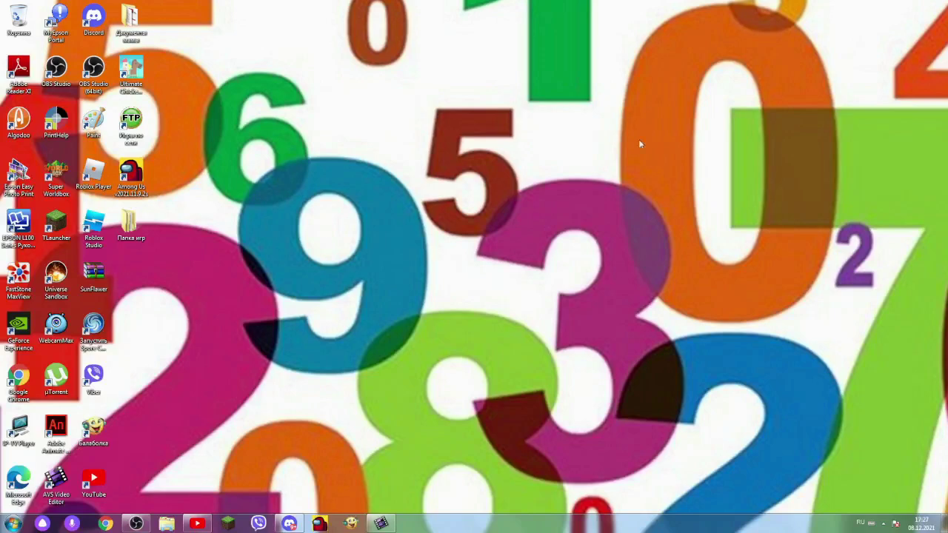
click(381, 524)
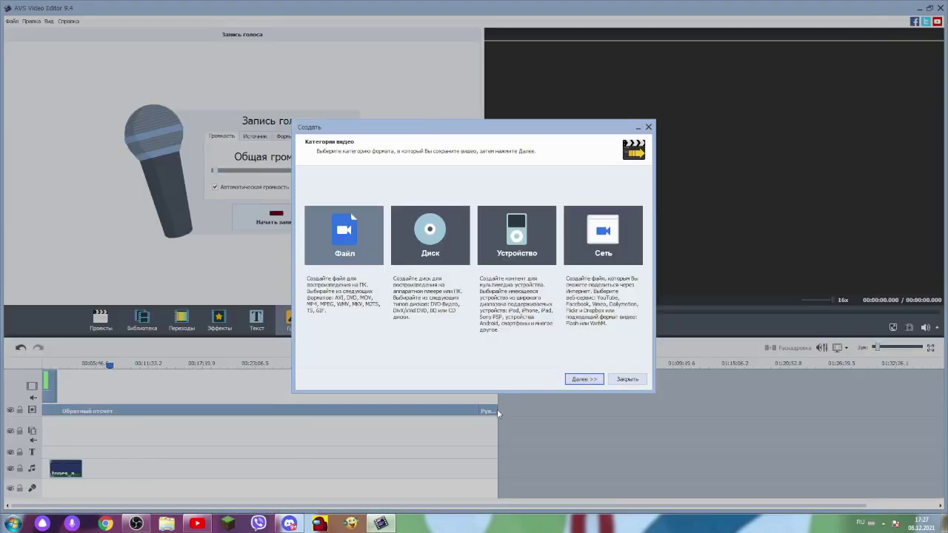
mouse_move(375, 524)
click(583, 379)
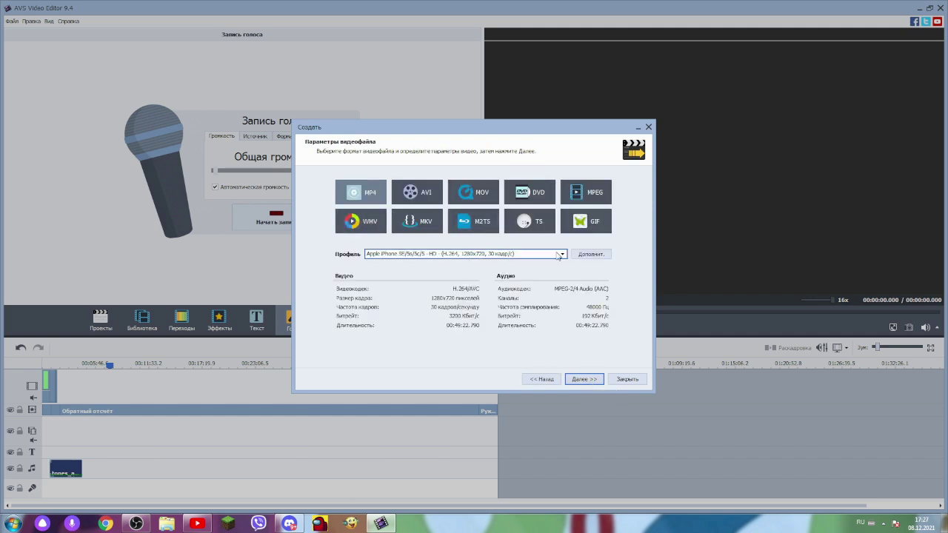
click(561, 254)
scroll(466, 297, down, 10)
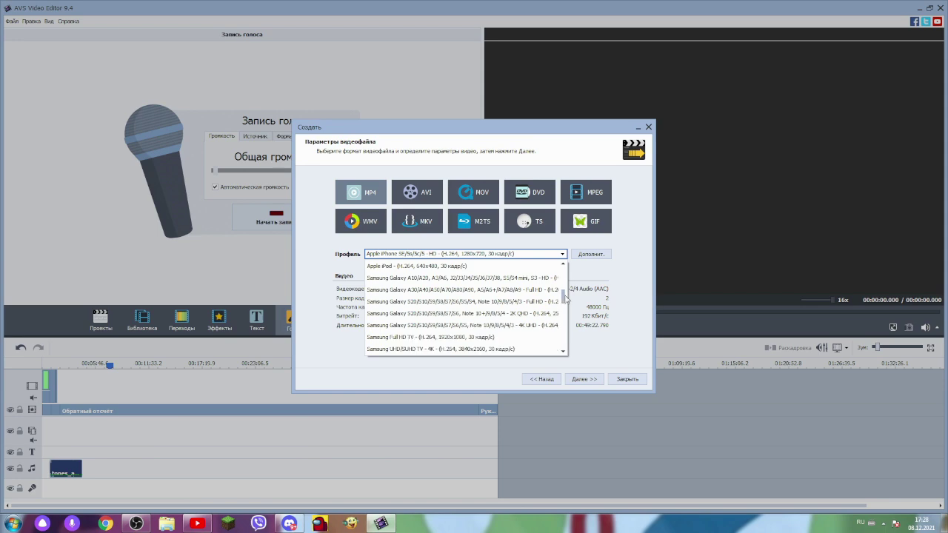
click(465, 292)
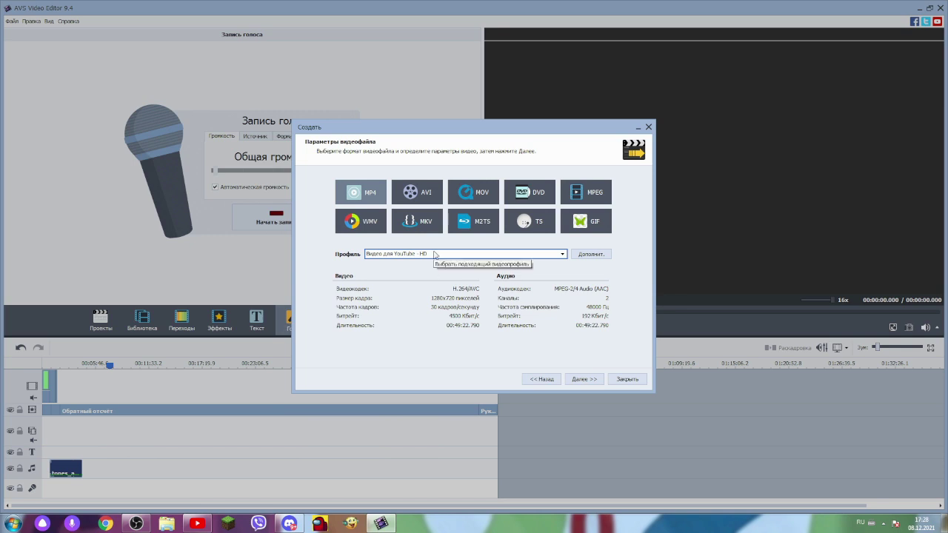
Step: Try the MOV and DVD output formats, choose WMV and continue to the output settings
click(478, 192)
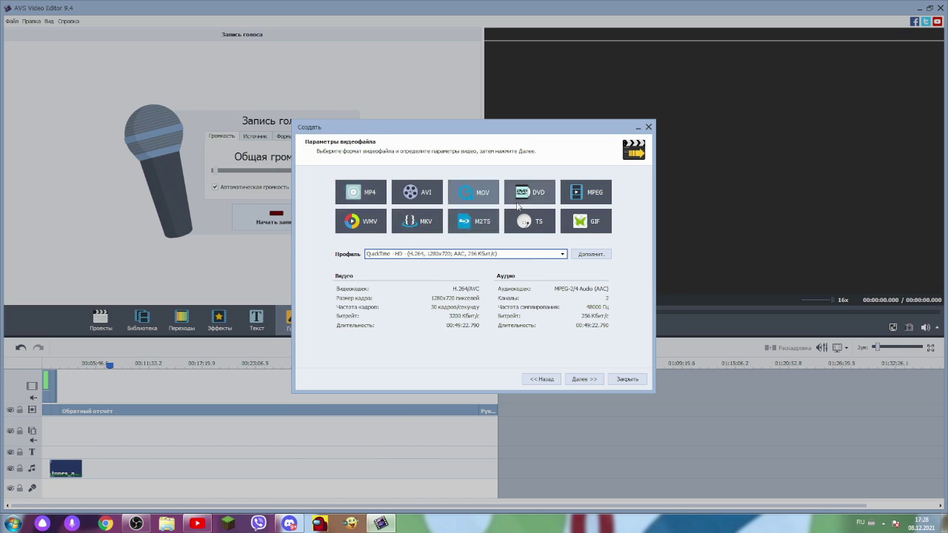
click(536, 192)
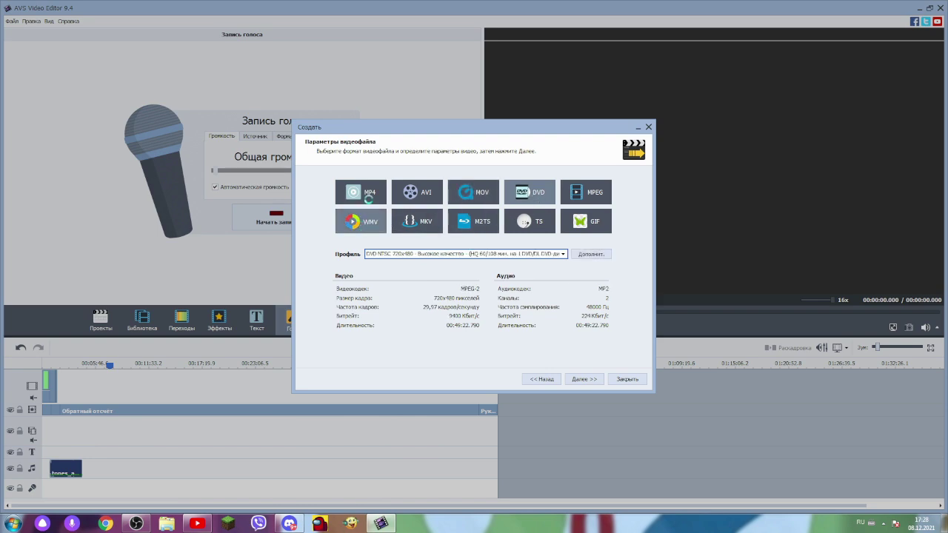
click(374, 217)
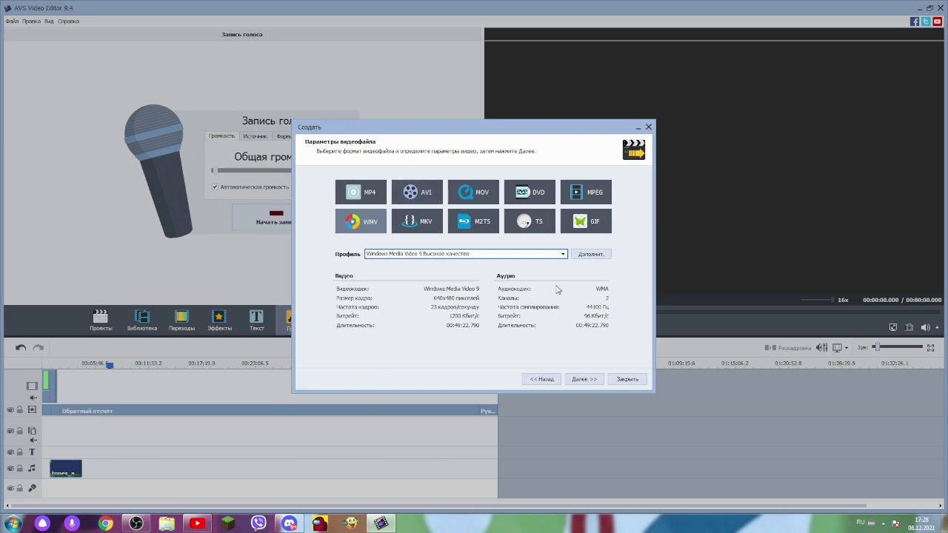
click(583, 380)
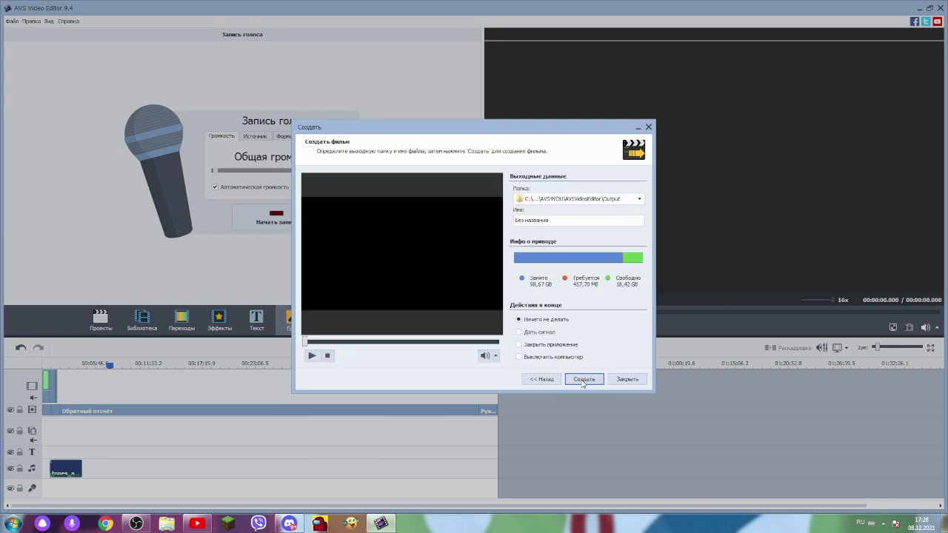
Step: Set the export's output folder to Мои видеозаписи
click(554, 202)
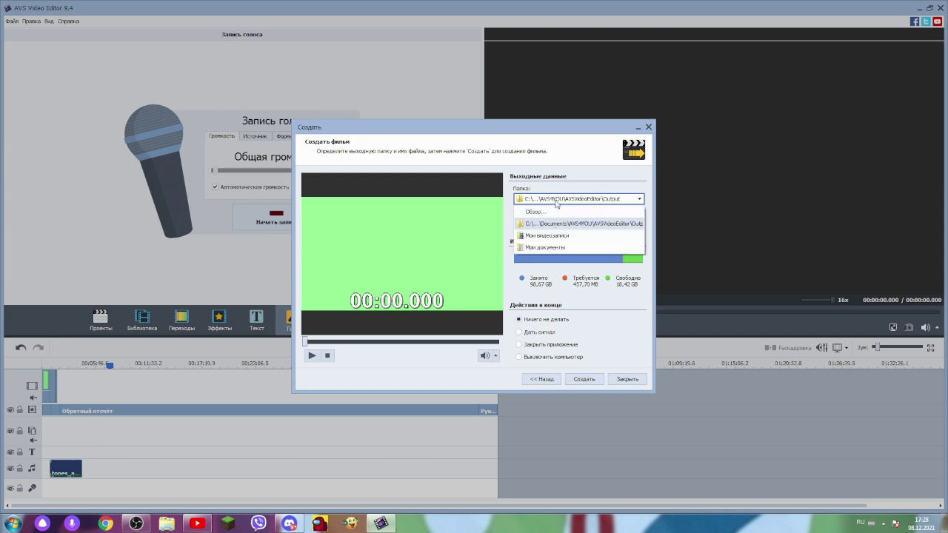
click(548, 236)
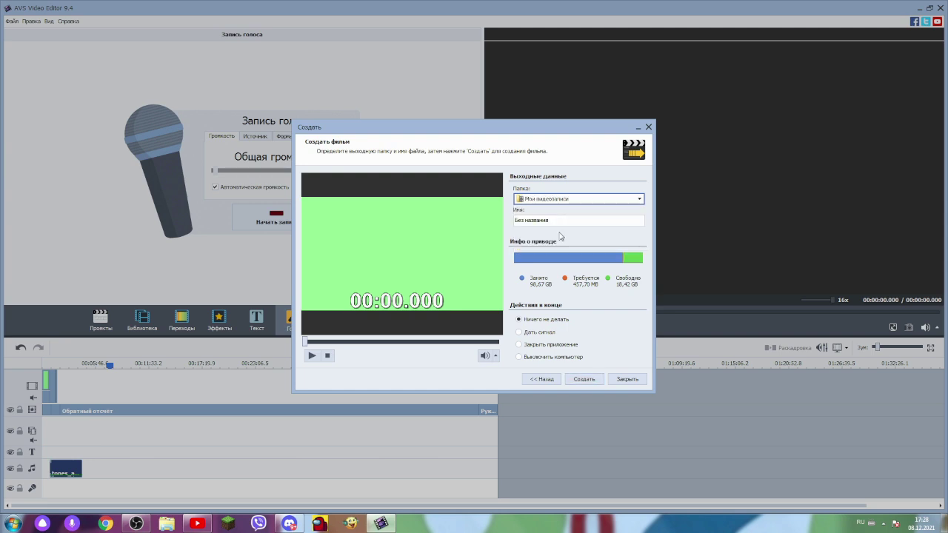
click(568, 200)
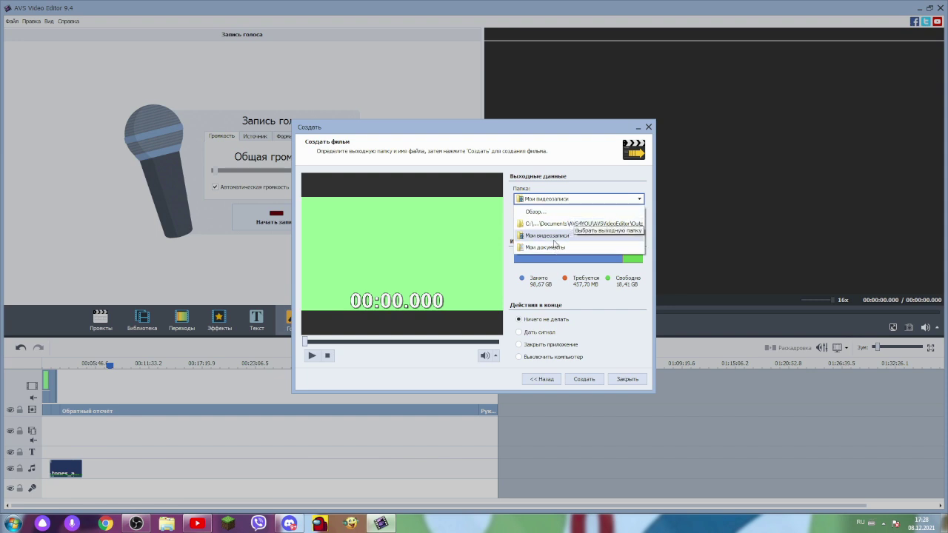
click(555, 249)
Step: View the Видео and Документы libraries in Windows Explorer and close it
click(170, 521)
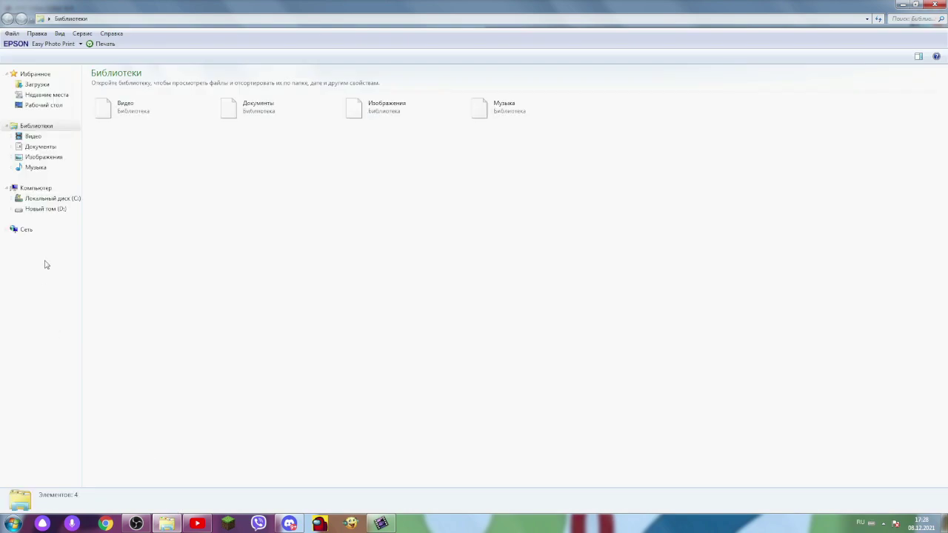
click(37, 136)
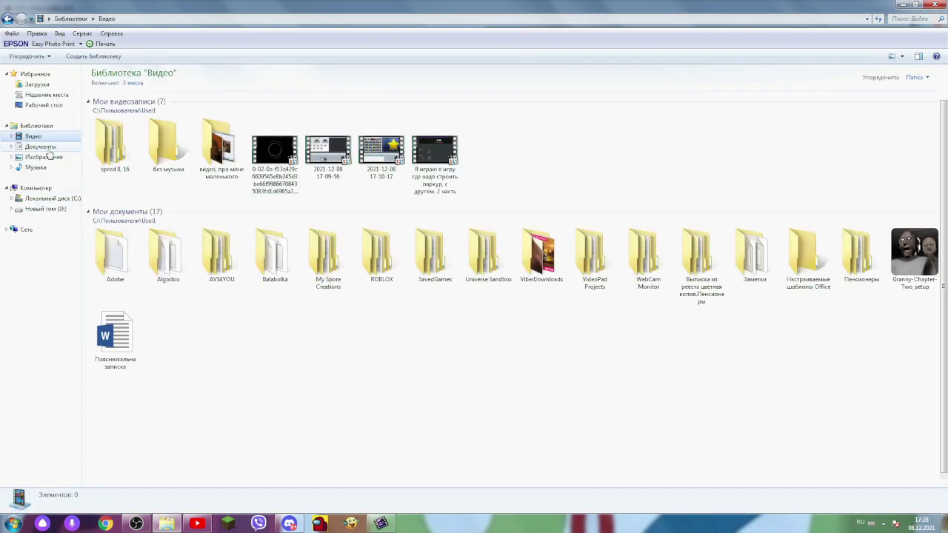
click(42, 147)
click(934, 3)
Step: Clear the output file name, try the finishing actions ending on Ничего не делать, and close the export without creating the film
drag(517, 220, 549, 220)
text(лалллла)
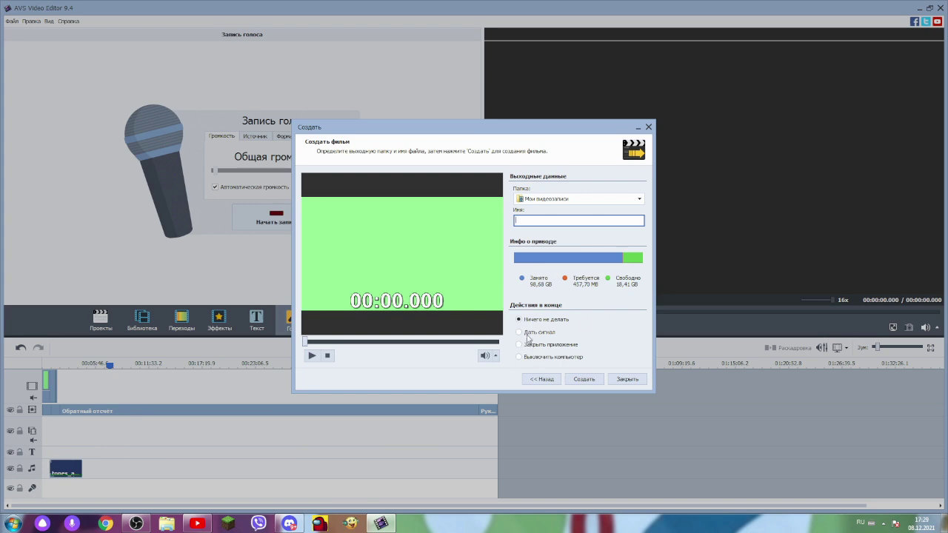
click(519, 344)
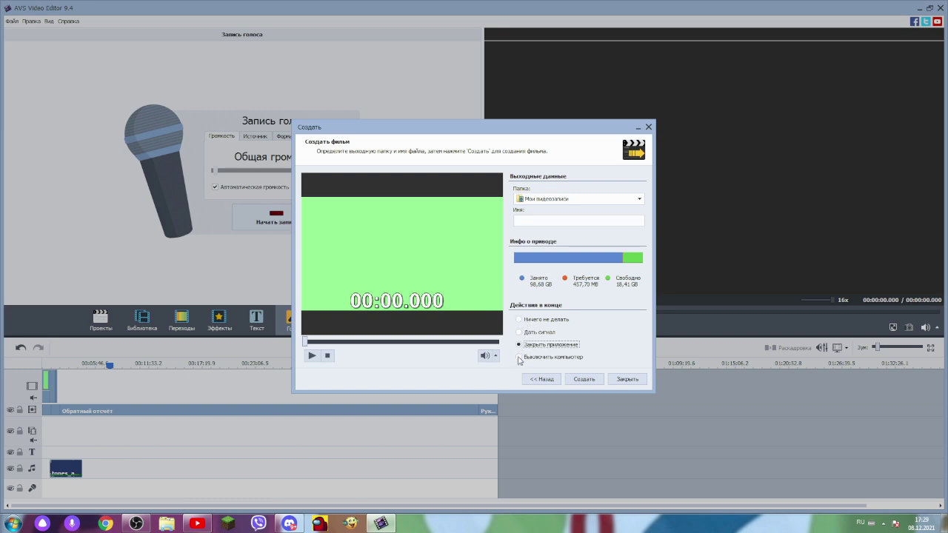
click(521, 361)
click(521, 333)
click(521, 320)
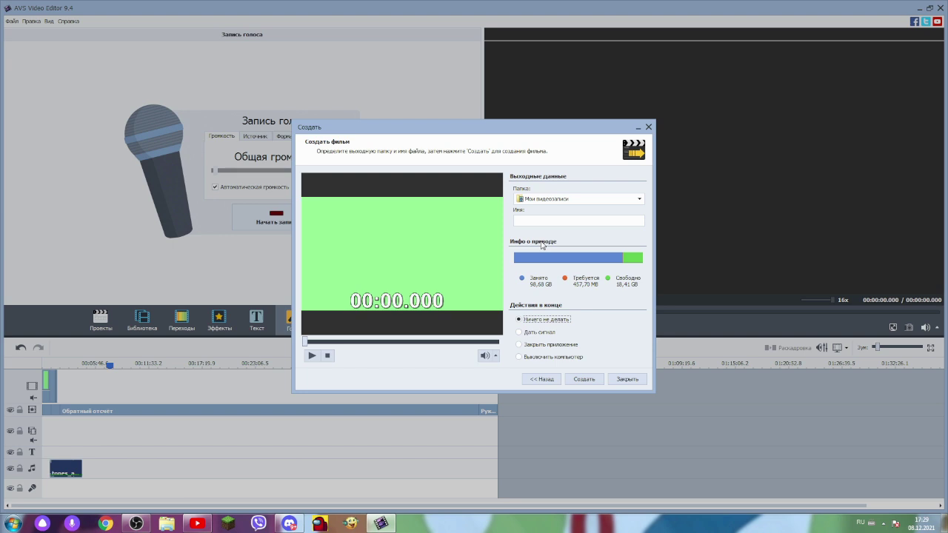
click(648, 127)
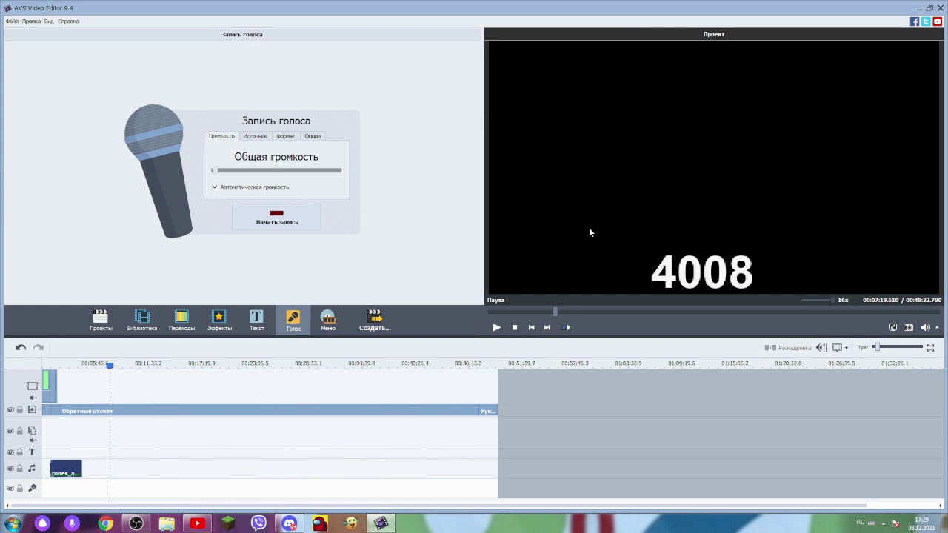
mouse_move(136, 519)
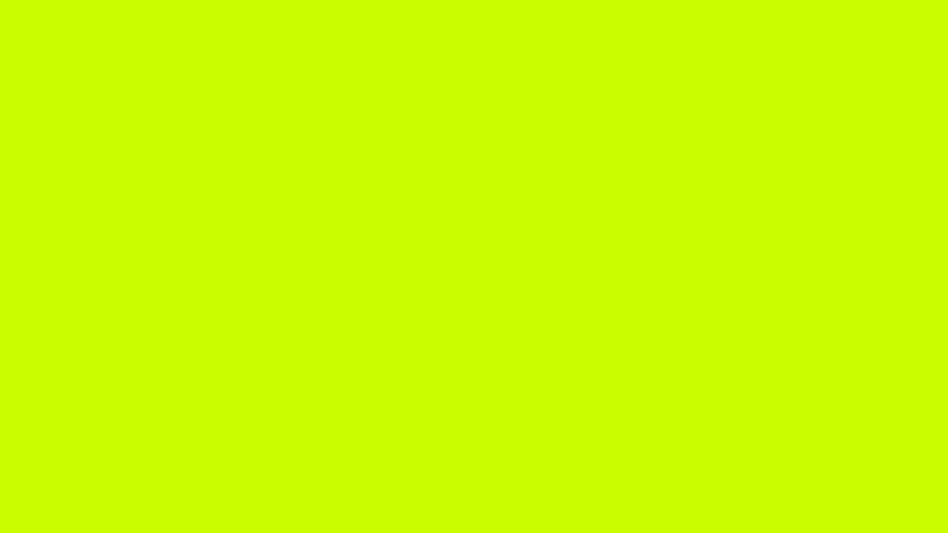